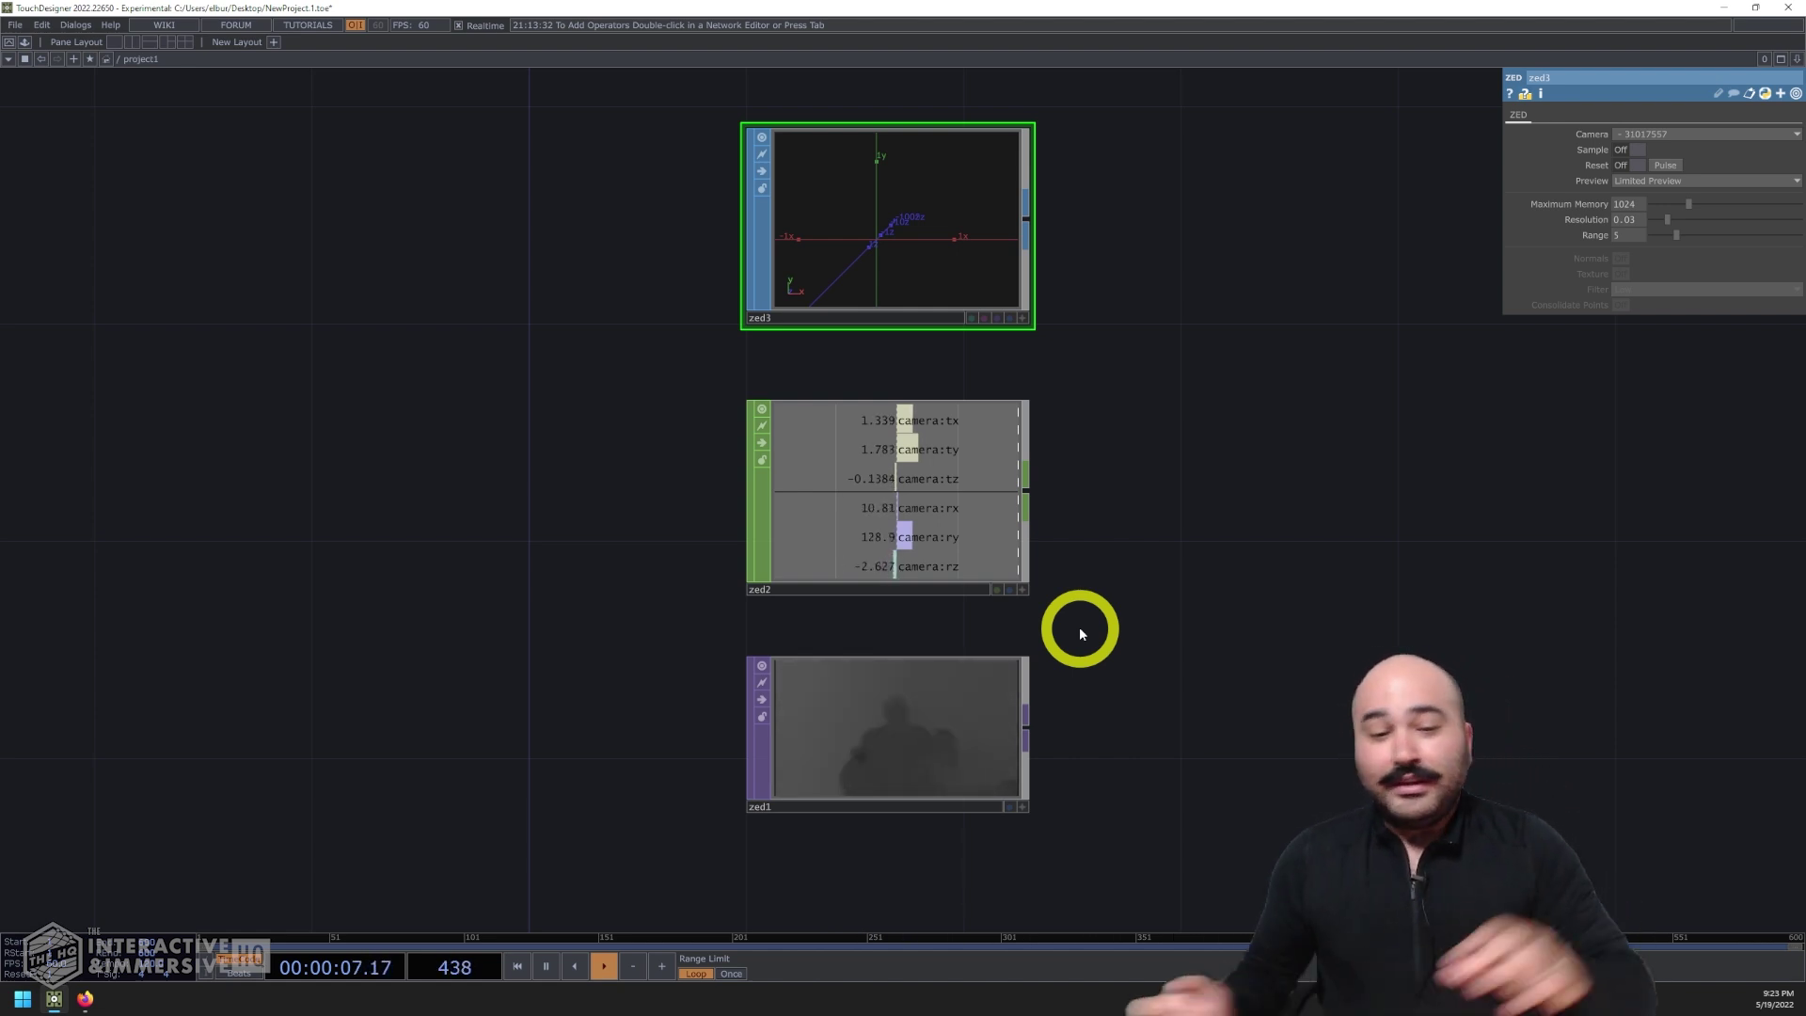
Select the zed1 TOP and examine its depth image and parameters up close
click(919, 758)
scroll(907, 766, up, 5)
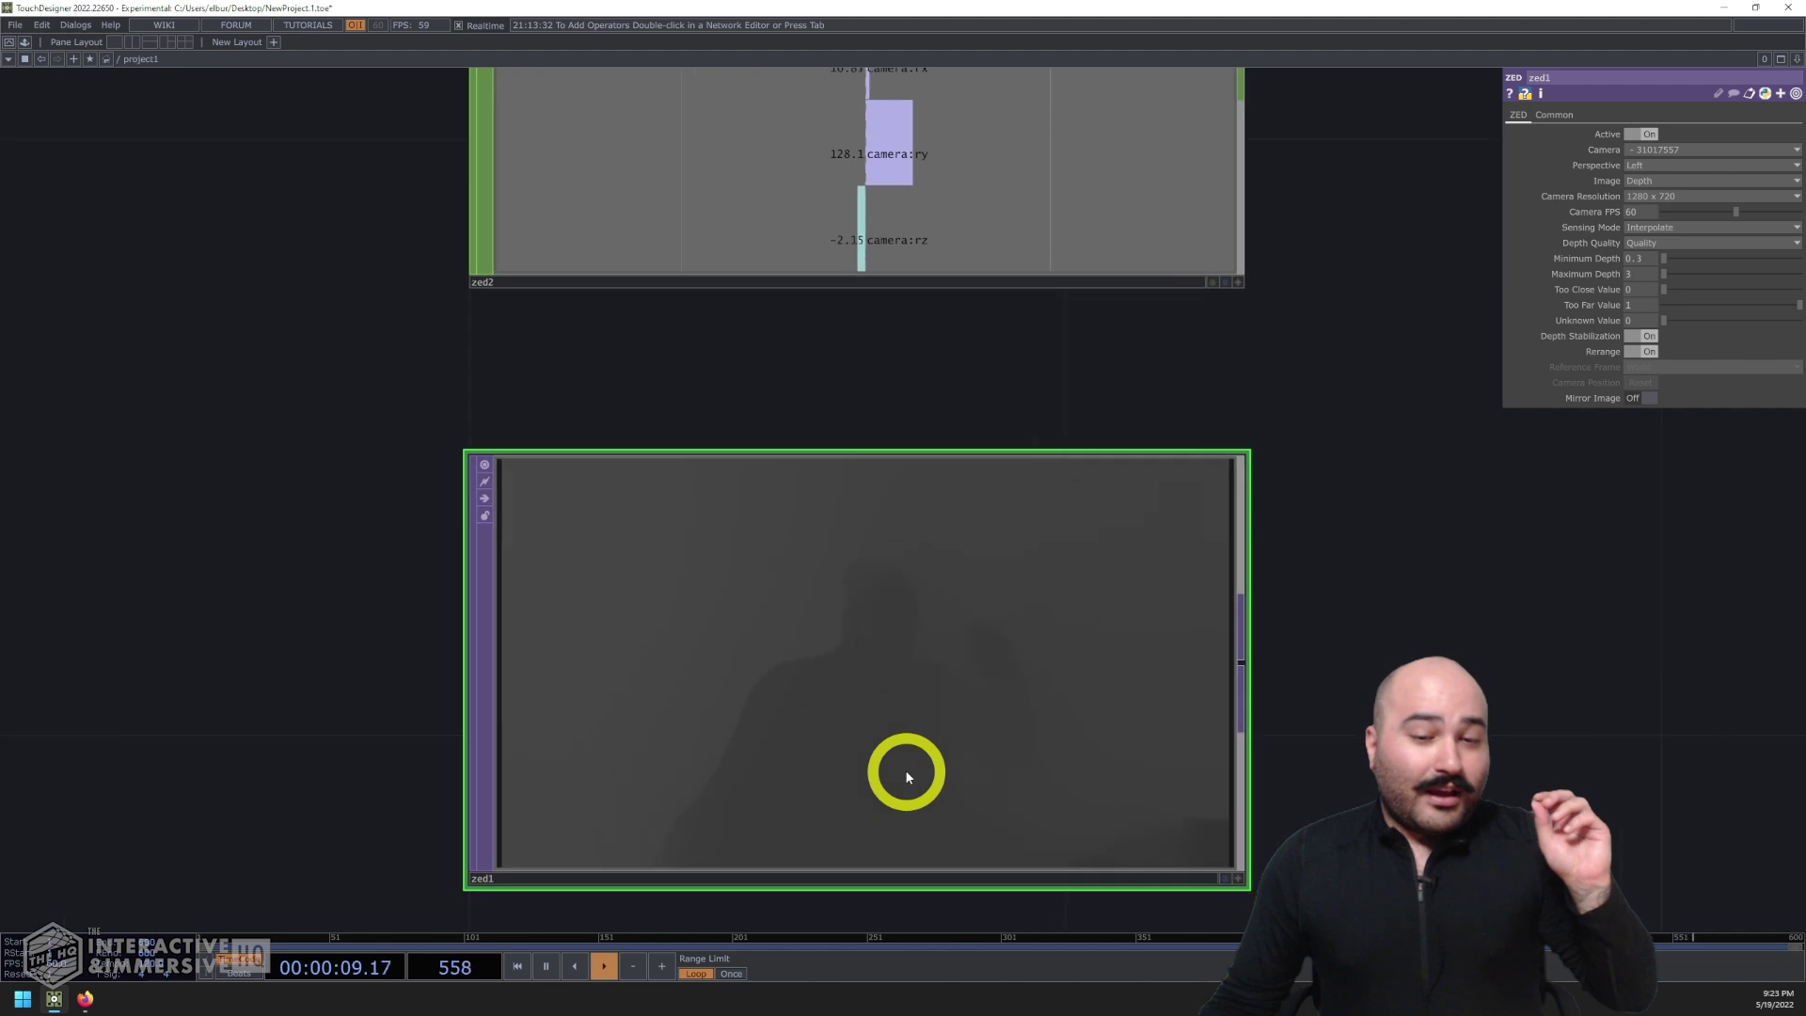
drag(1285, 767, 1298, 624)
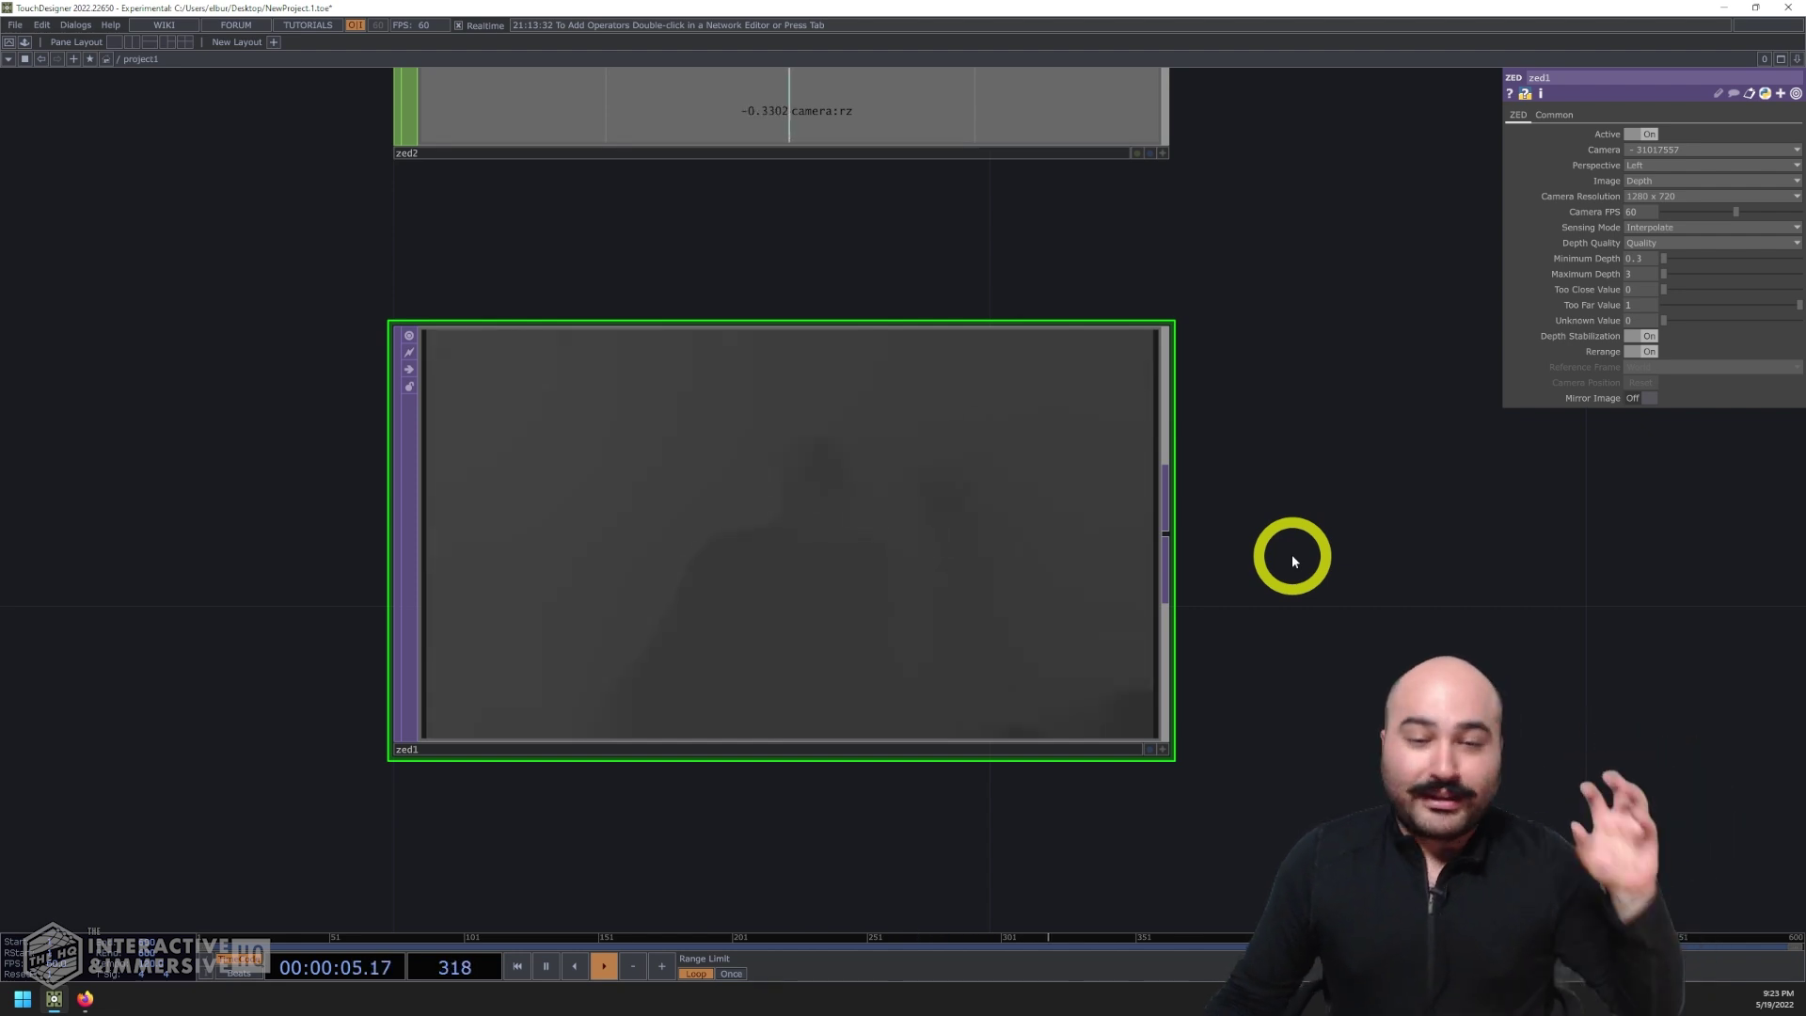
scroll(1291, 558, down, 3)
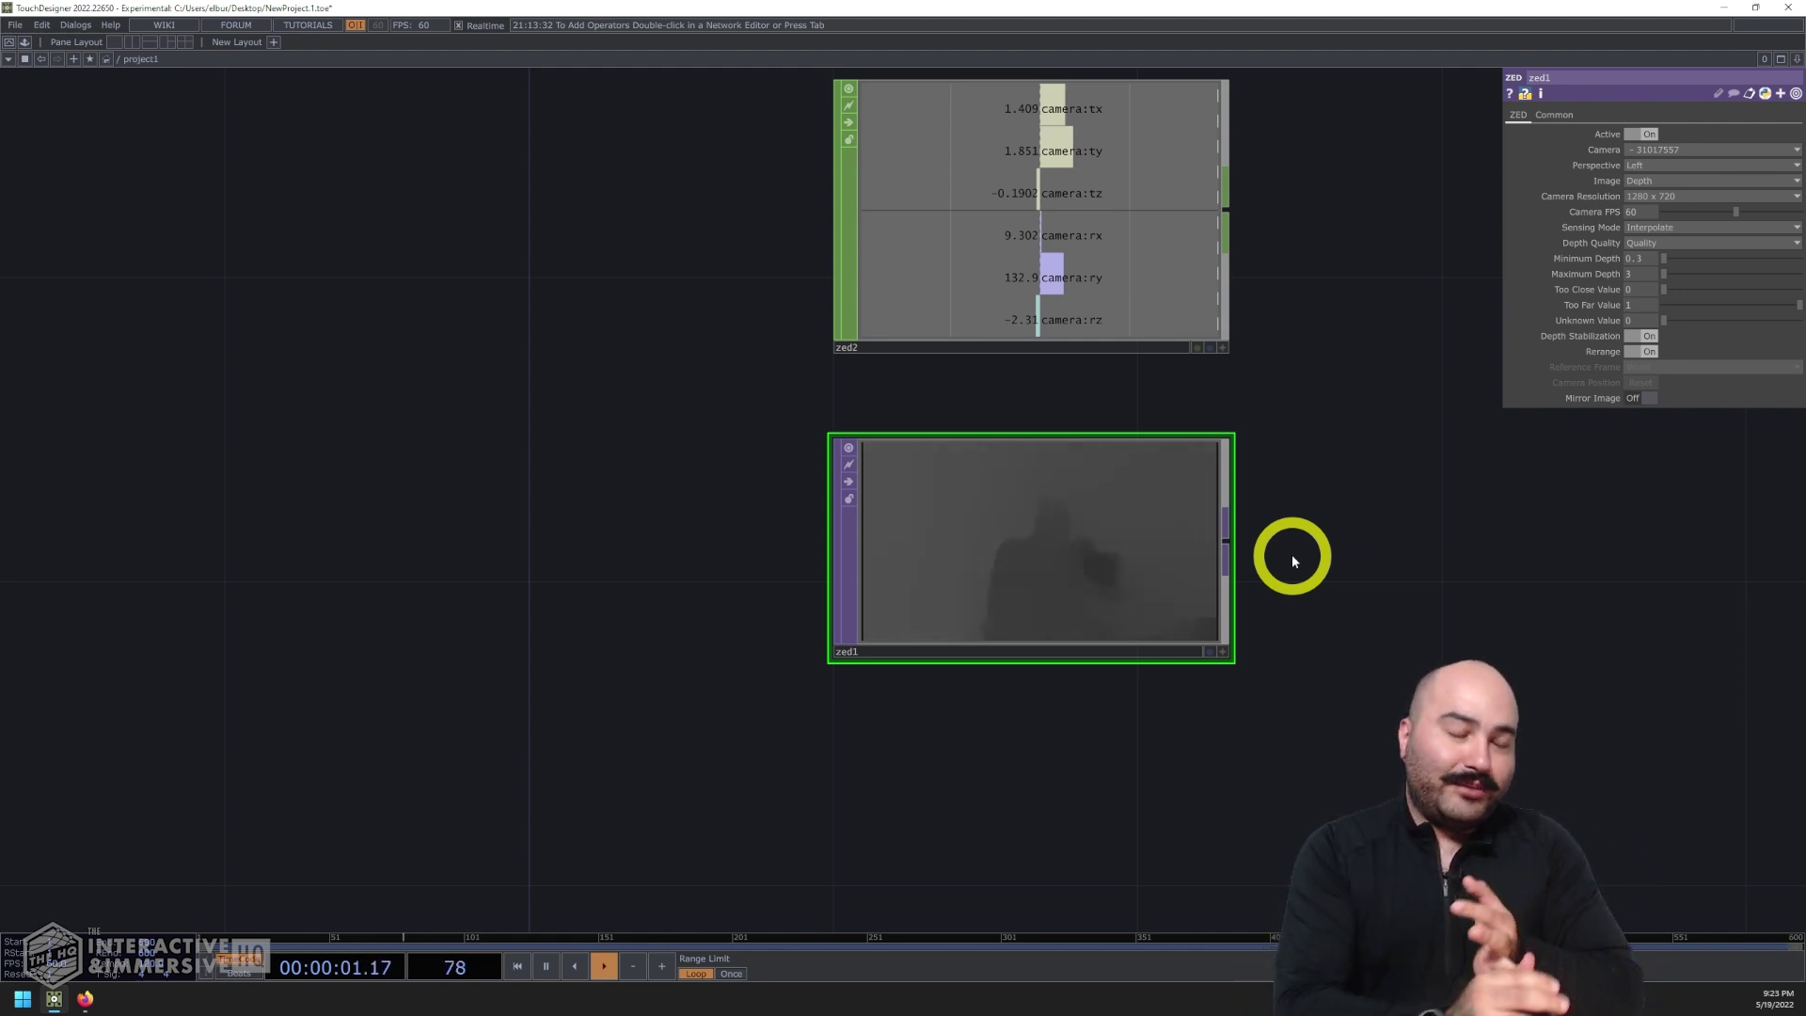
drag(1229, 576, 1123, 526)
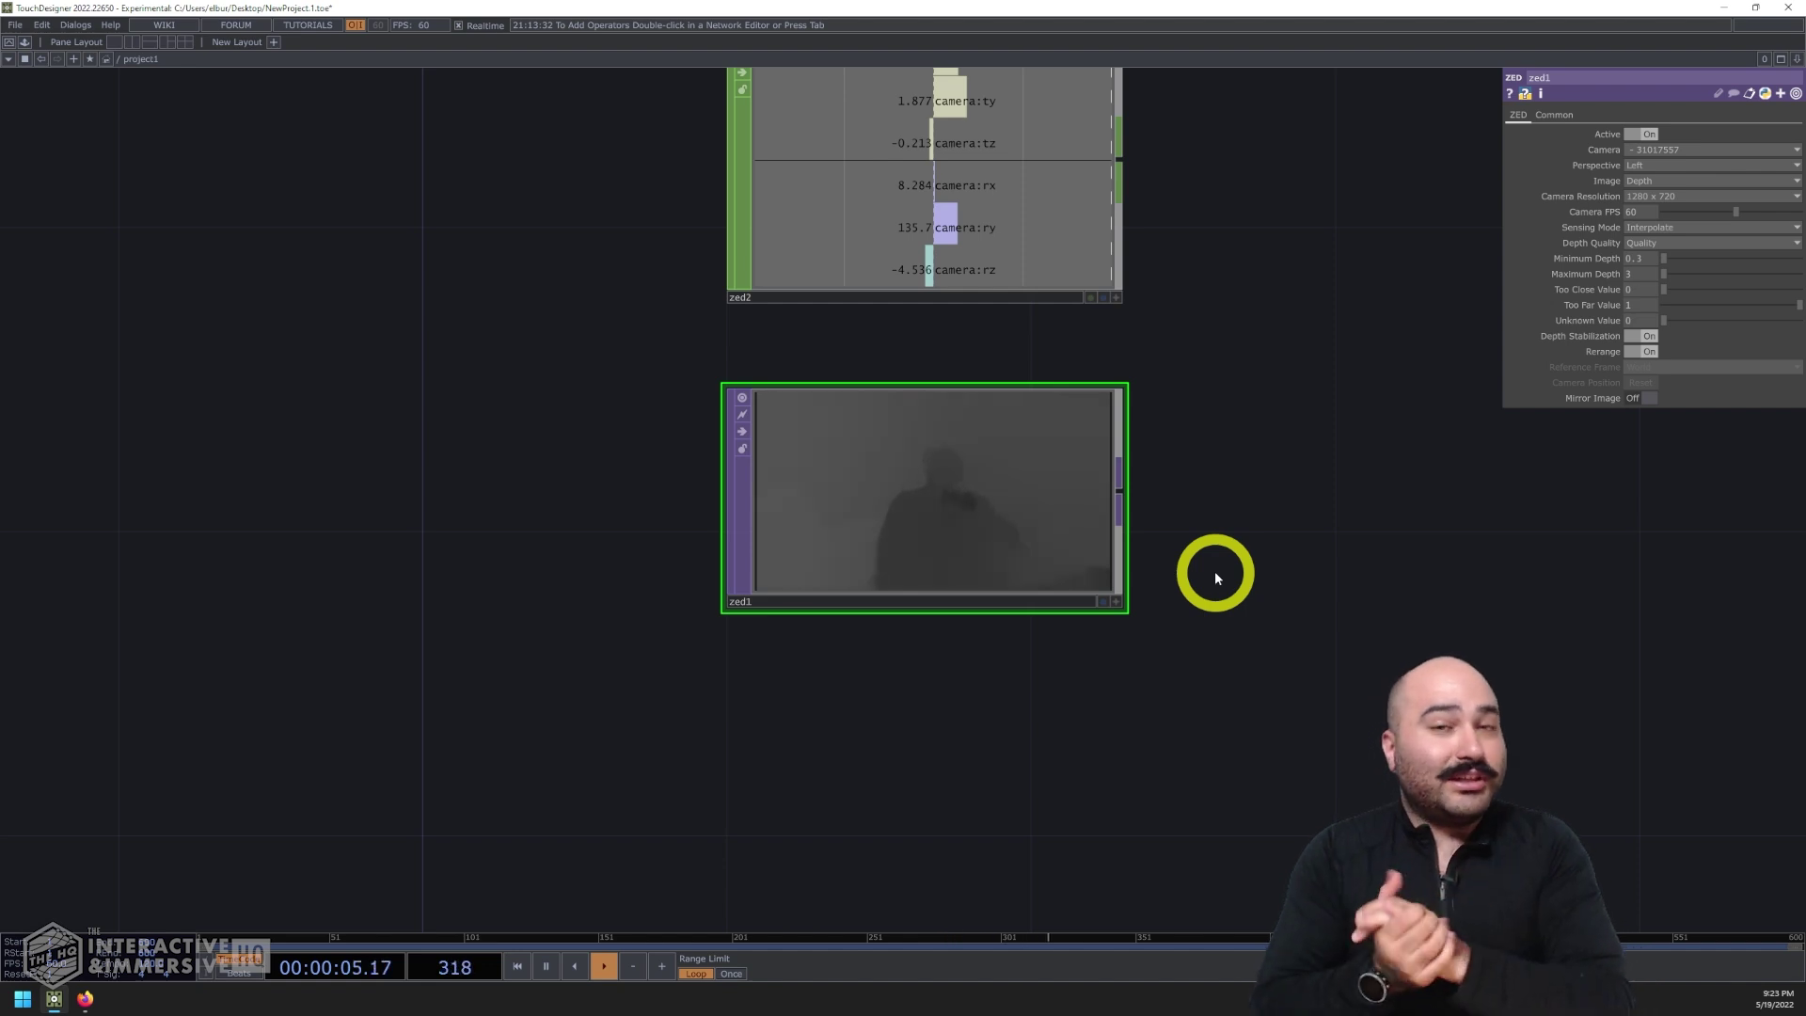
drag(1209, 592, 1084, 602)
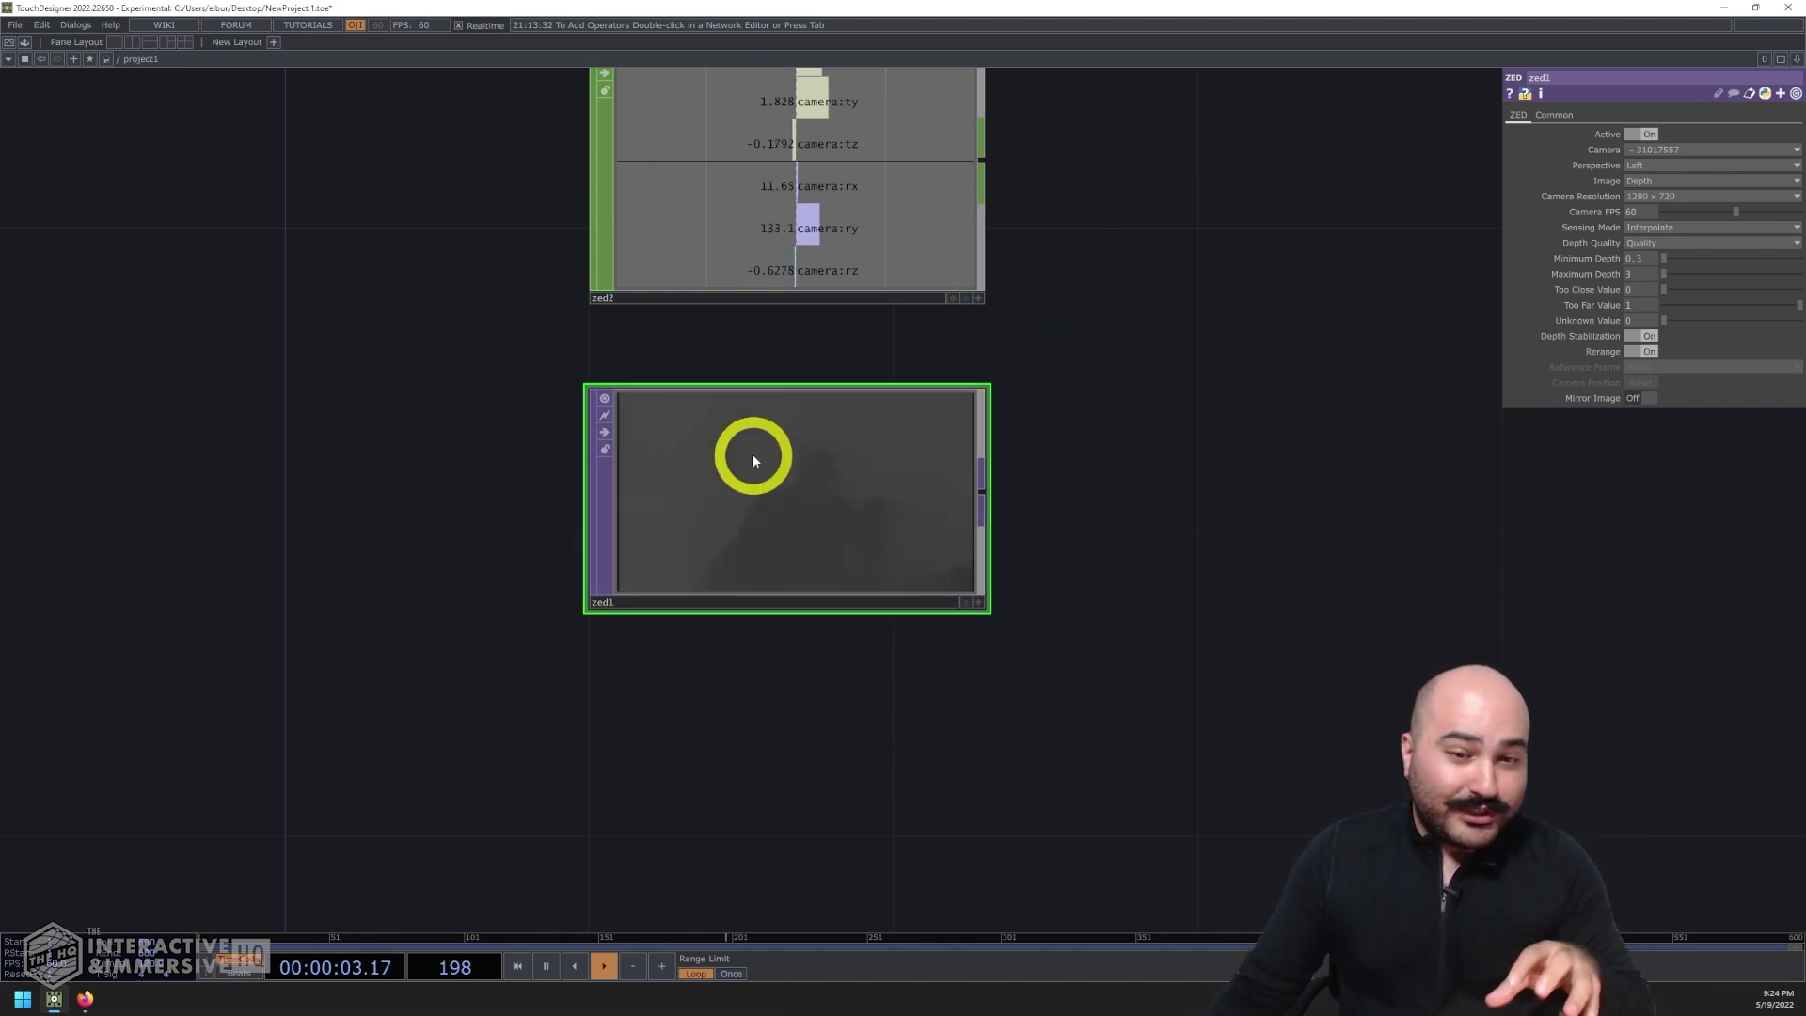
scroll(784, 467, up, 3)
scroll(783, 468, down, 2)
drag(1109, 549, 1092, 508)
scroll(1093, 508, down, 2)
scroll(907, 710, up, 4)
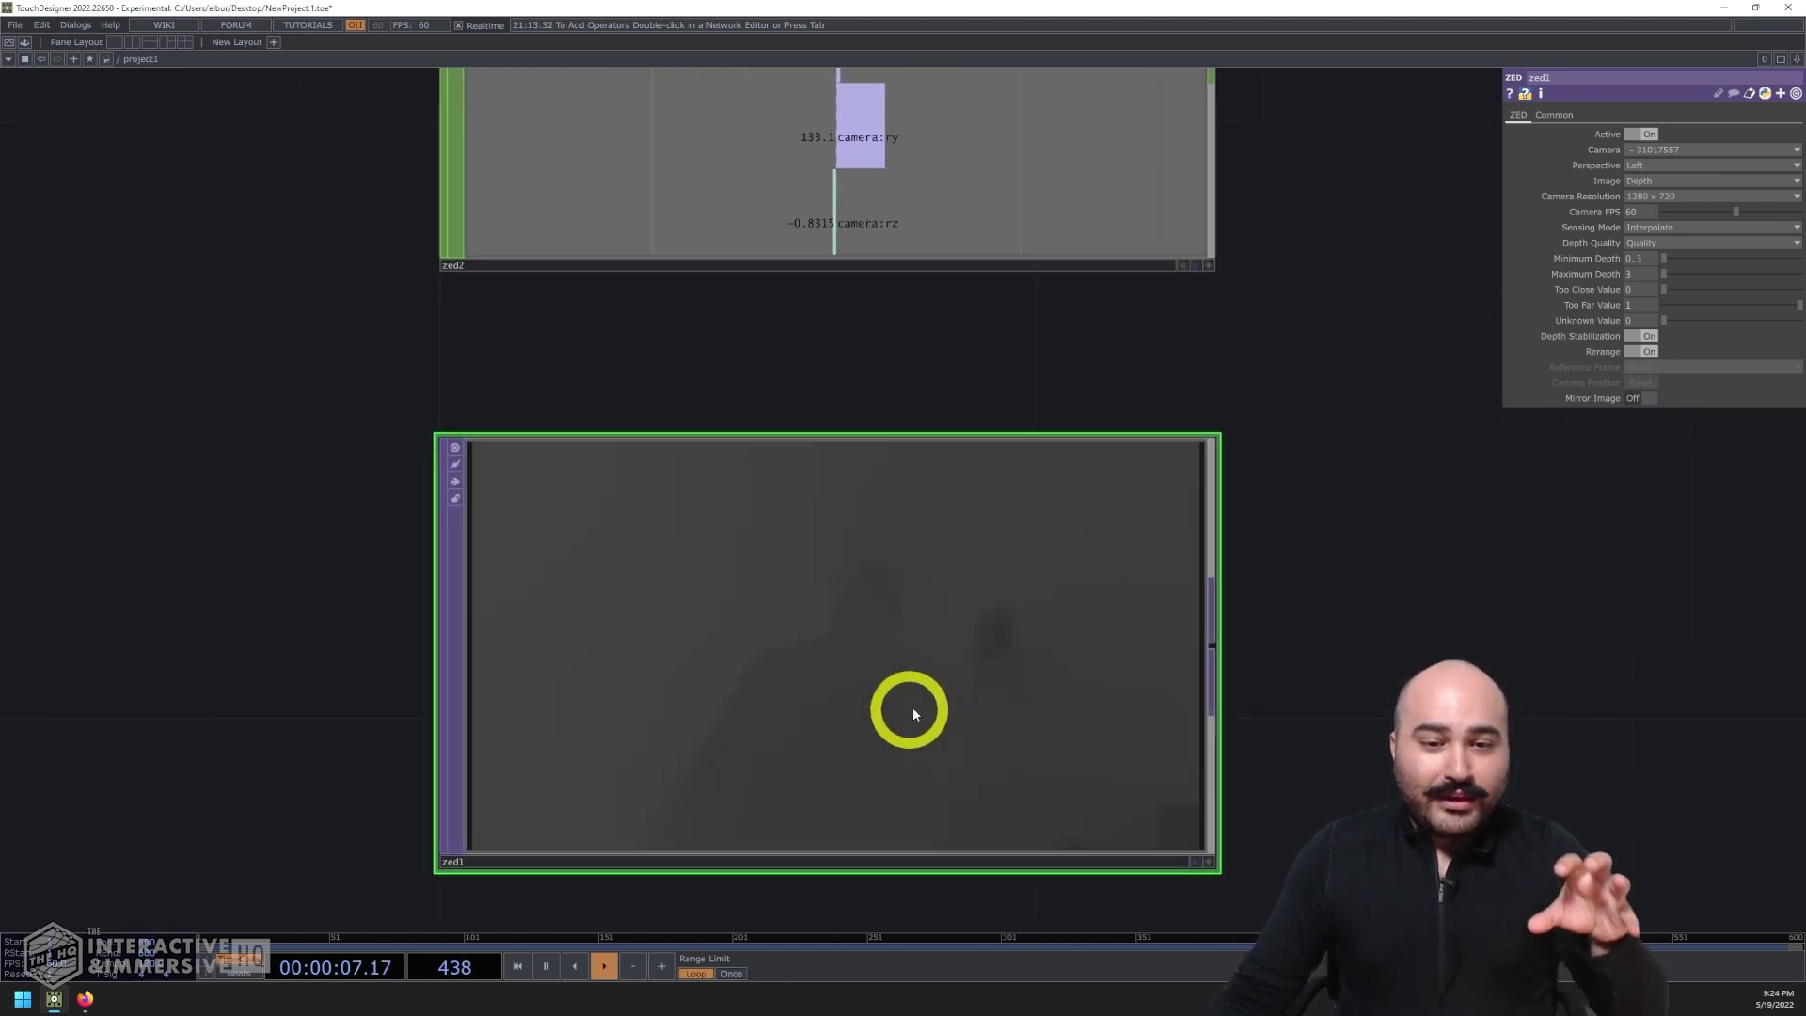
drag(1311, 653, 1313, 482)
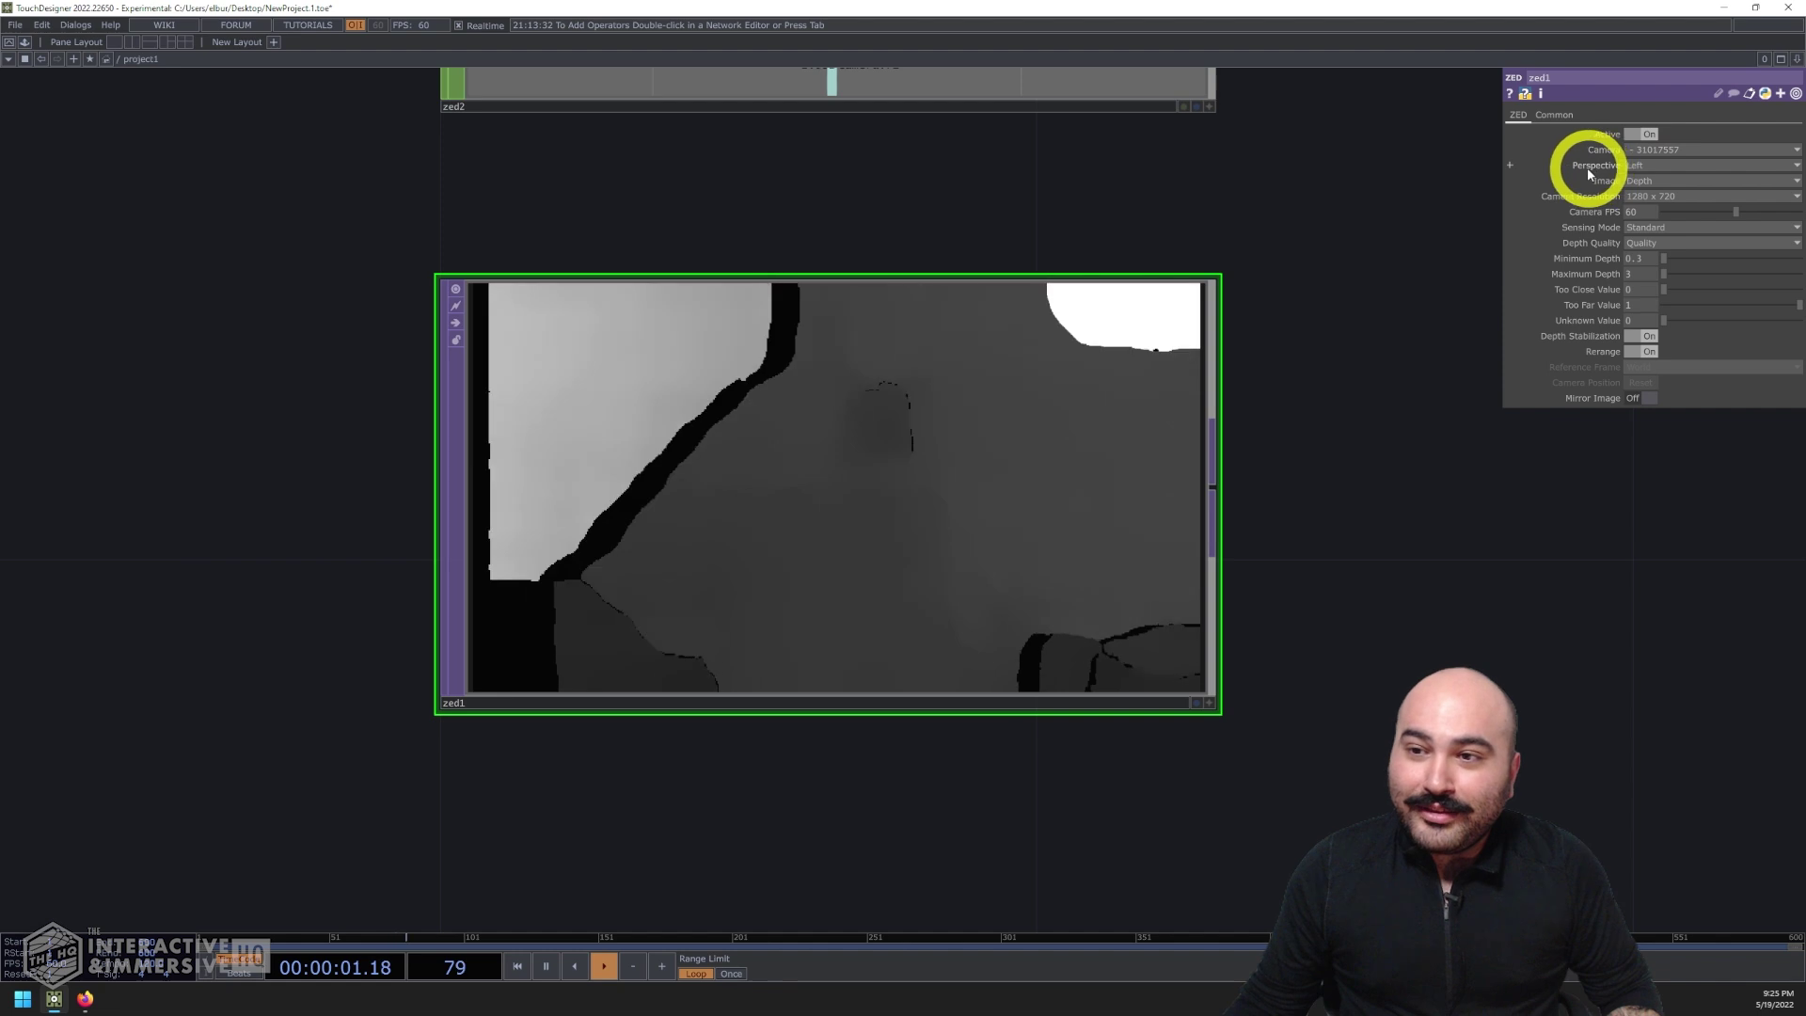
Try the Right perspective and the Color image on the zed1 TOP, restoring each to Left and Depth
click(1657, 168)
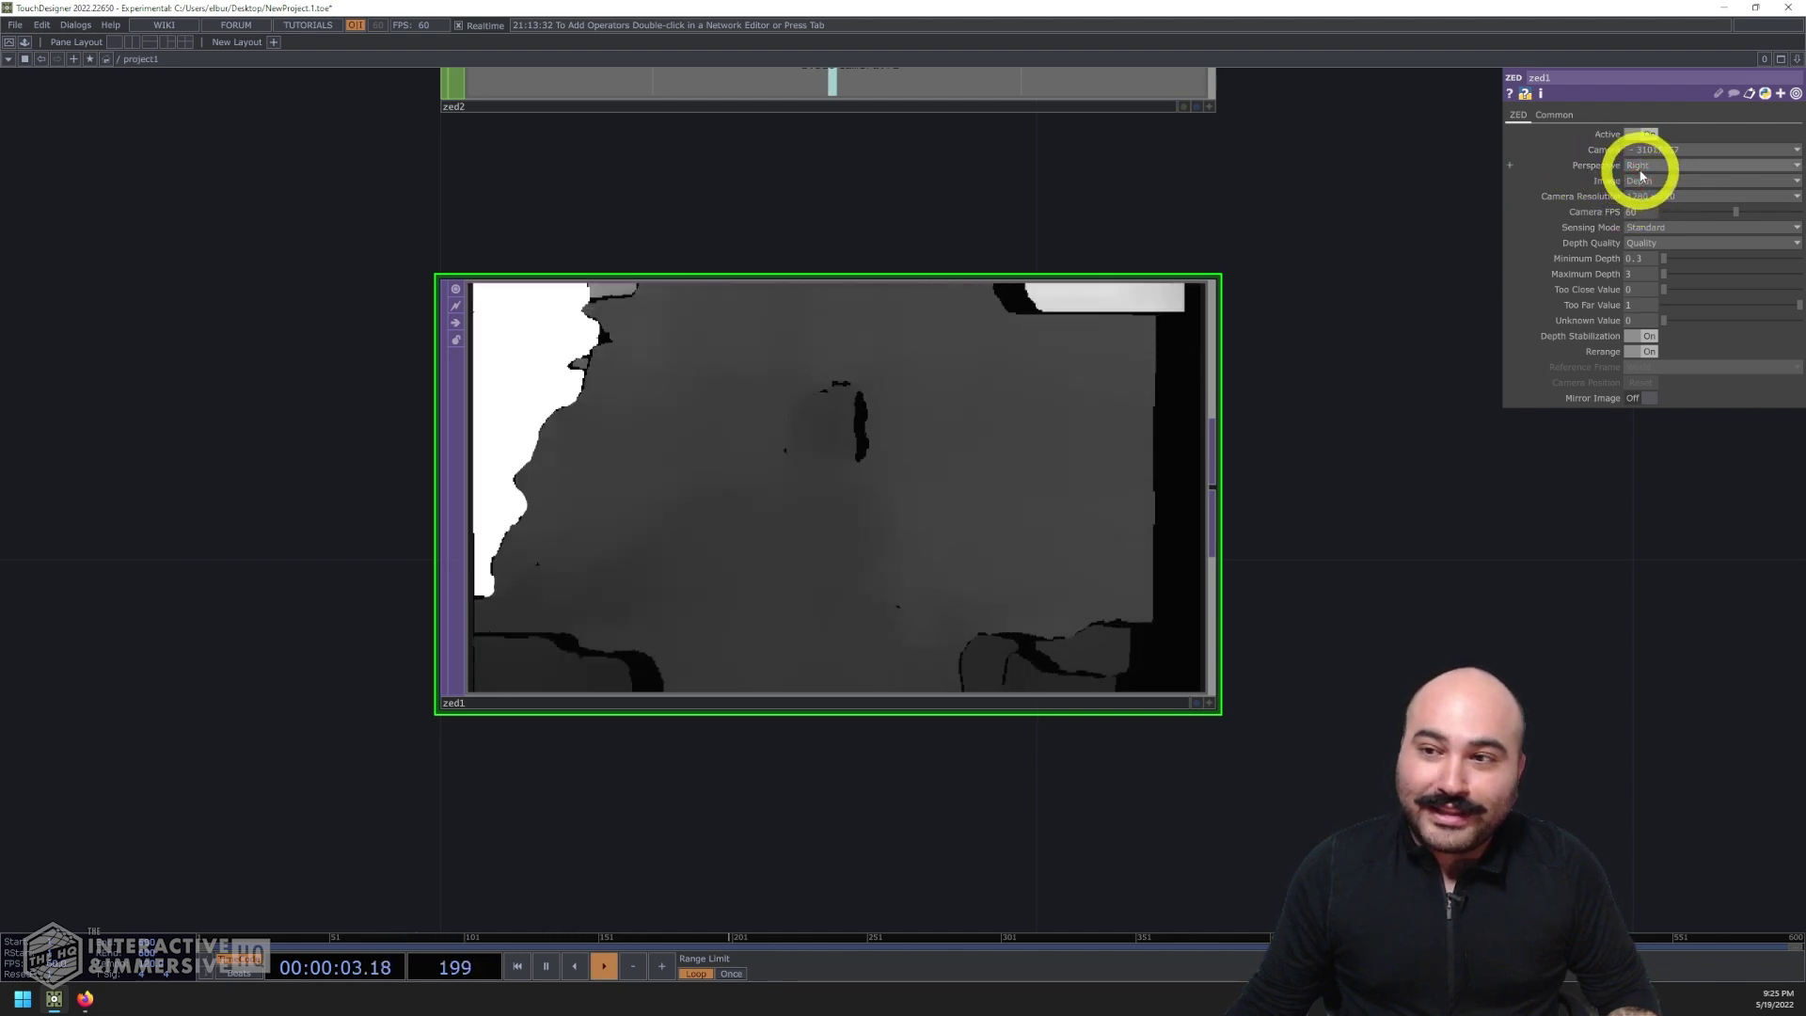
click(1637, 180)
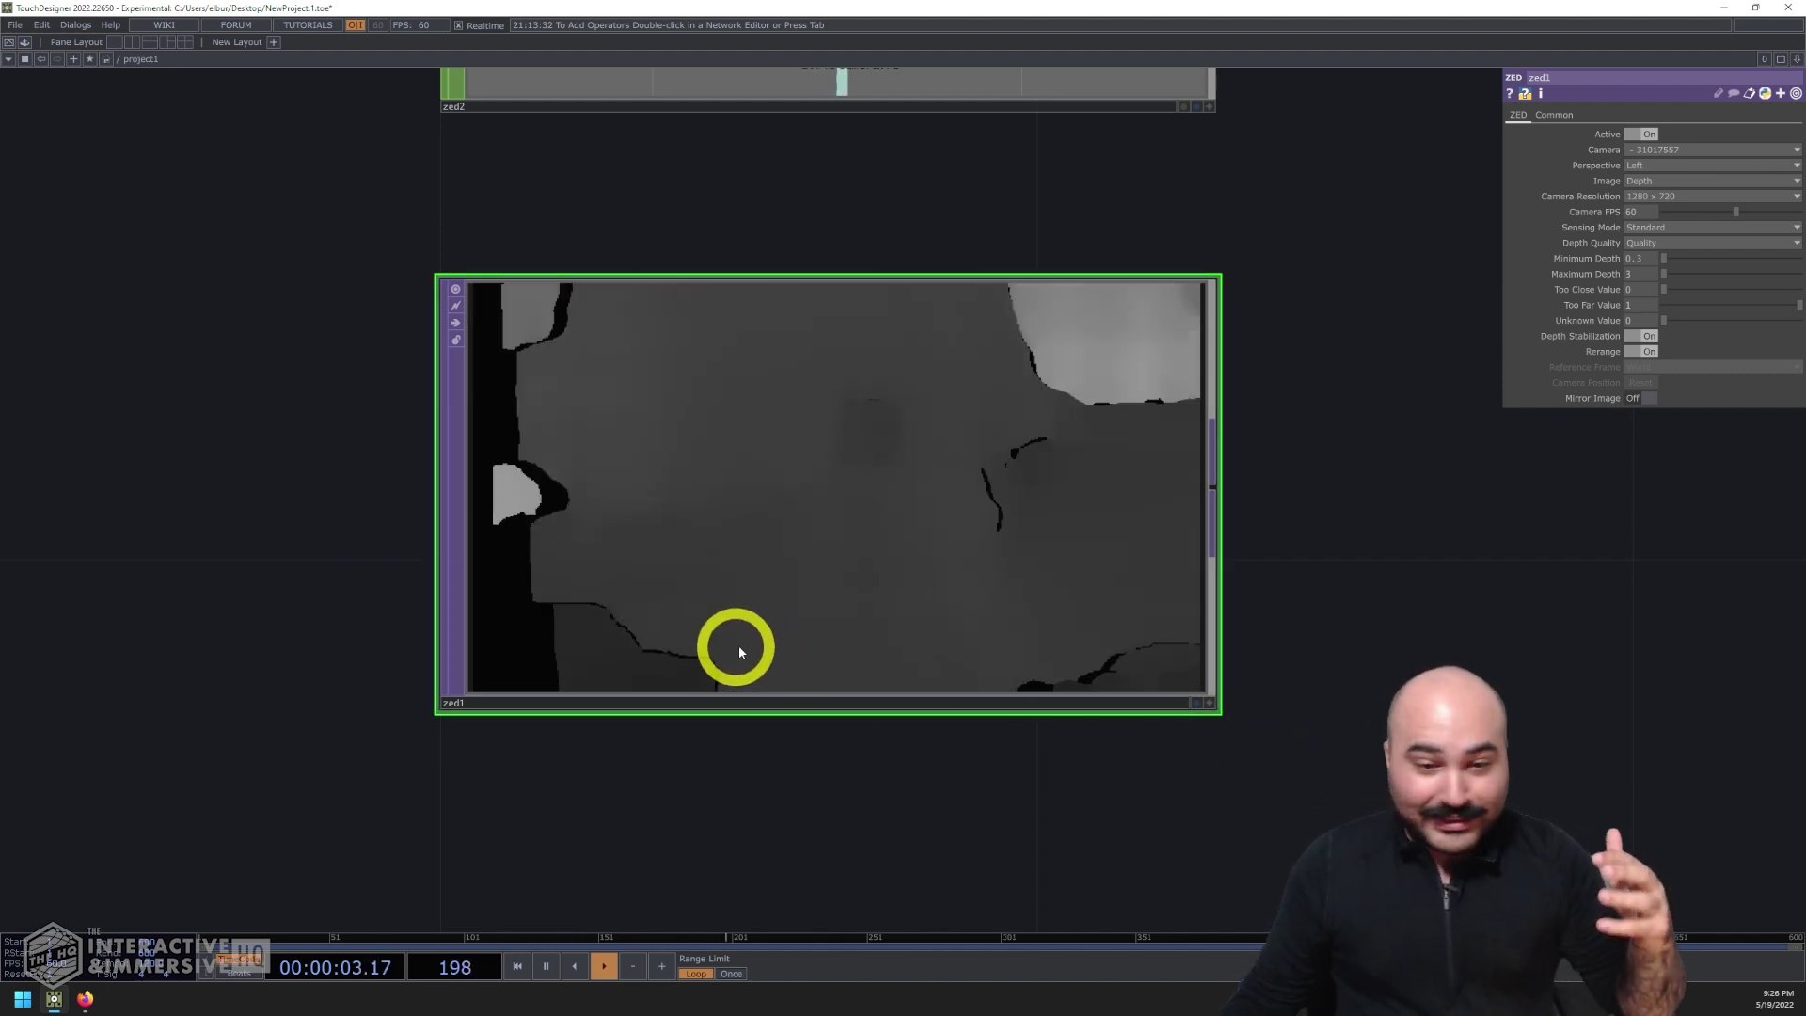
click(1635, 185)
click(1634, 194)
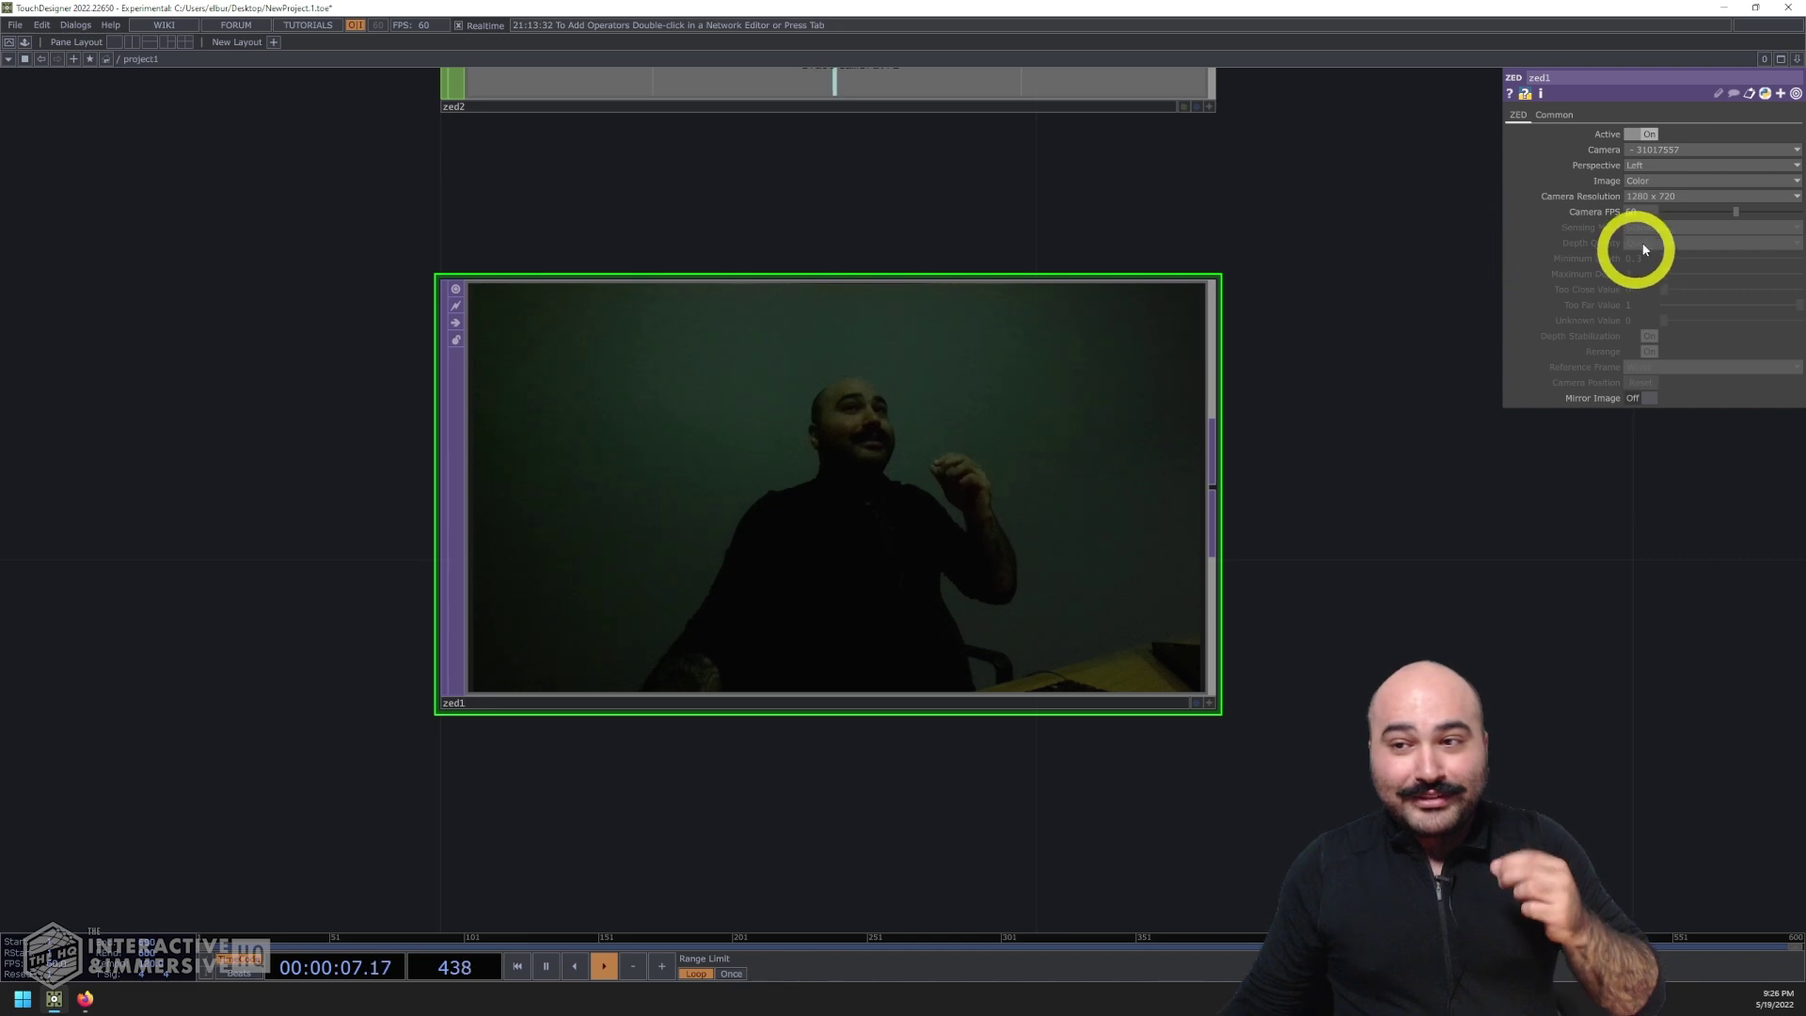
click(1649, 182)
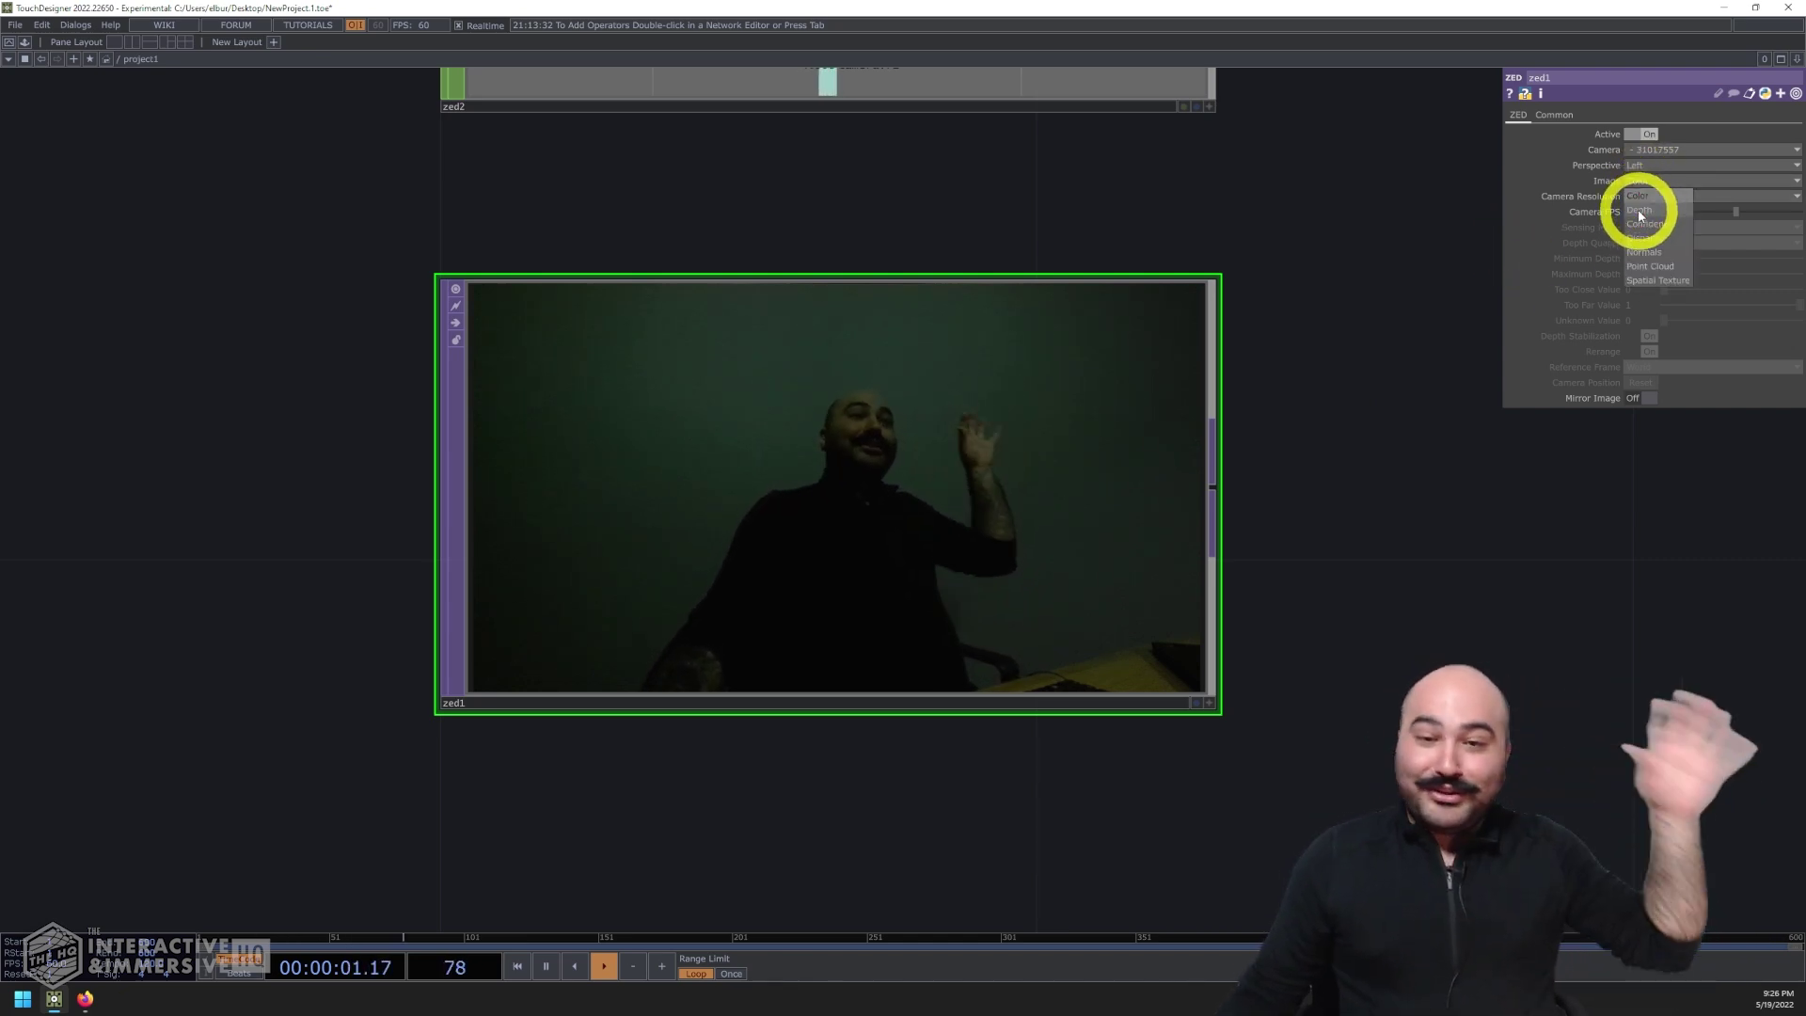
click(1639, 211)
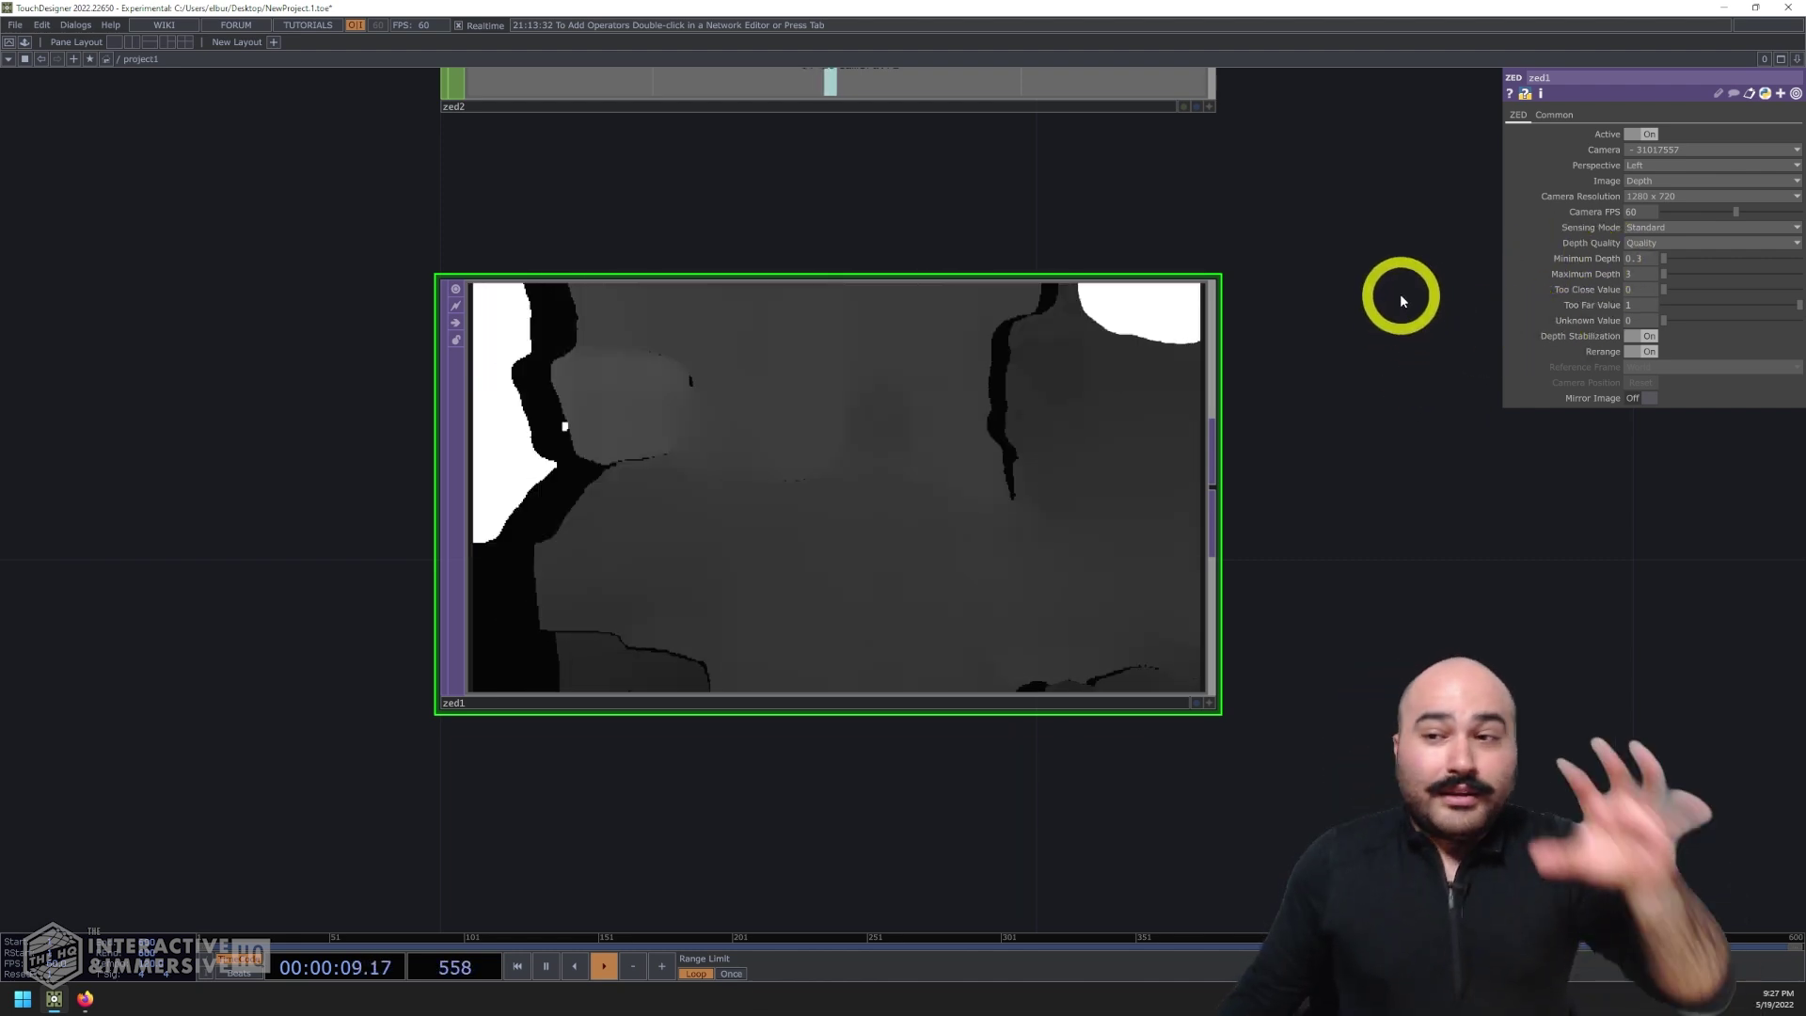
Compare the Interpolate and Standard sensing modes on the zed1 TOP, leaving it on Interpolate
click(1637, 226)
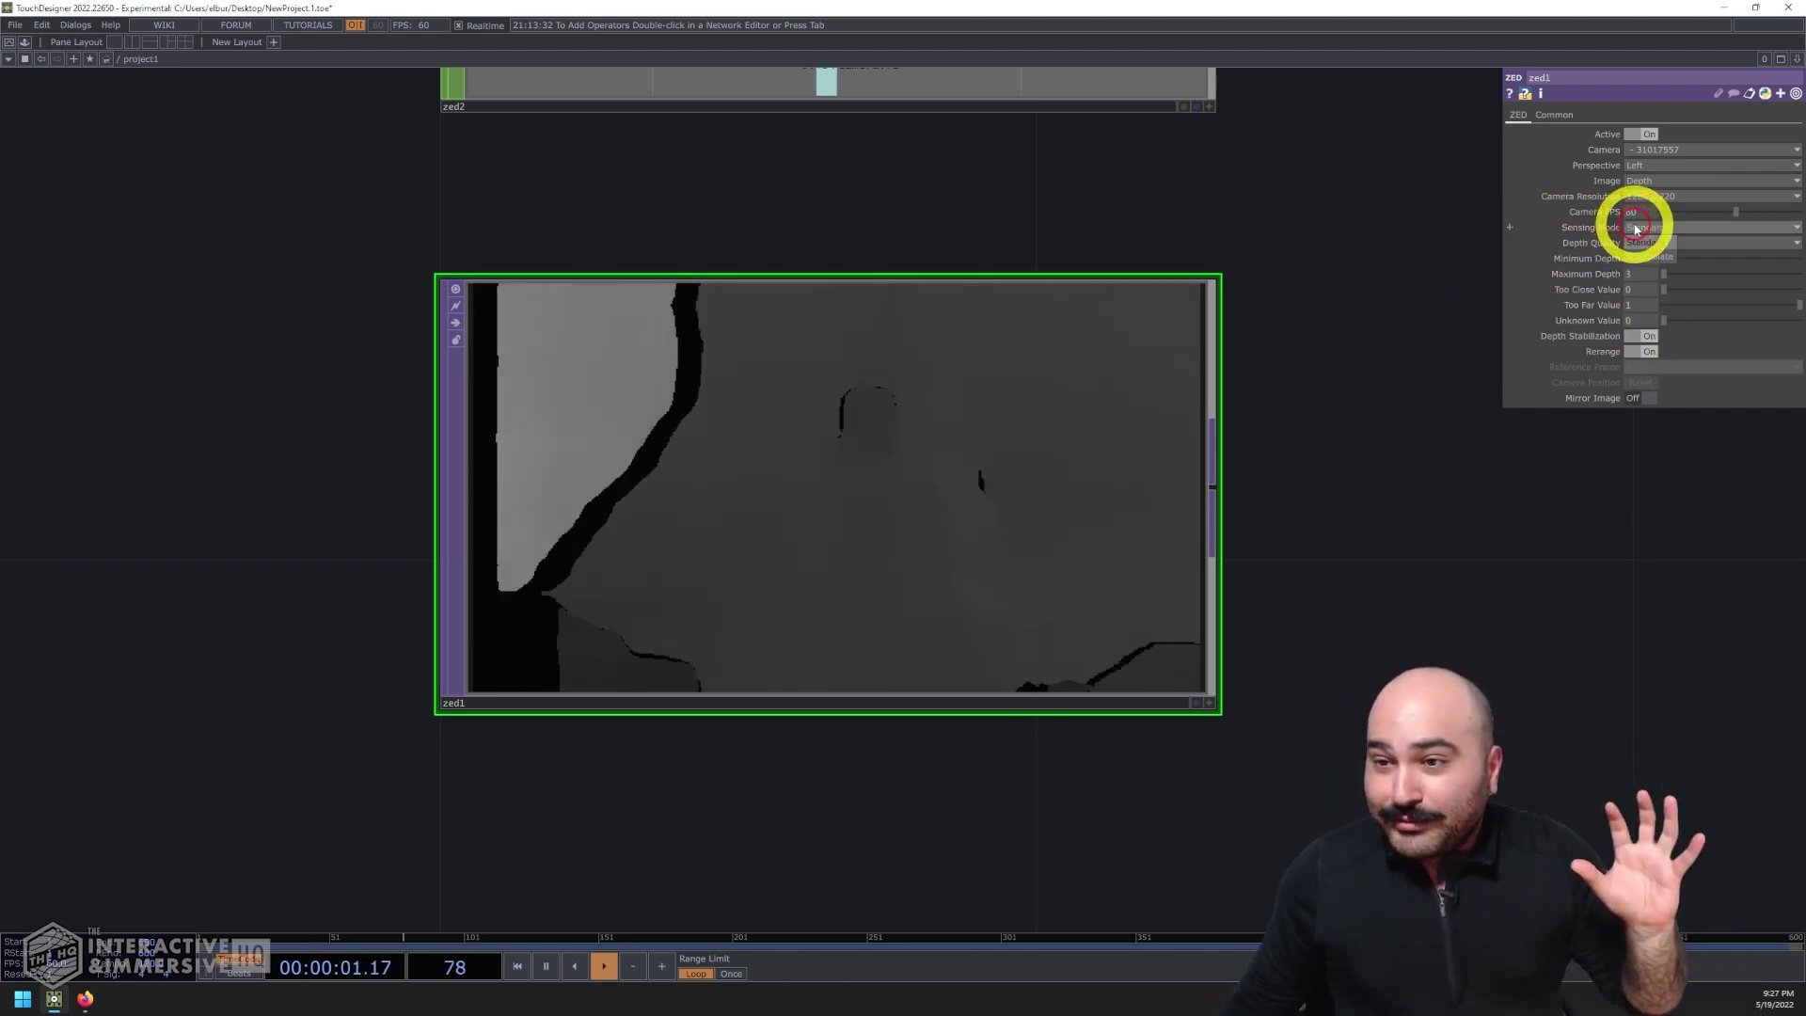
click(1642, 257)
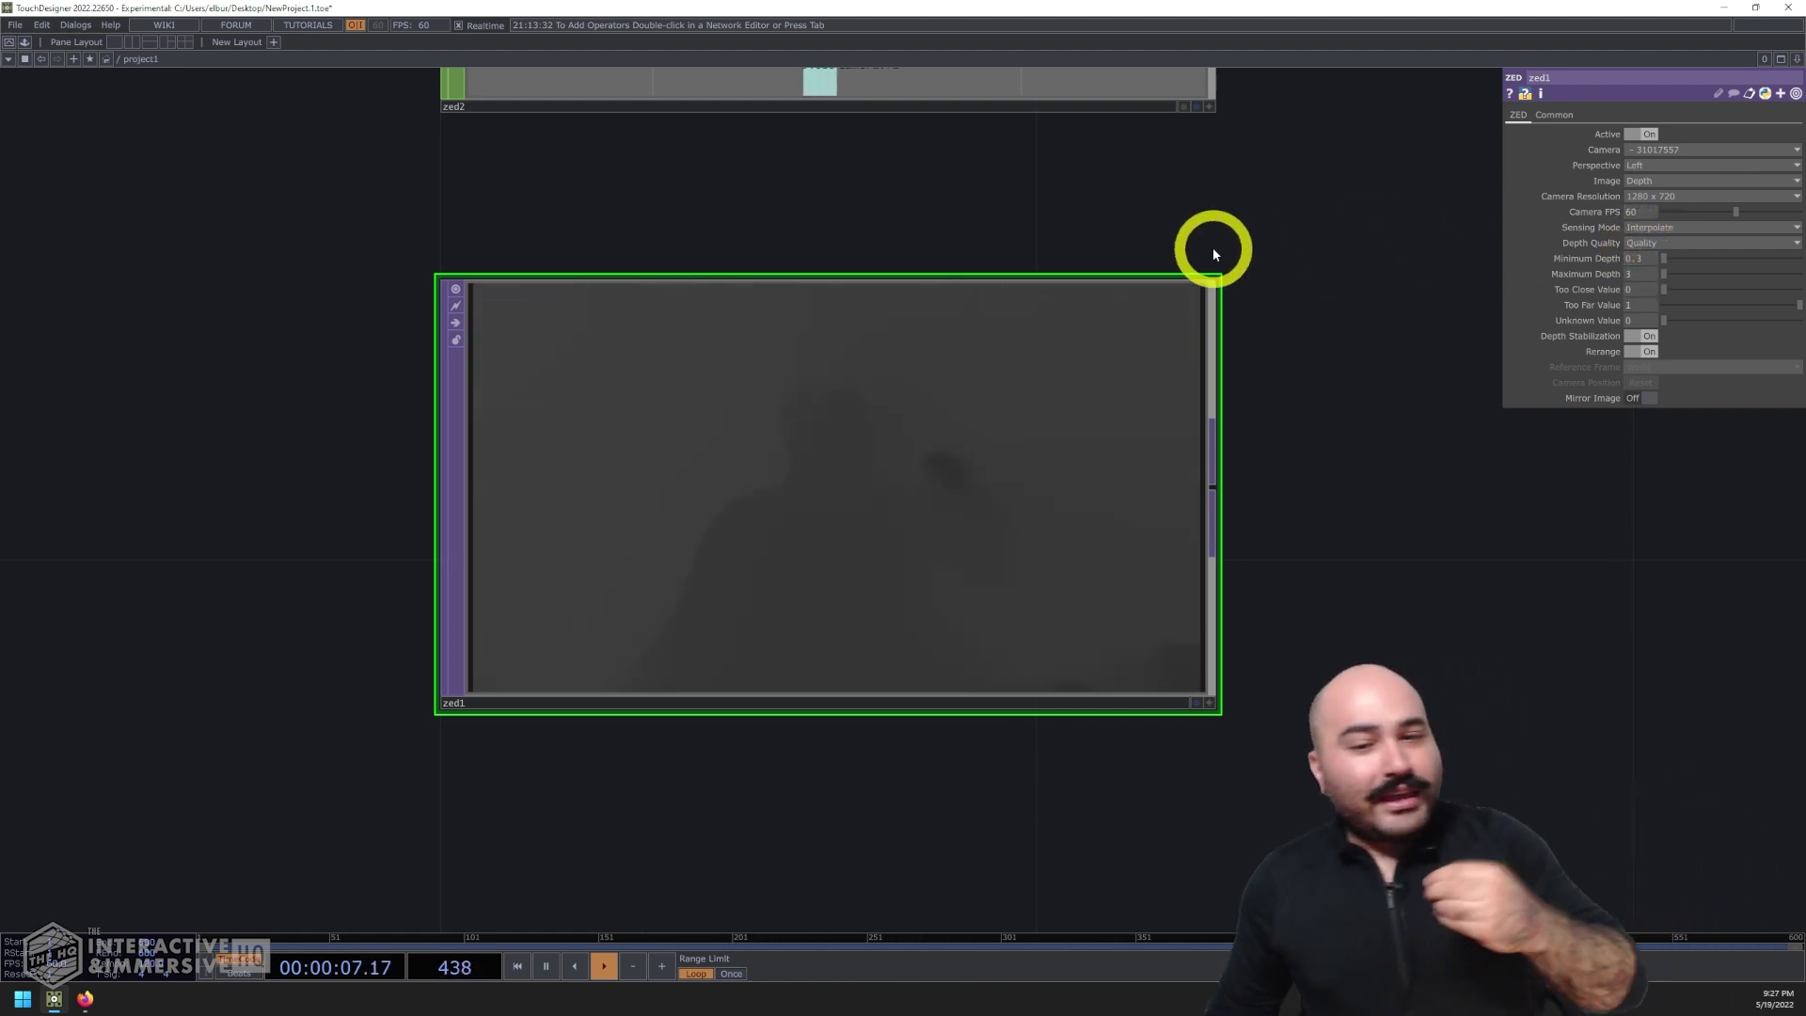
click(1646, 229)
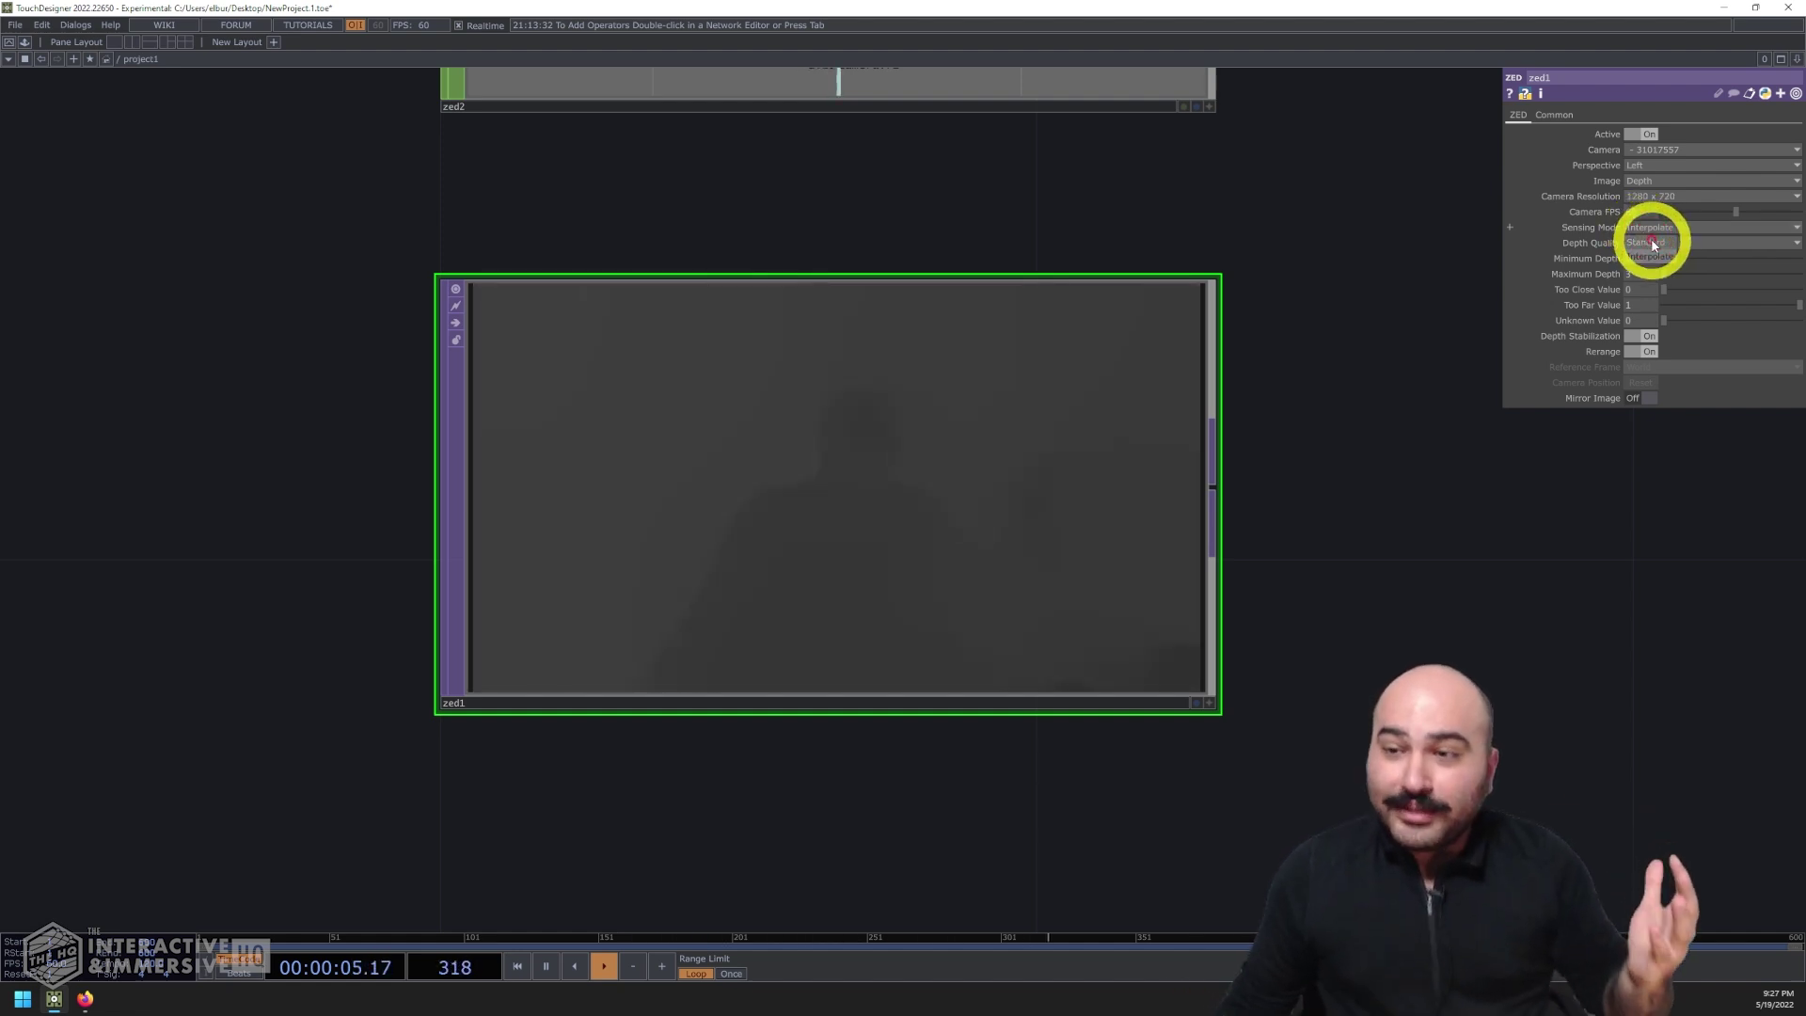
click(1654, 244)
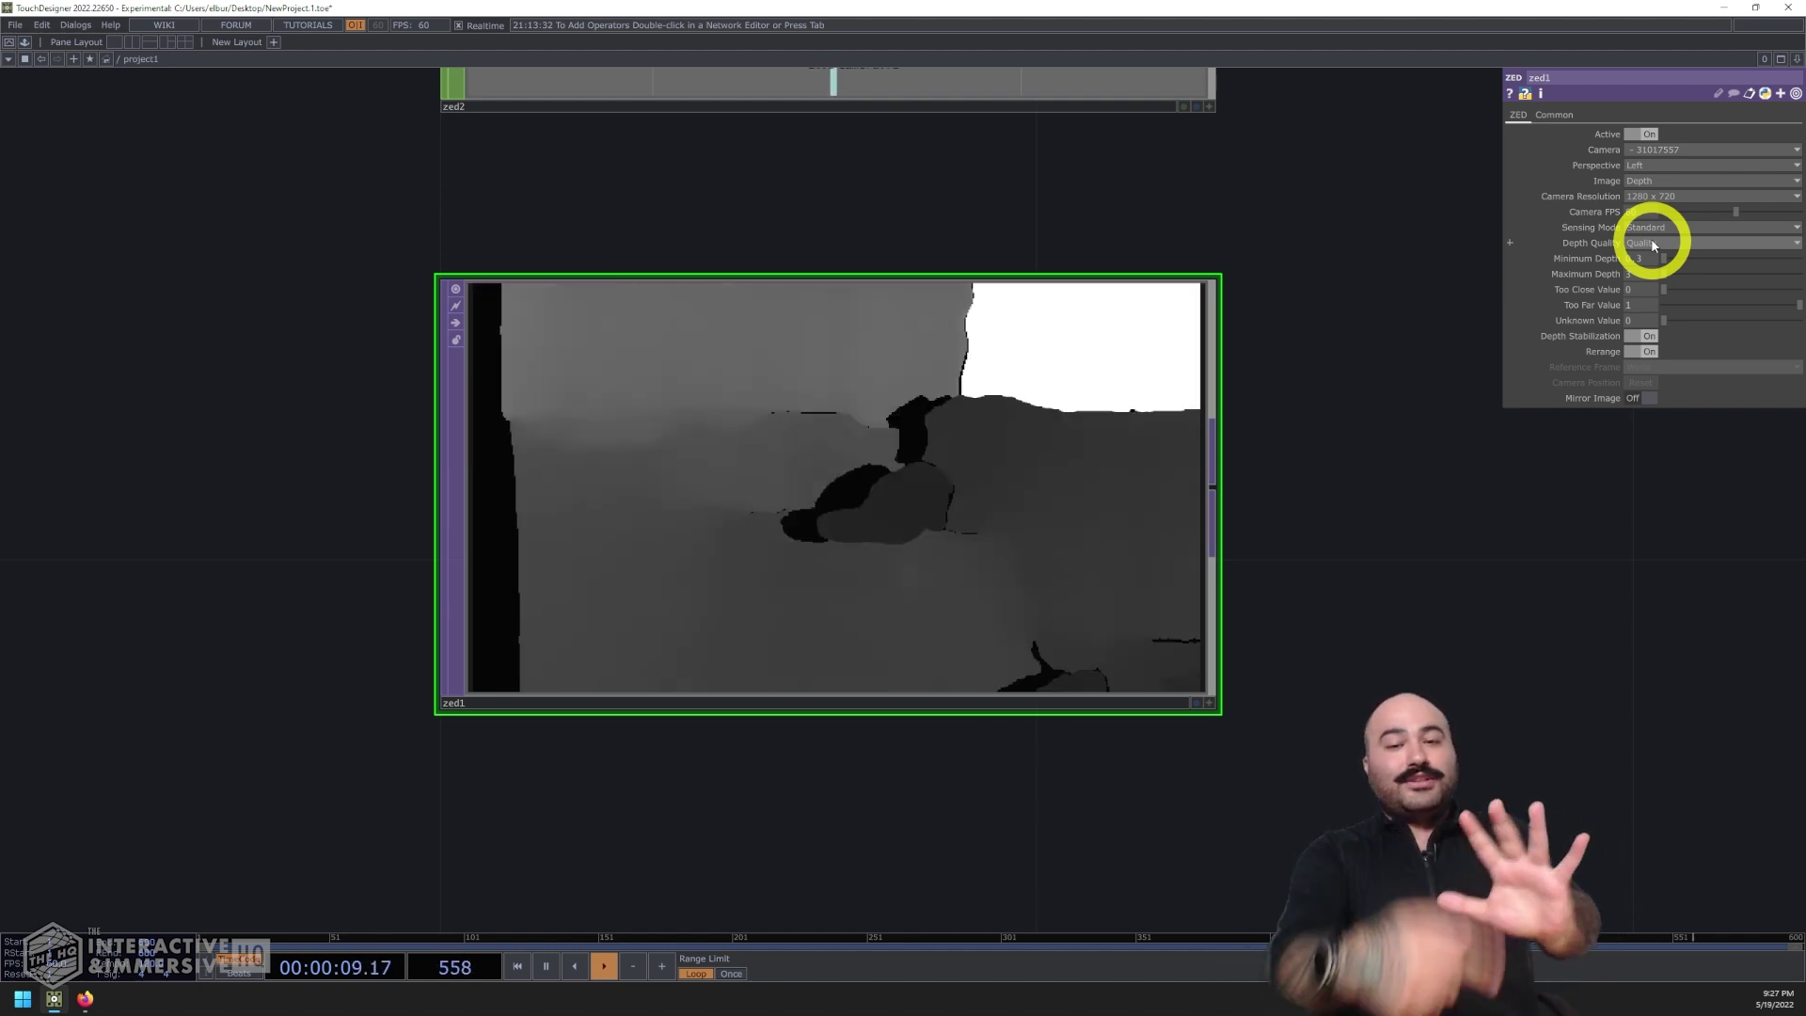
click(1646, 228)
click(1643, 259)
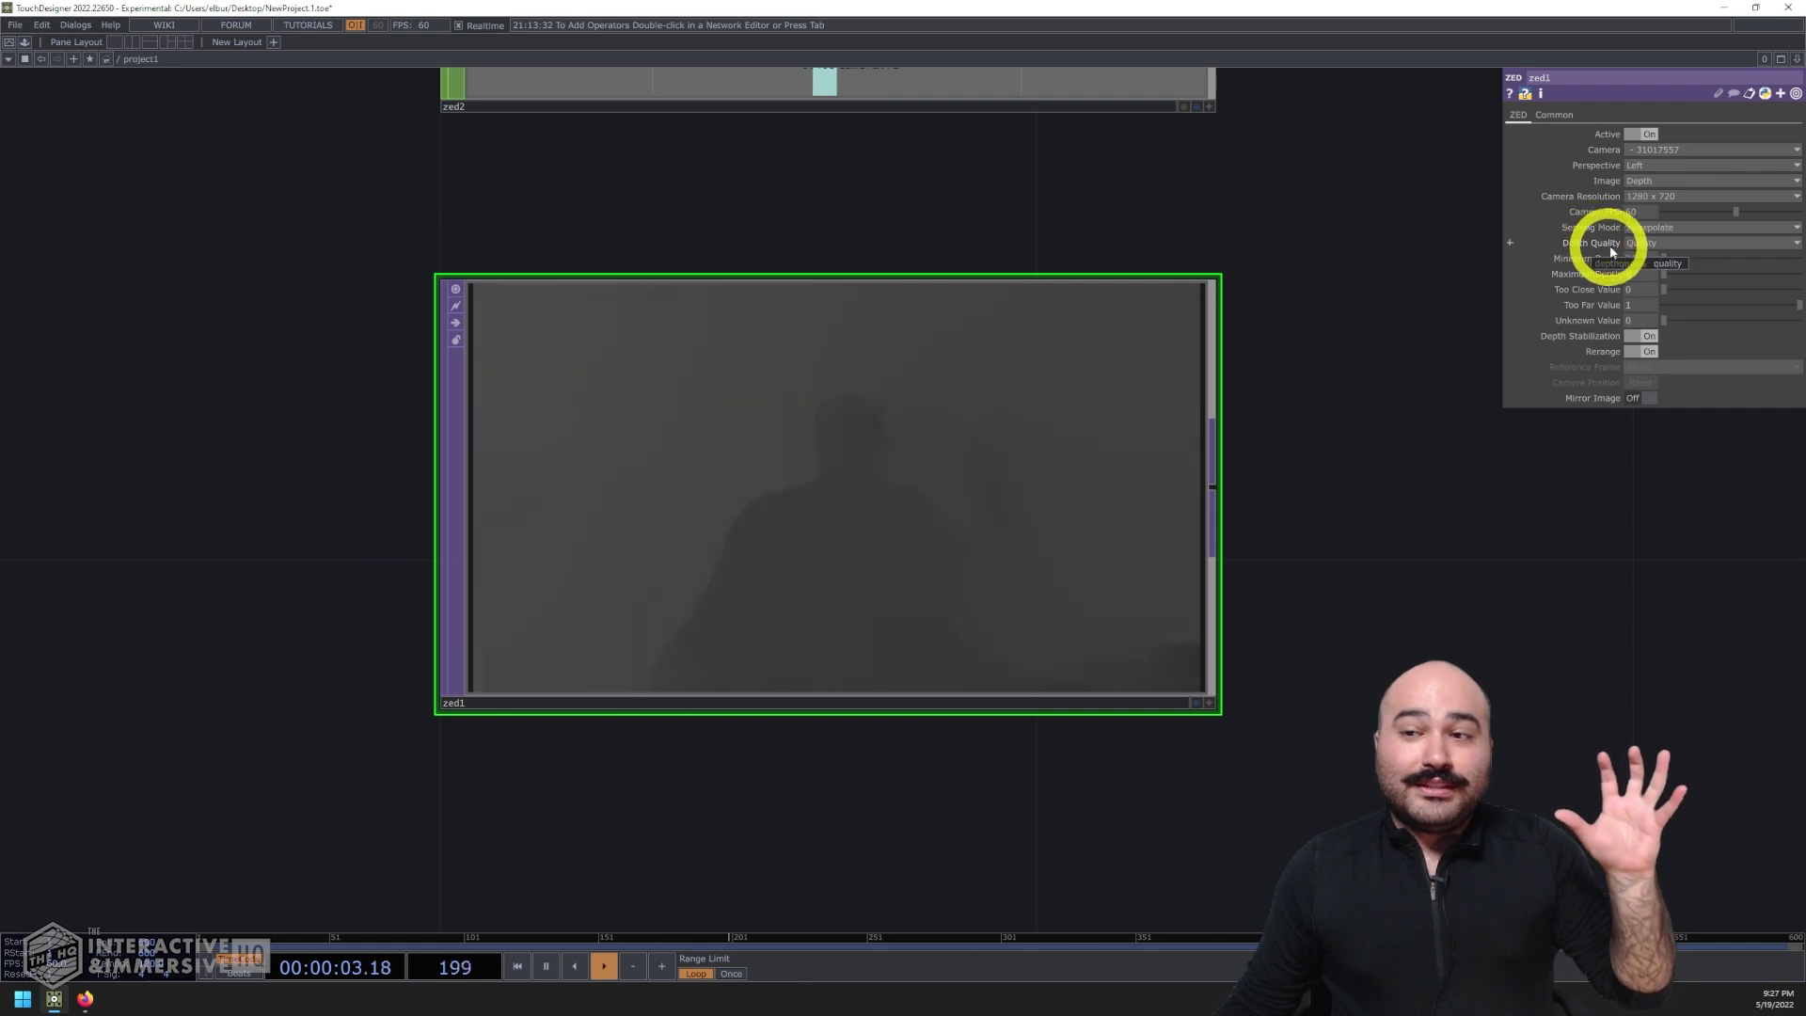
Try the Performance and Ultra depth quality settings on the zed1 TOP, and return to Quality
click(1638, 244)
click(1454, 248)
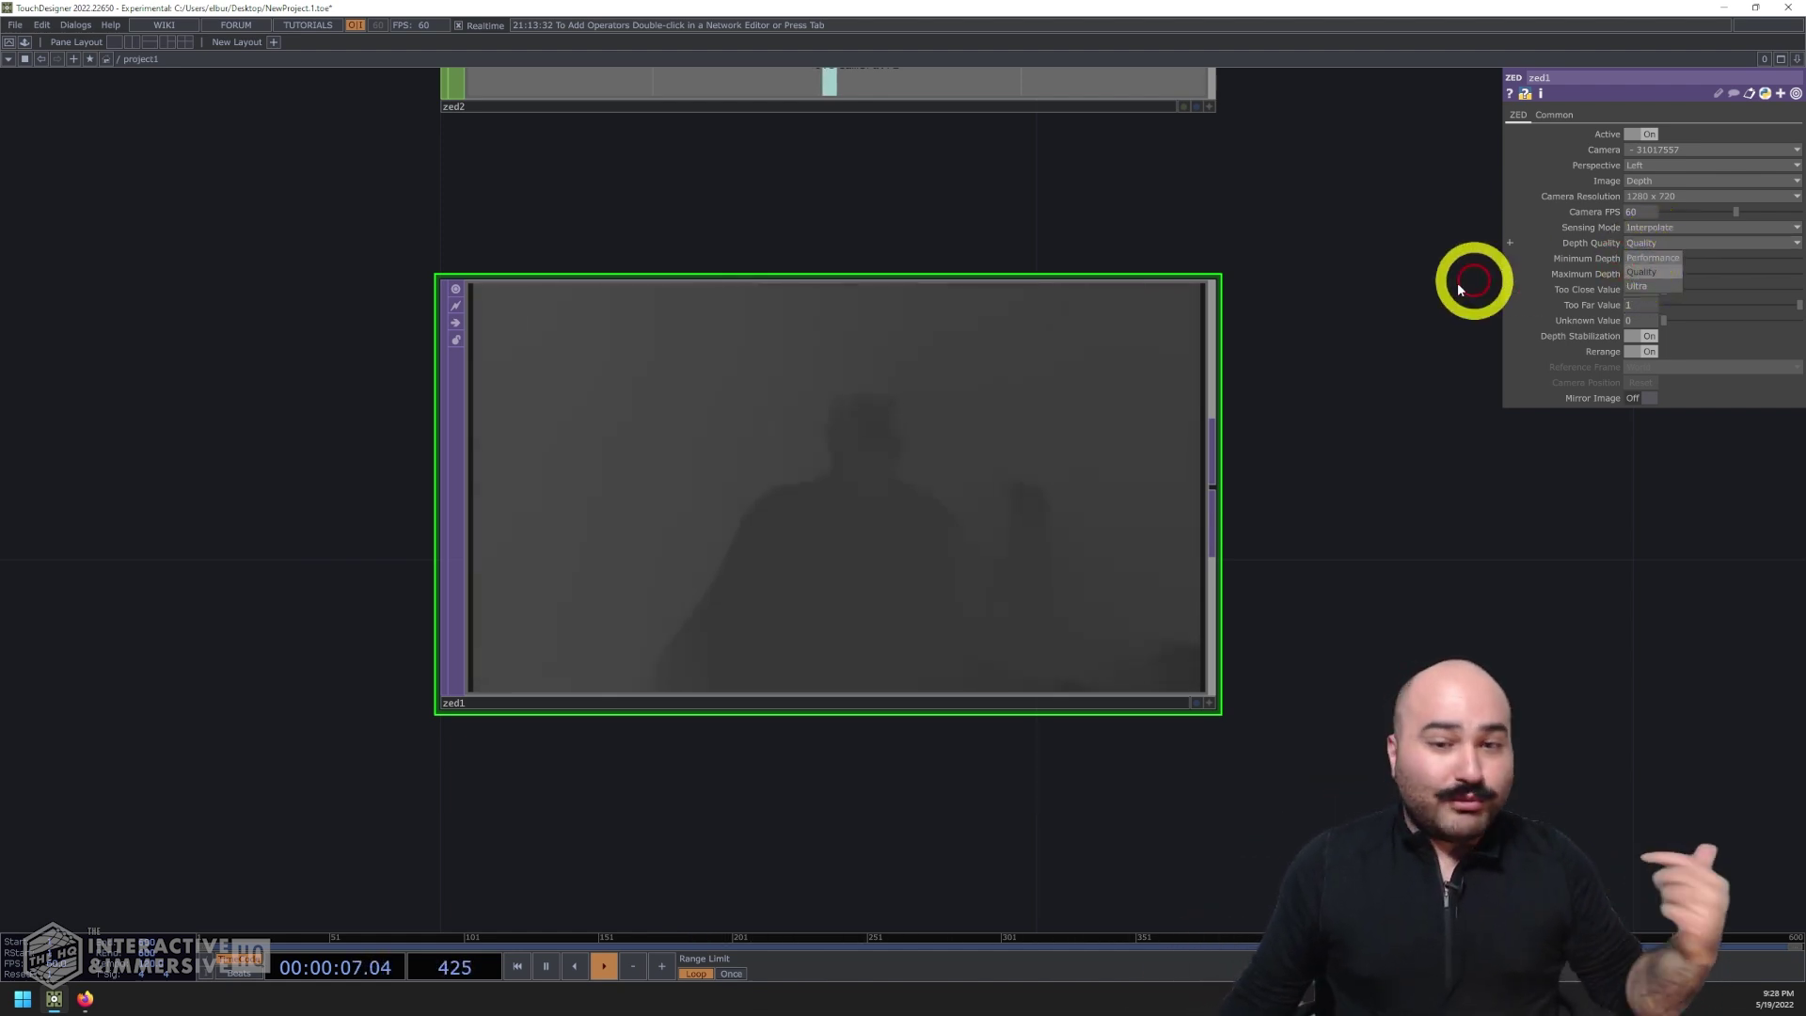
click(1653, 257)
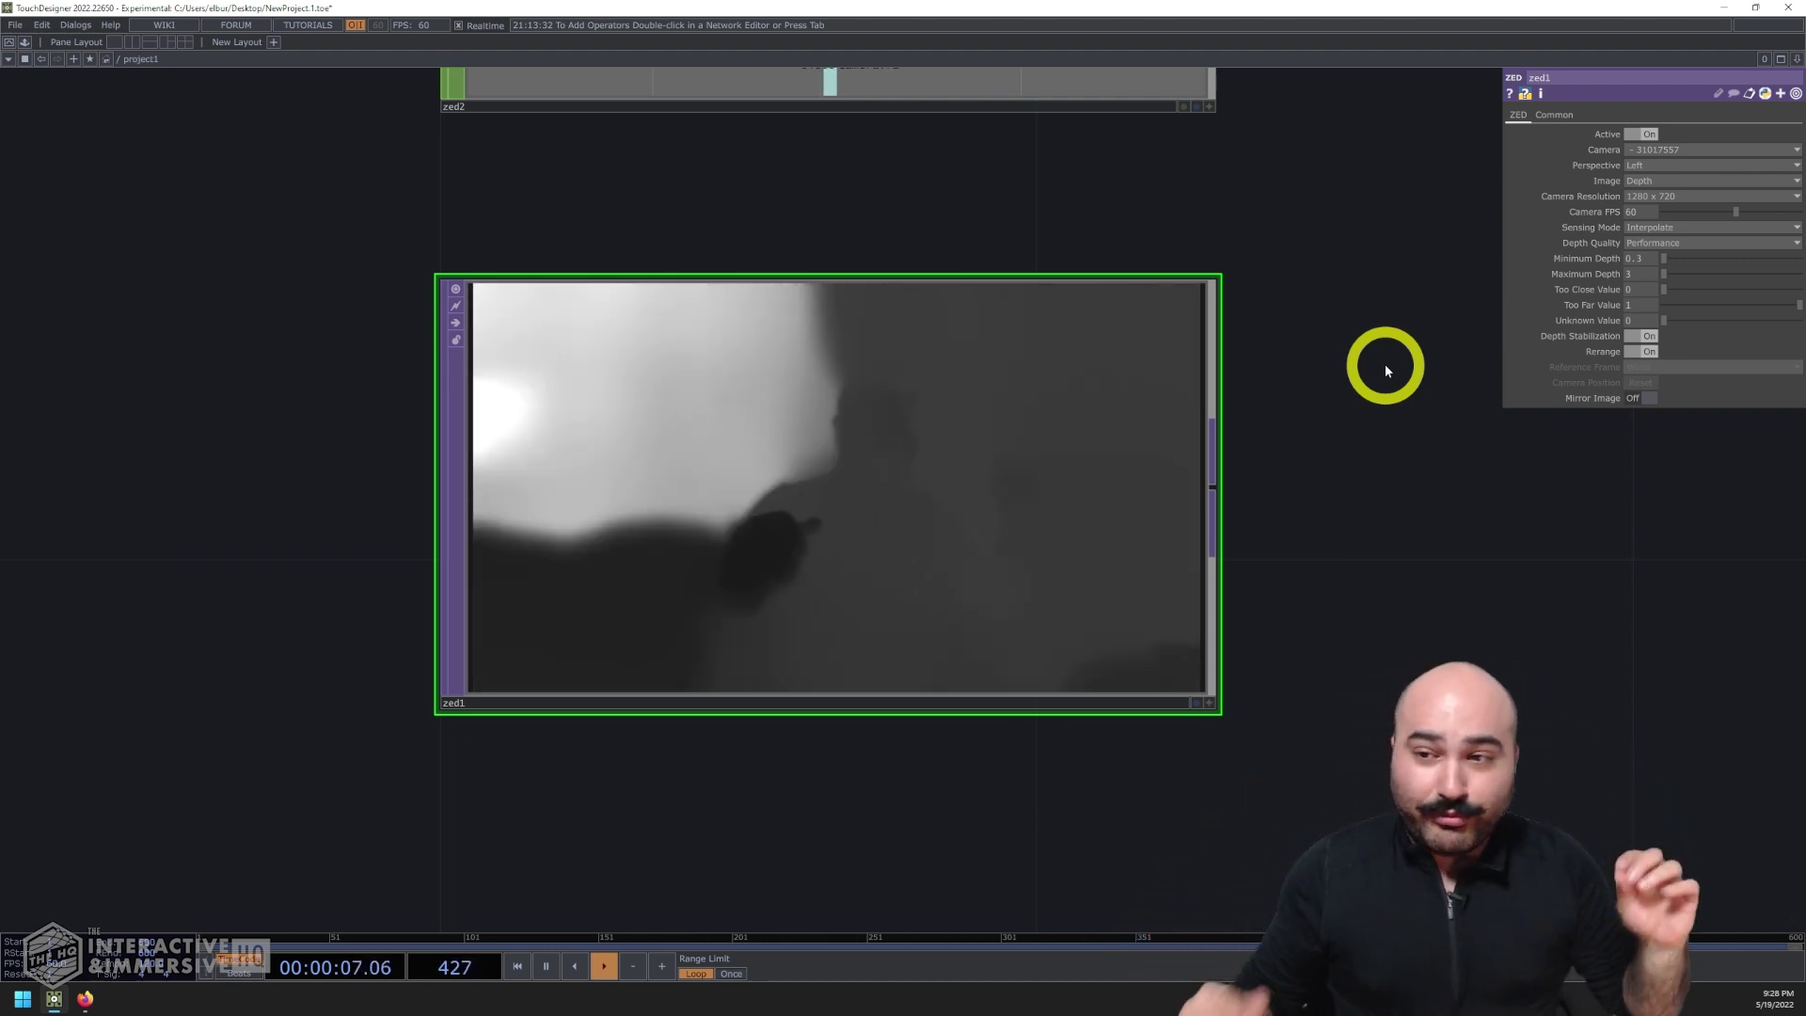
click(1653, 243)
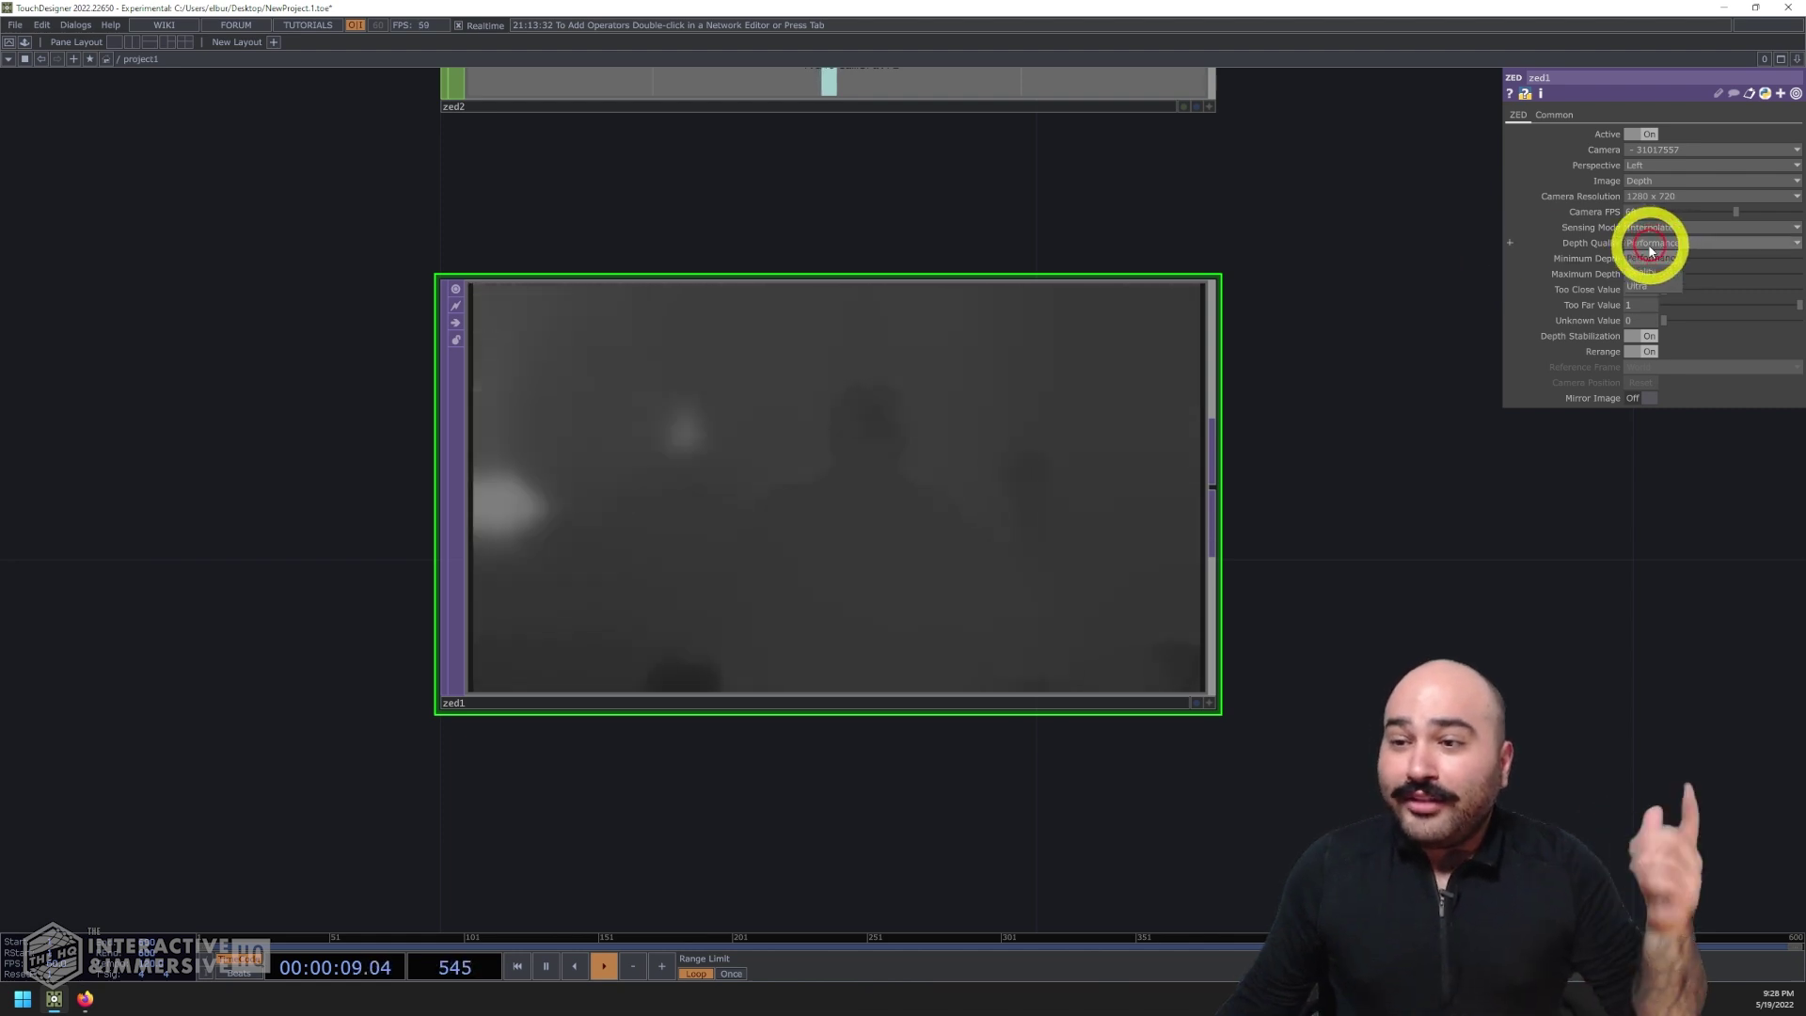
click(1639, 286)
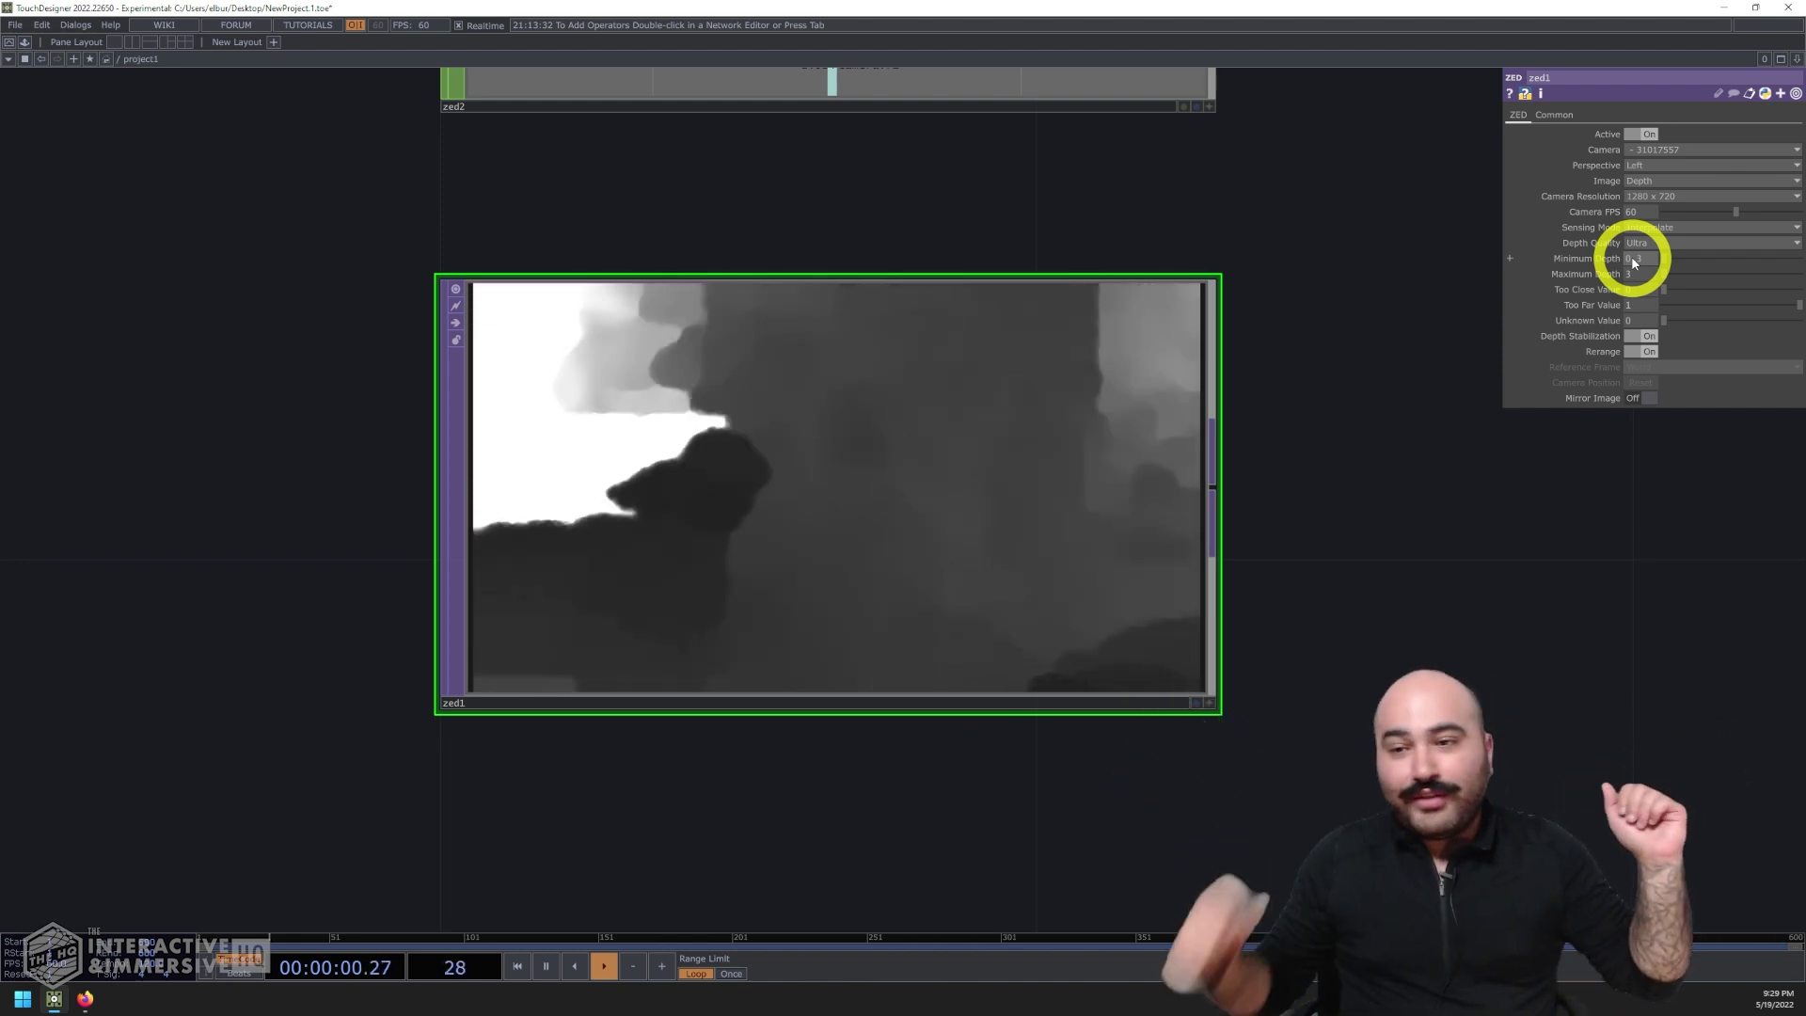
click(1644, 243)
click(1639, 273)
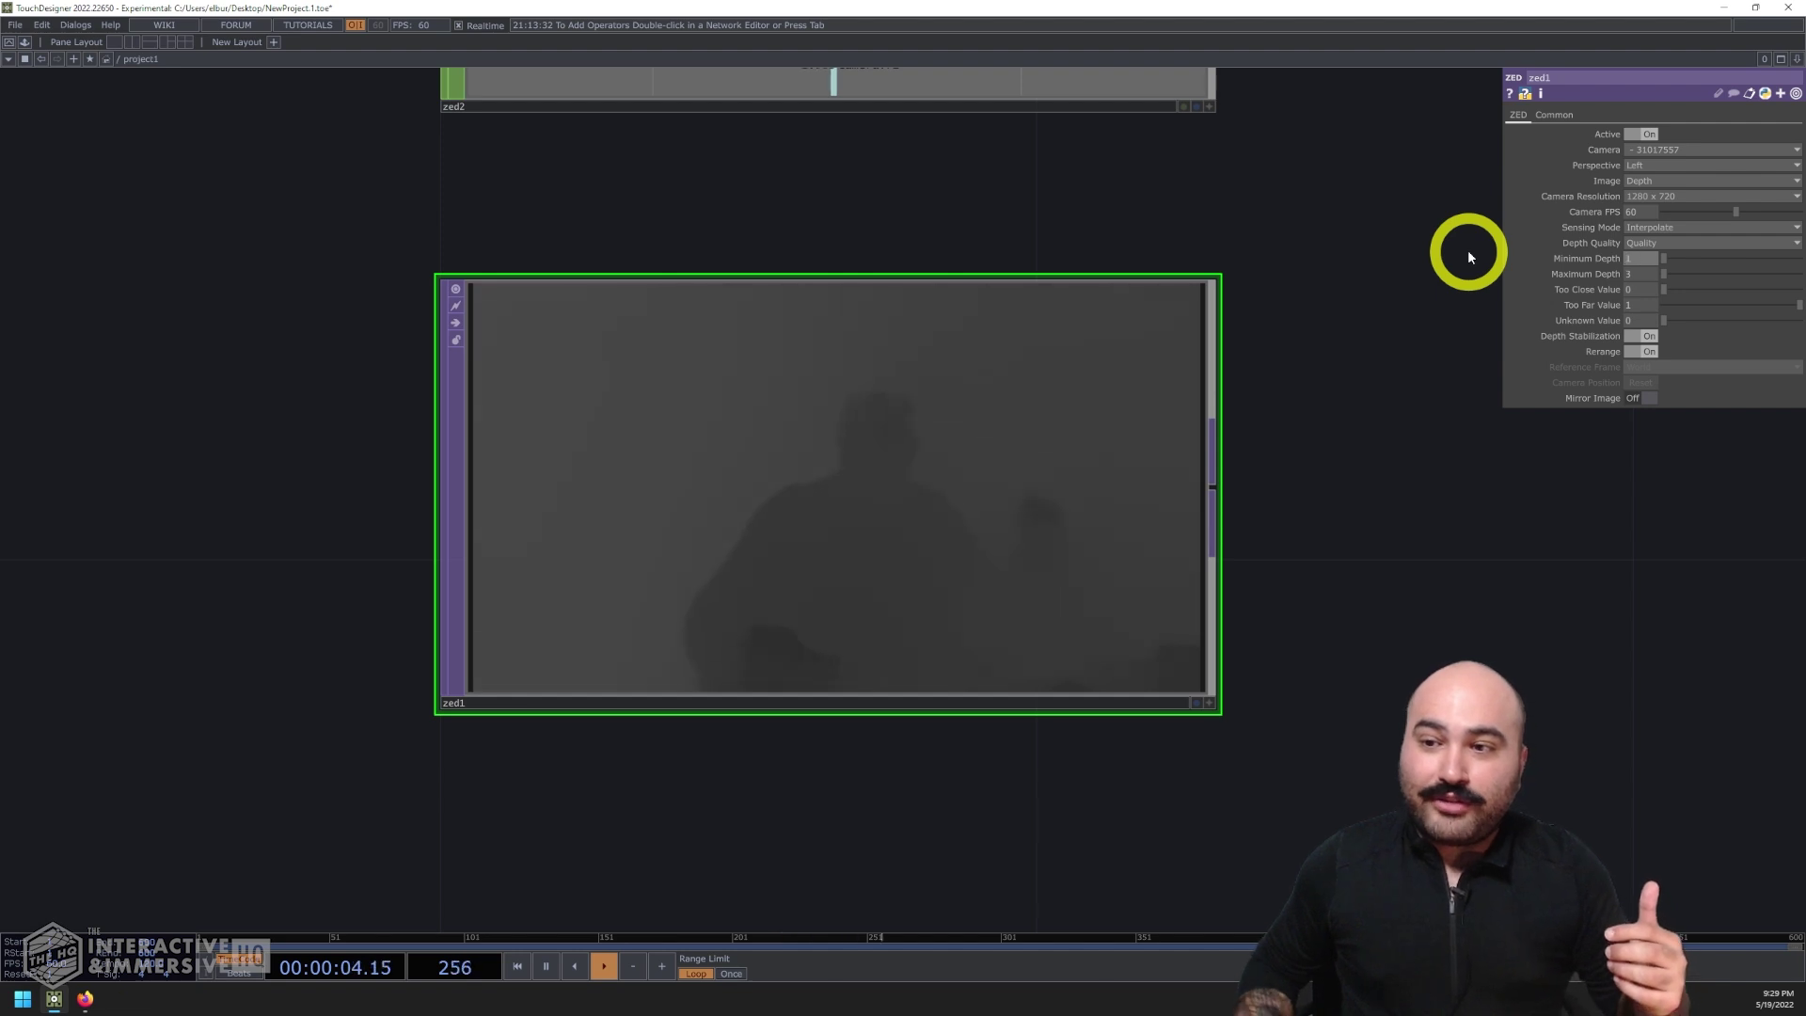
Try a minimum depth of 1 on the zed1 TOP, and restore it to 0.1
text(1)
key(Return)
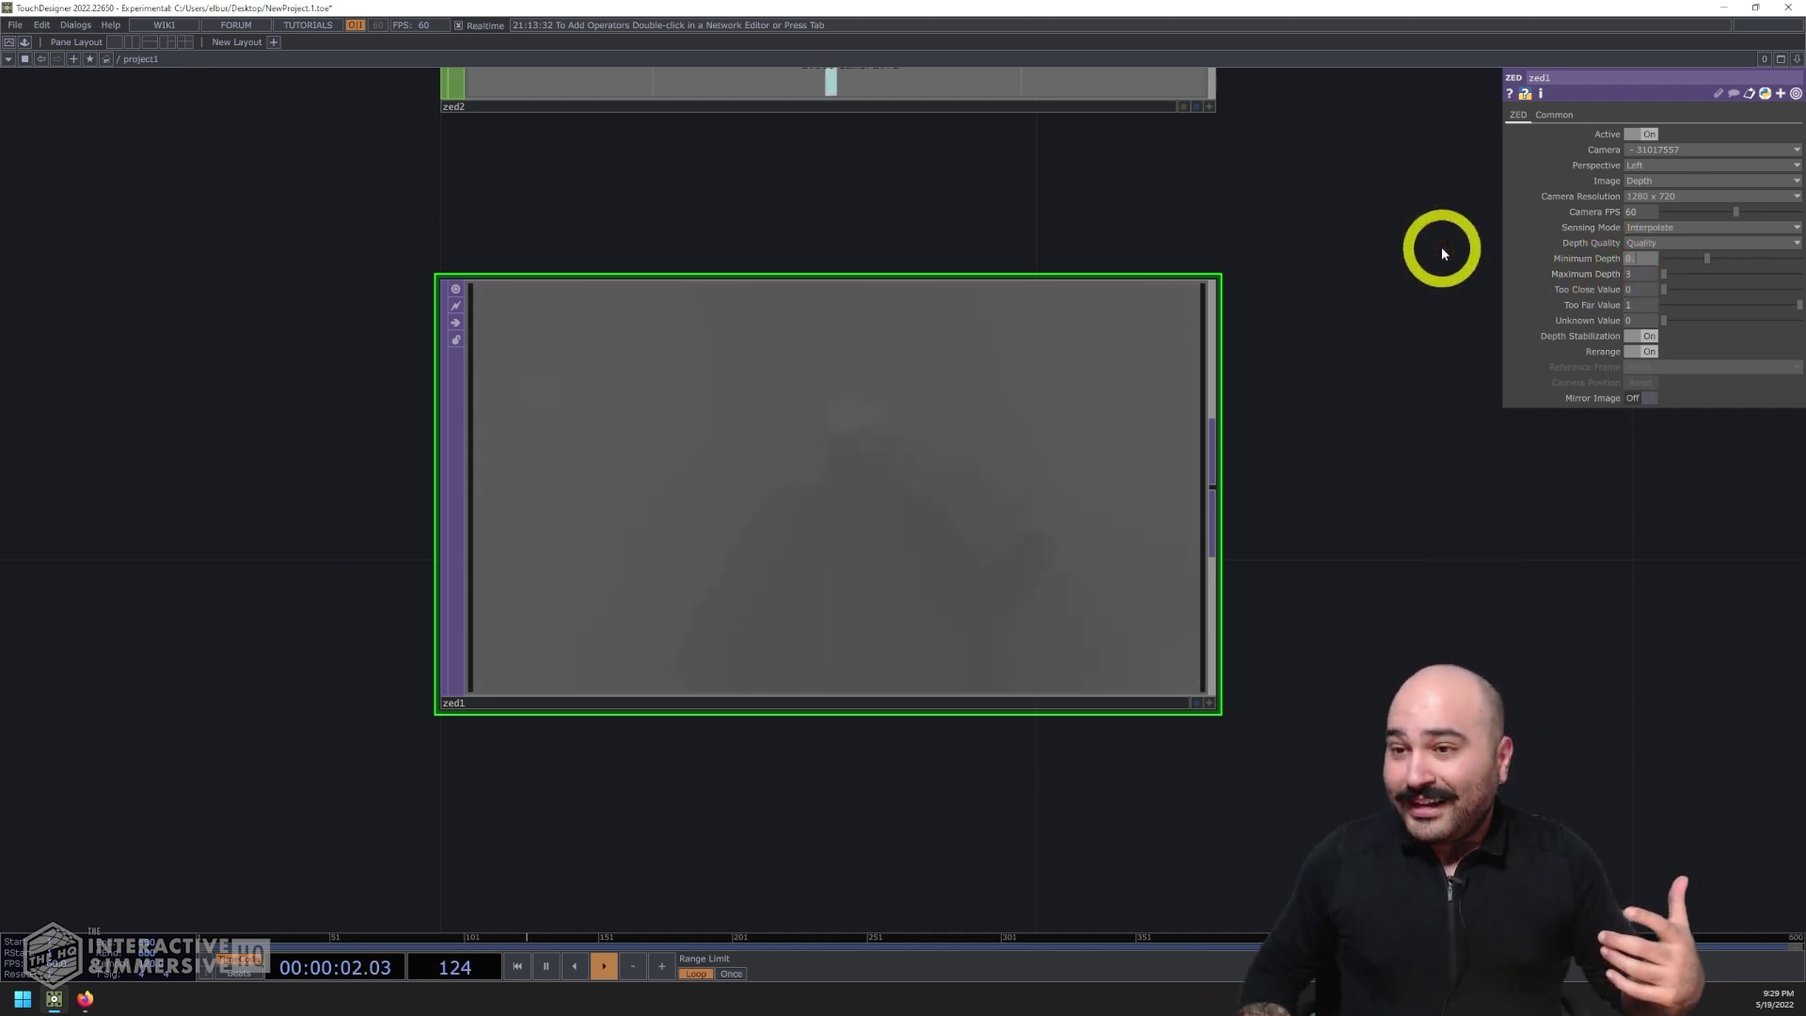
key(Return)
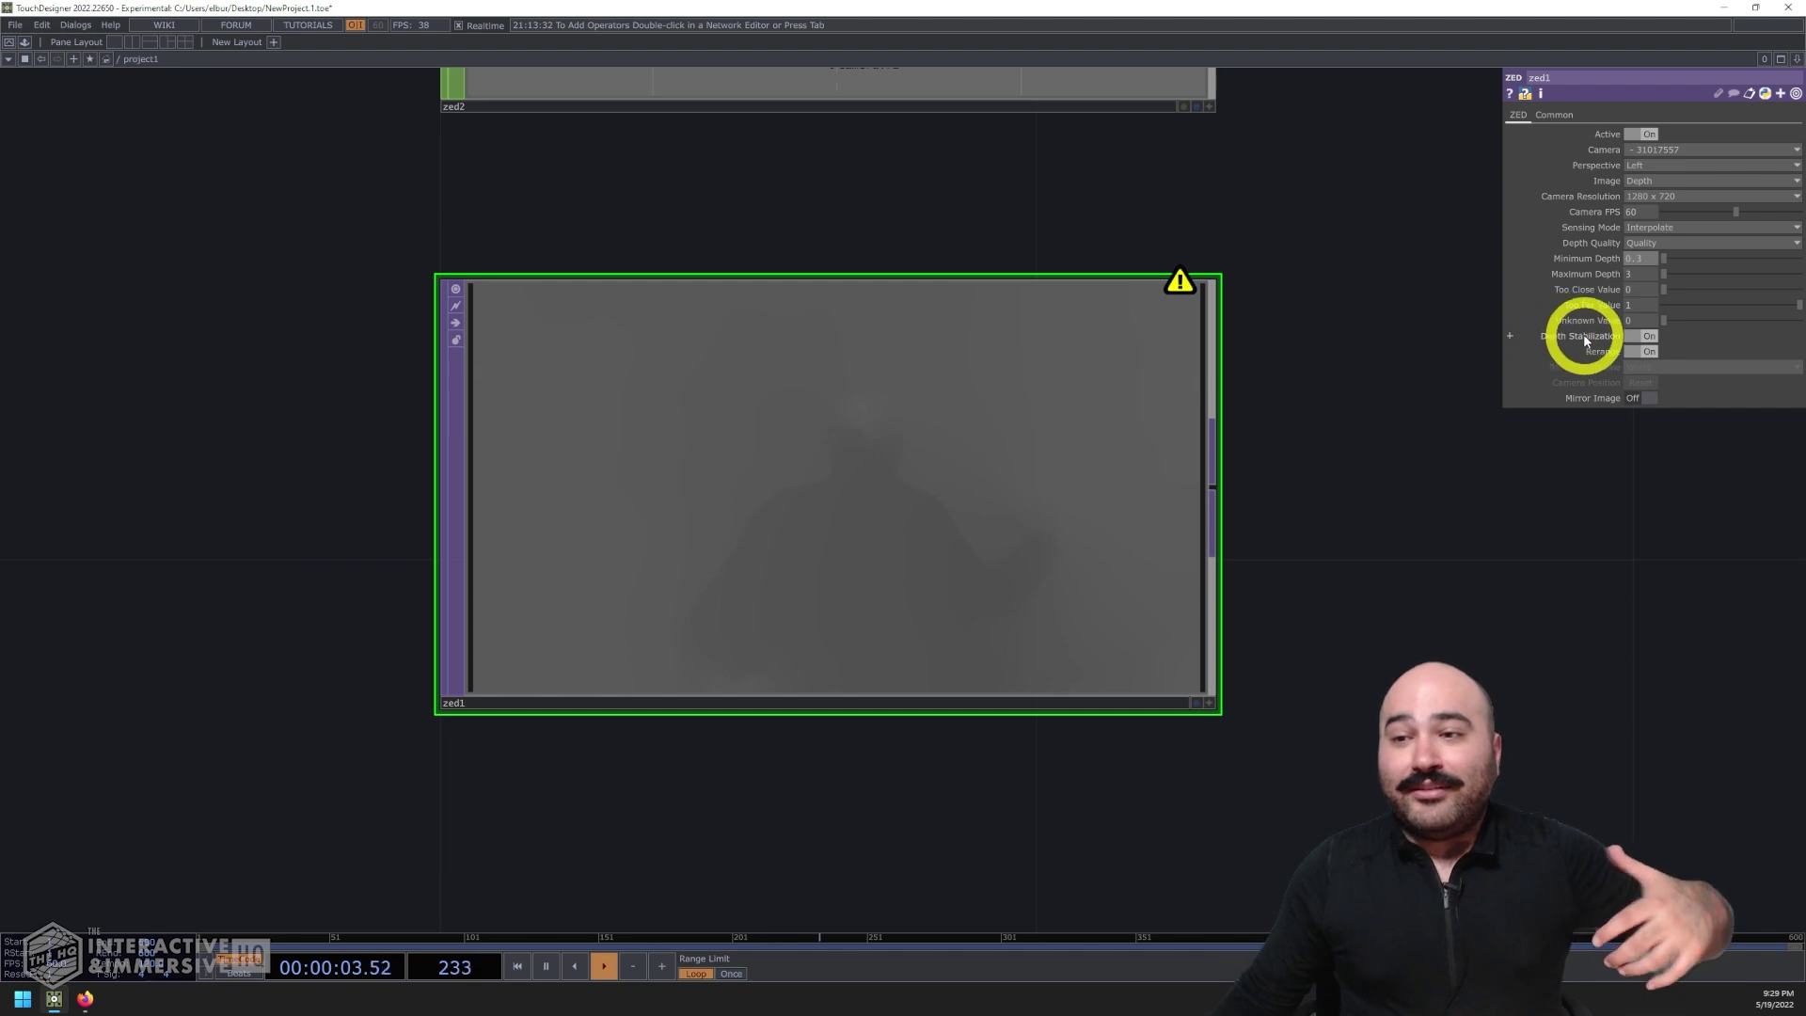
Try a maximum depth of 20 on the zed1 TOP, and undo the change
click(1635, 278)
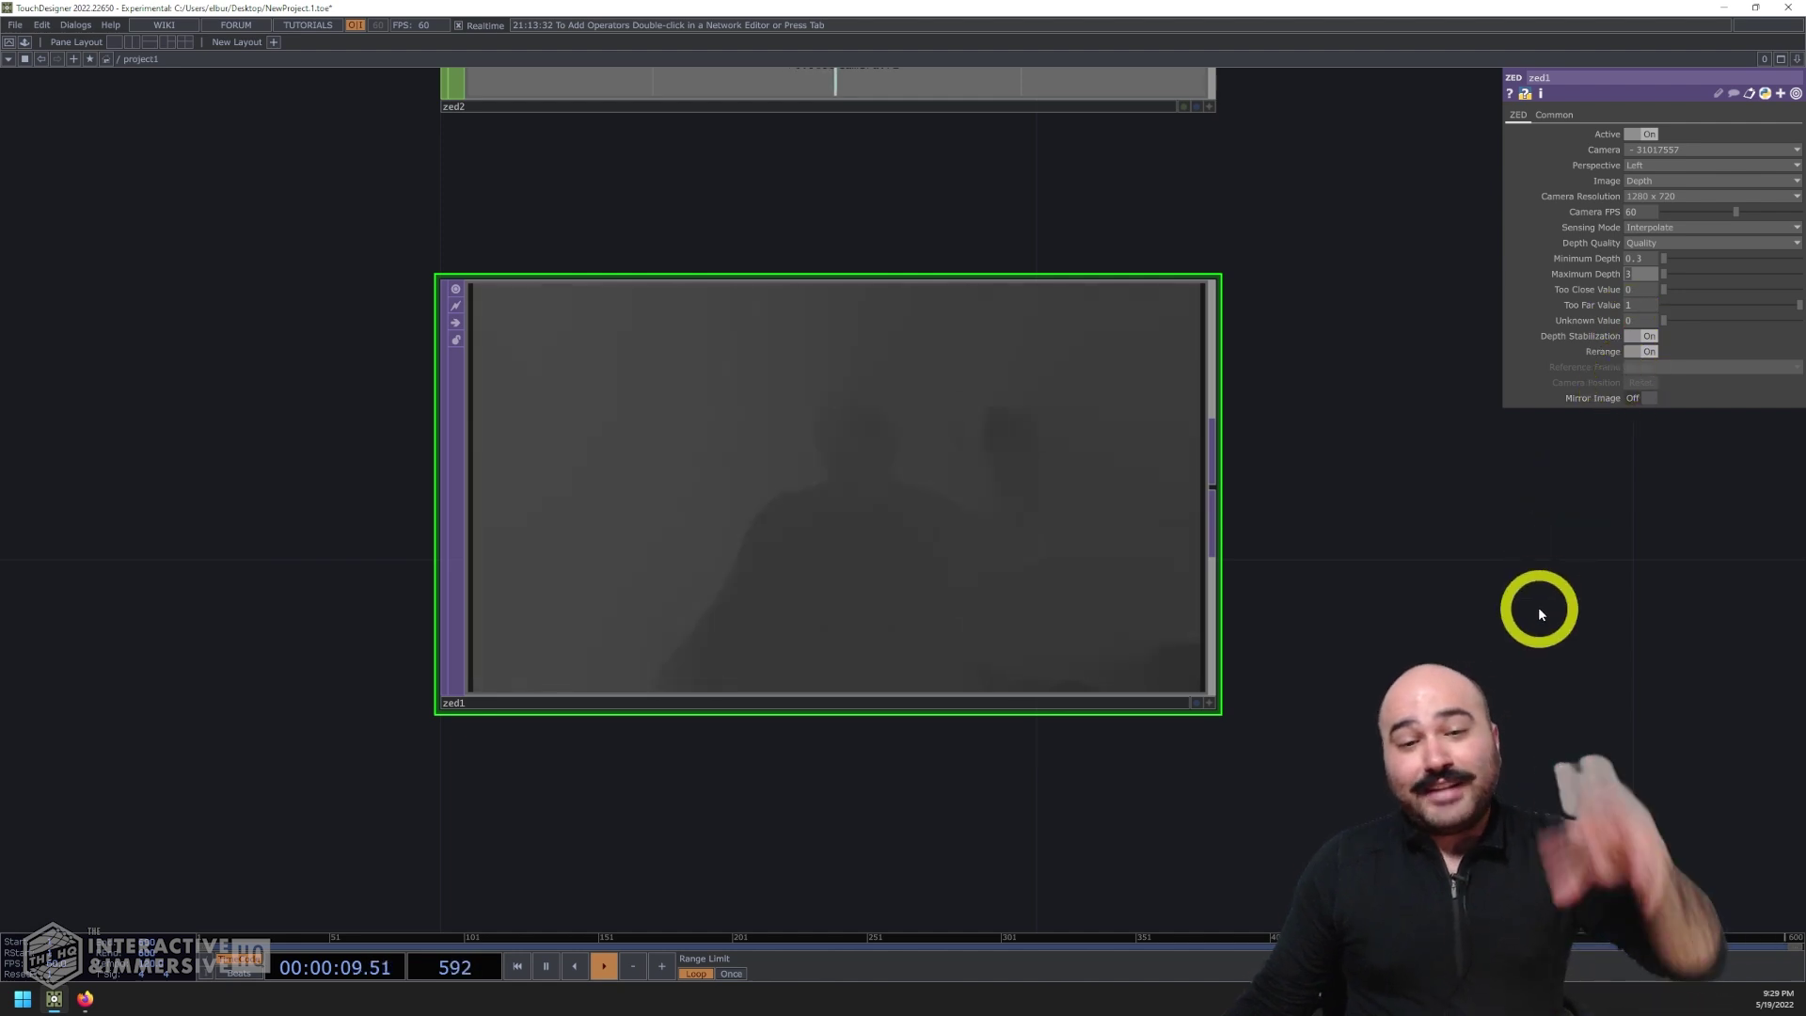
text(20)
key(Return)
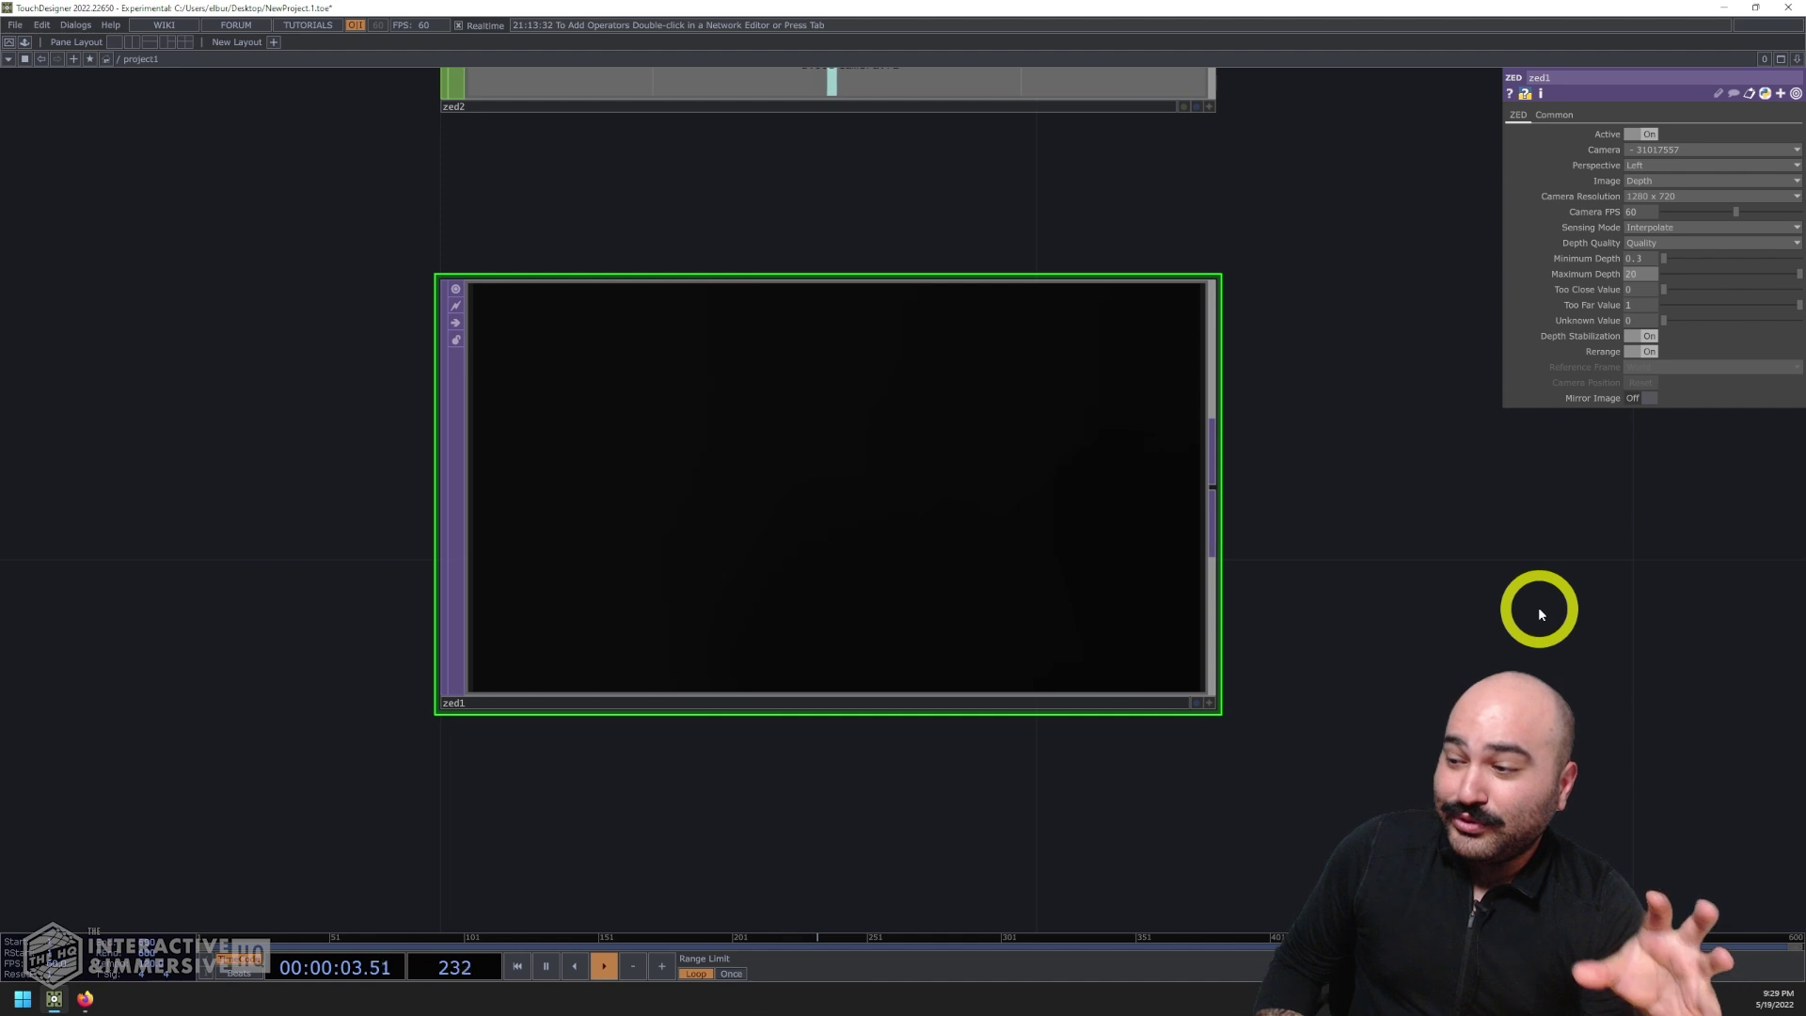
click(1437, 420)
click(1637, 274)
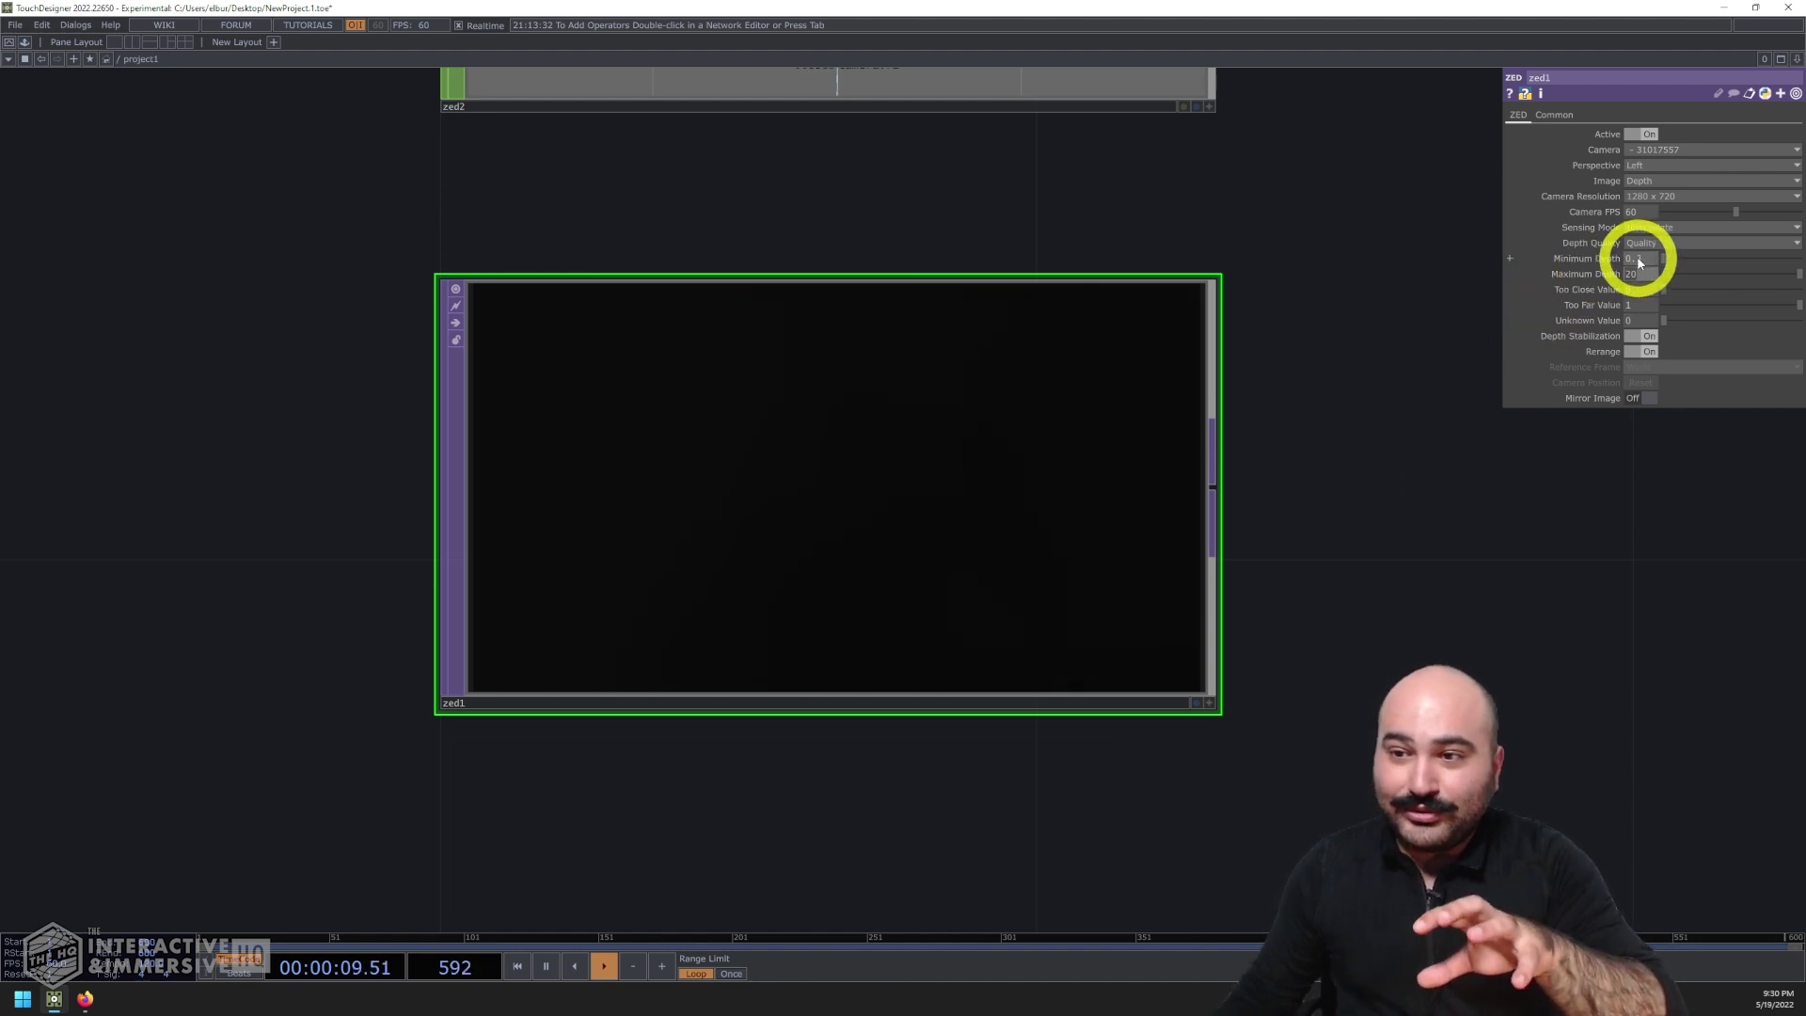
click(1075, 385)
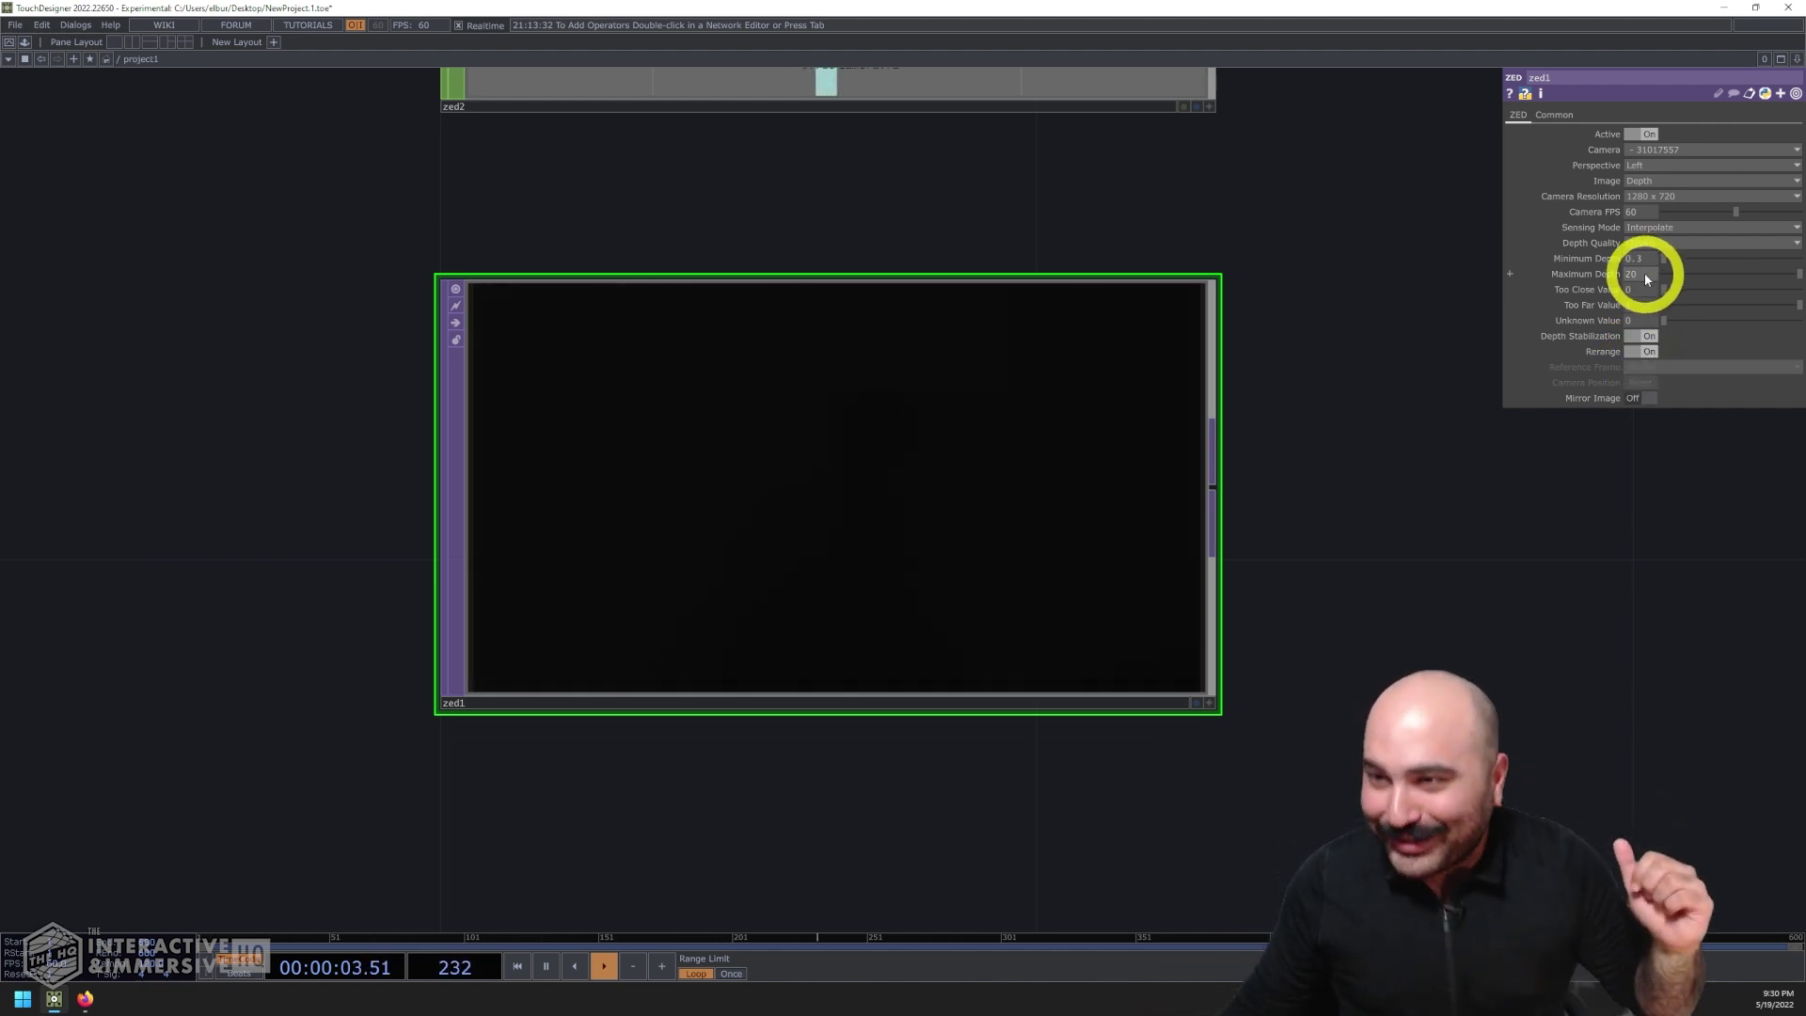
key(ctrl+z)
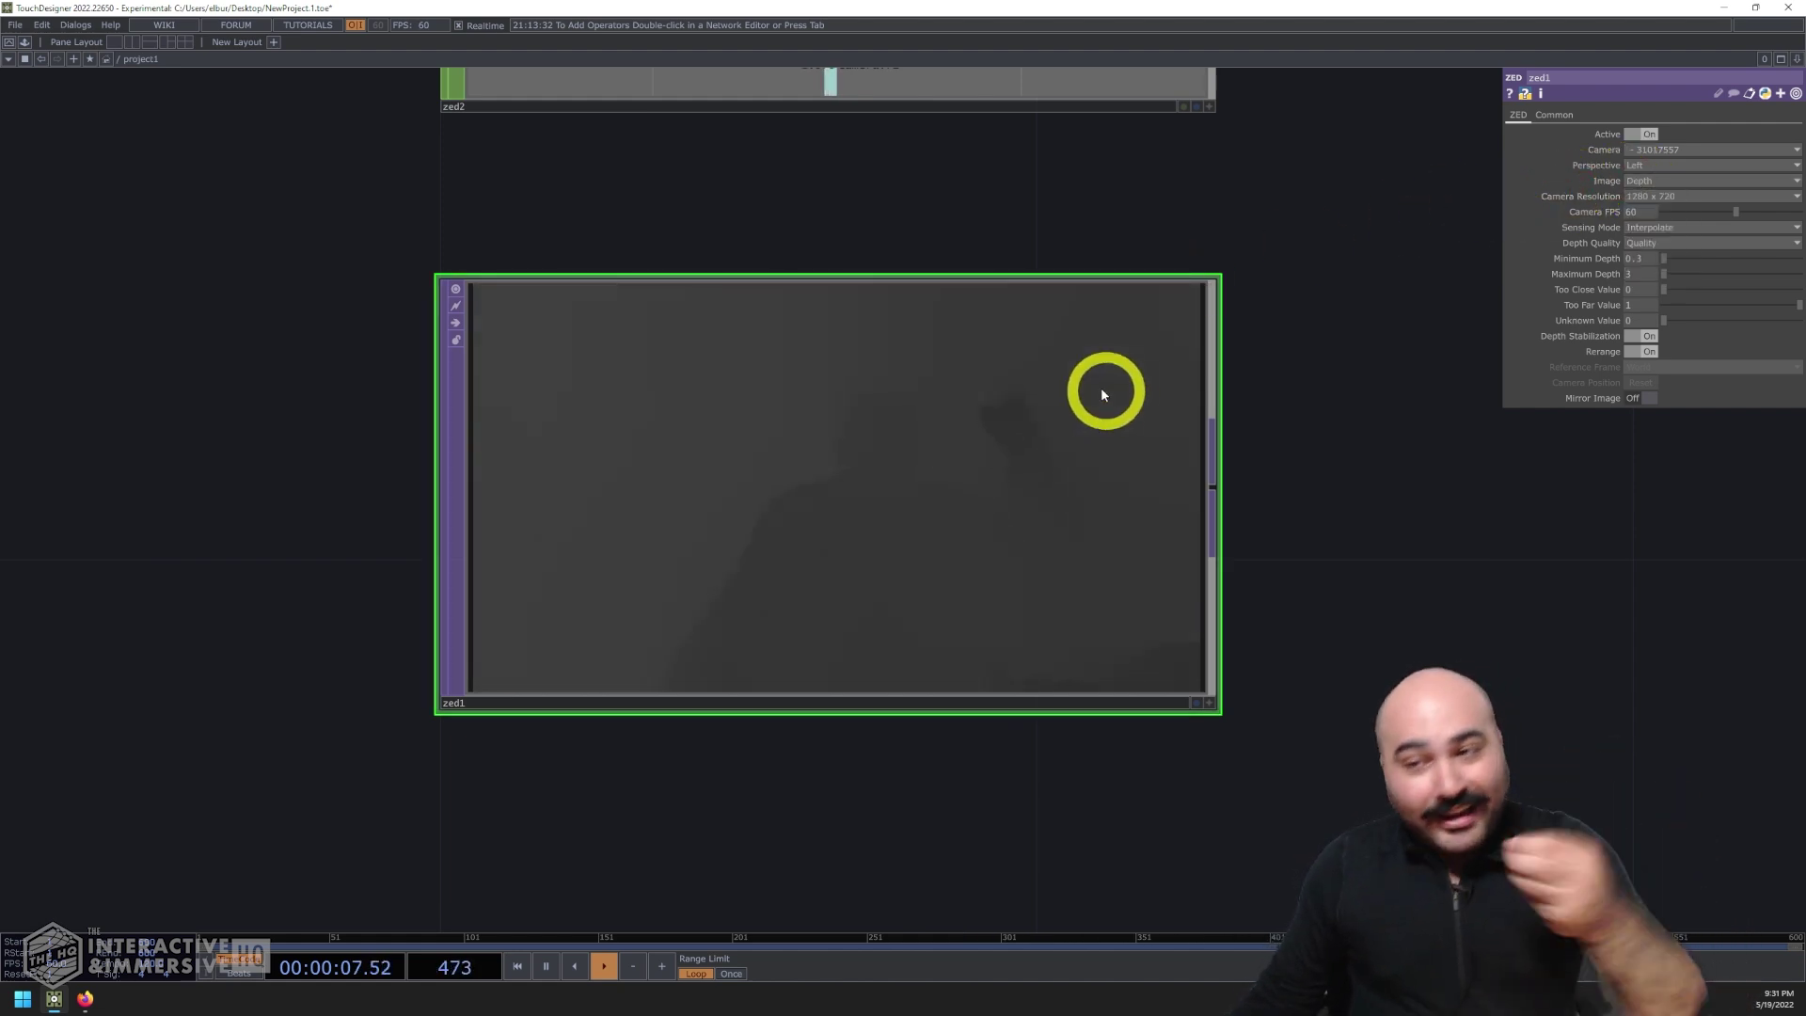
Set the zed1 TOP's camera resolution to 1920 x 1080 and its camera FPS to 30
click(1637, 196)
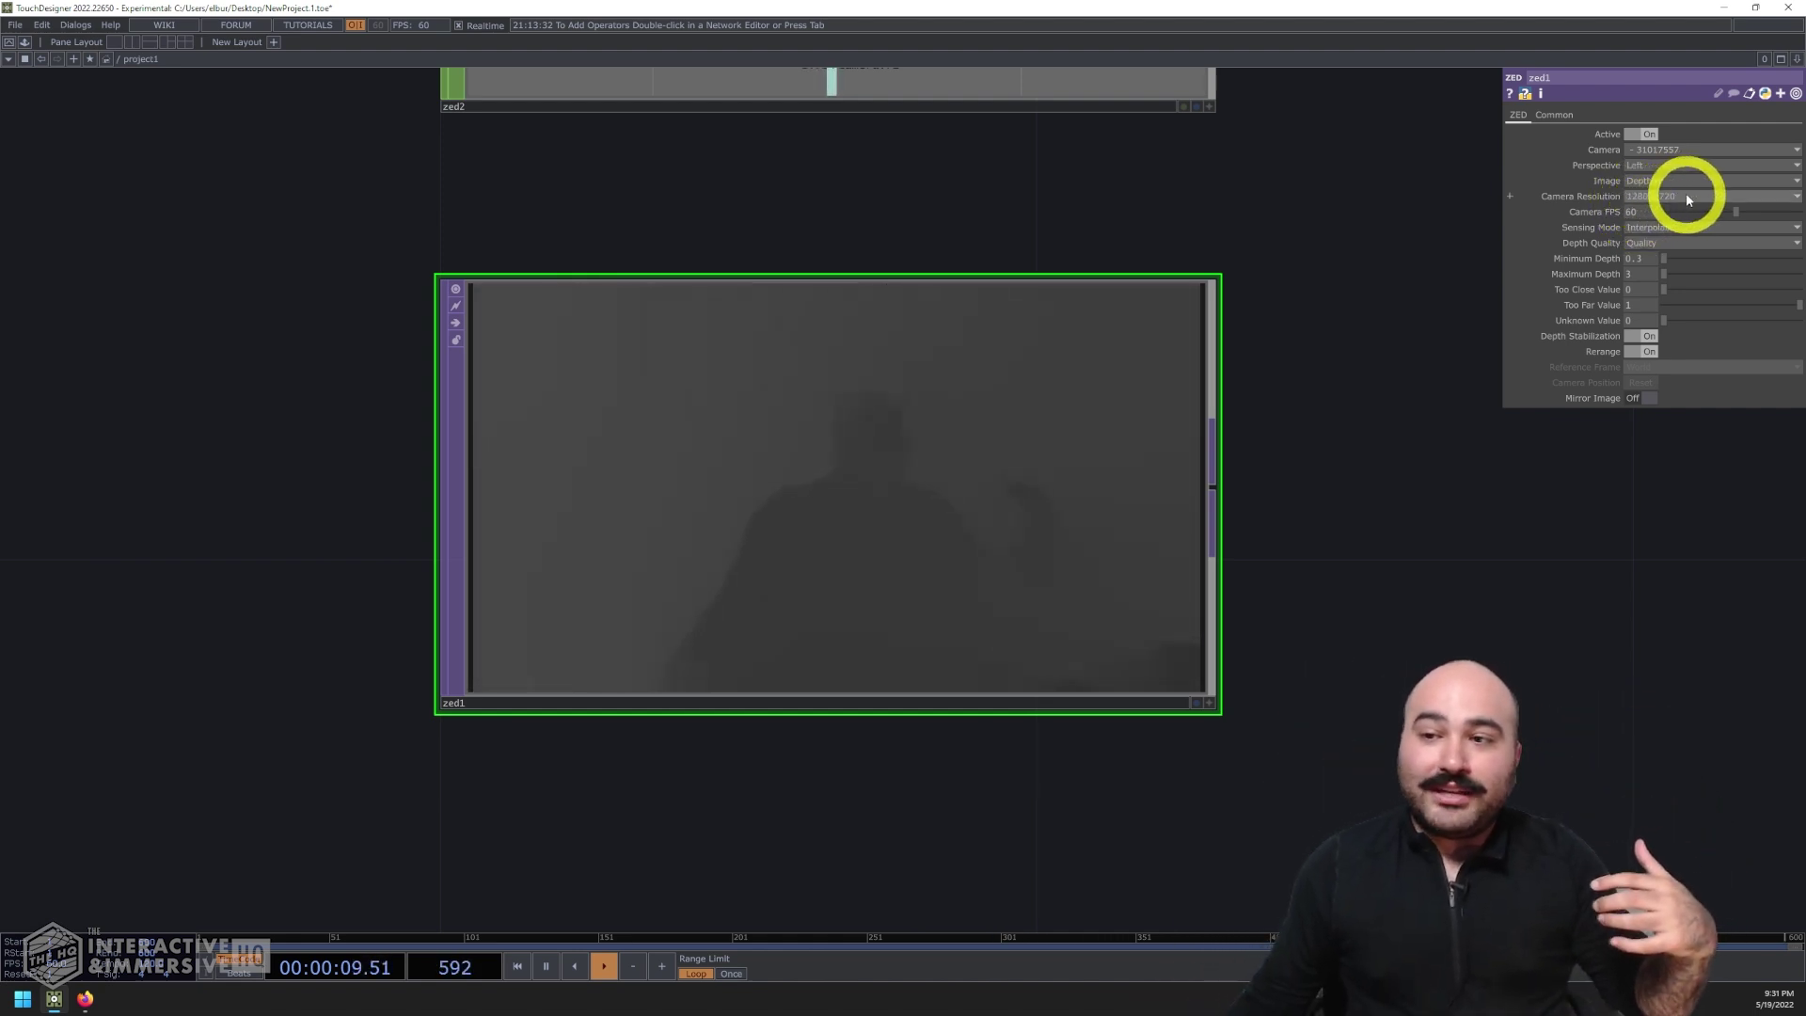
click(1637, 198)
click(1644, 225)
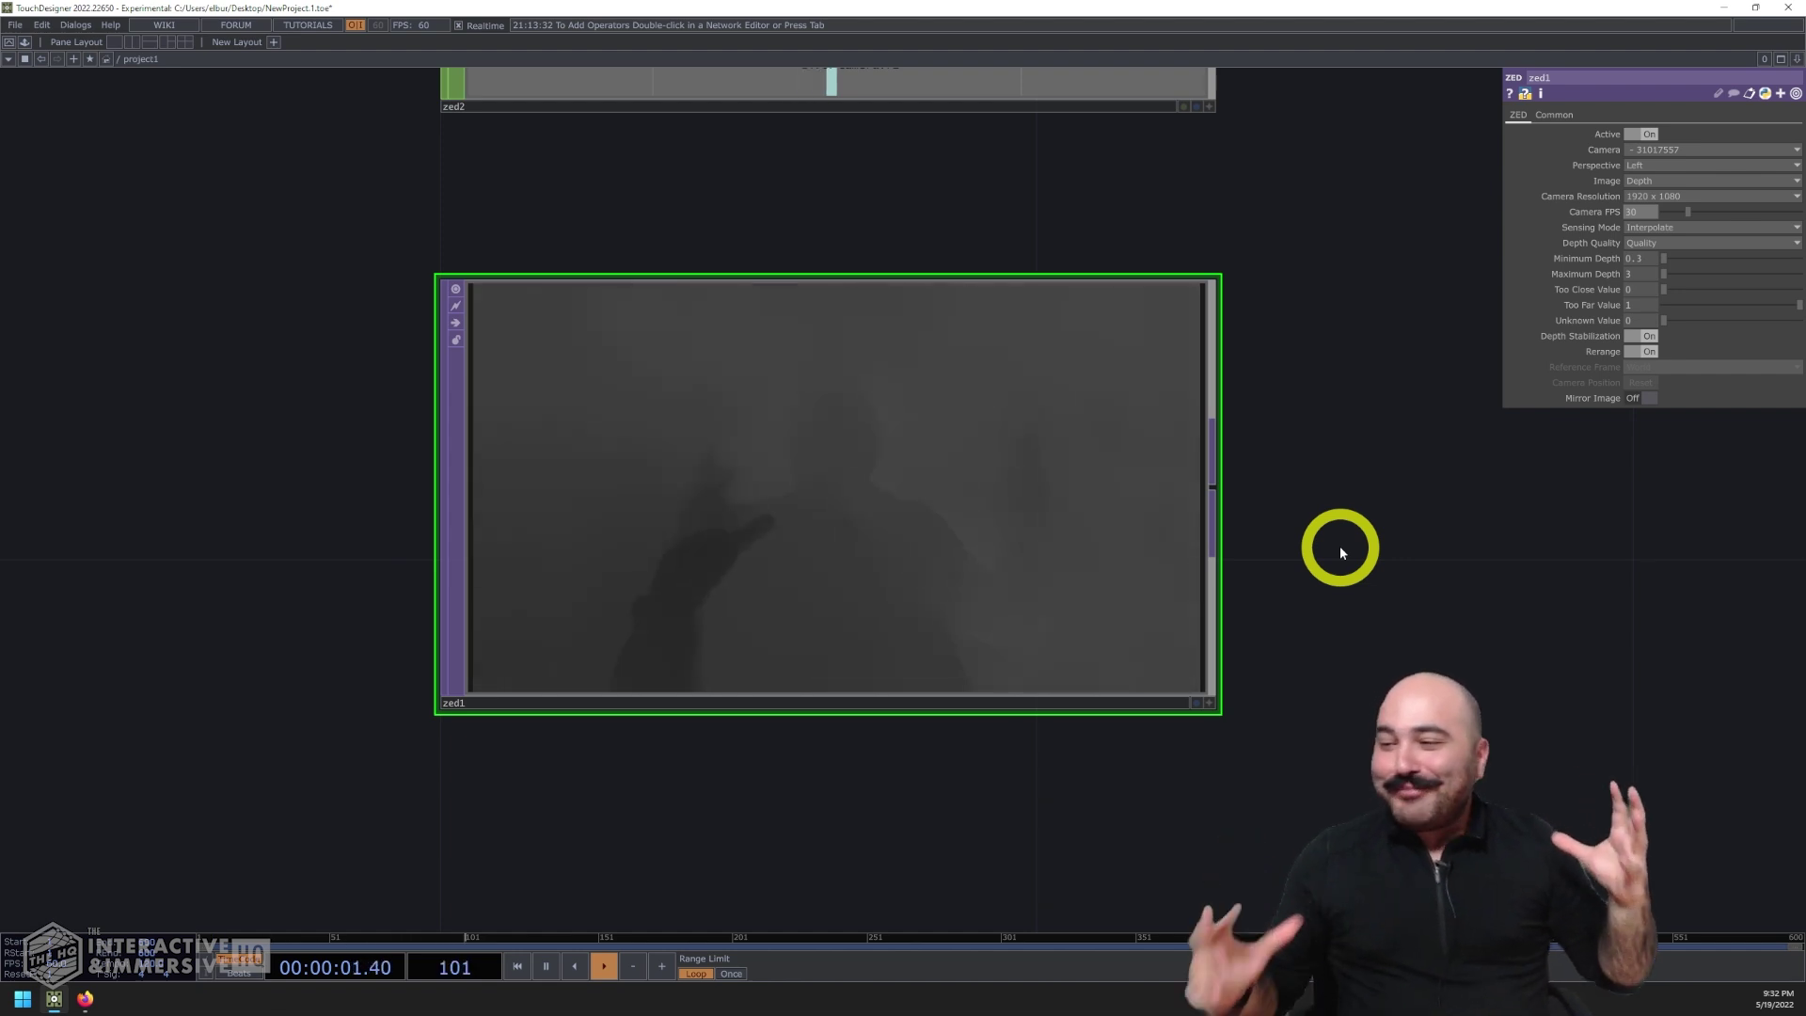
Switch the zed1 TOP's image type to Normals and inspect the resulting image up close
click(1637, 181)
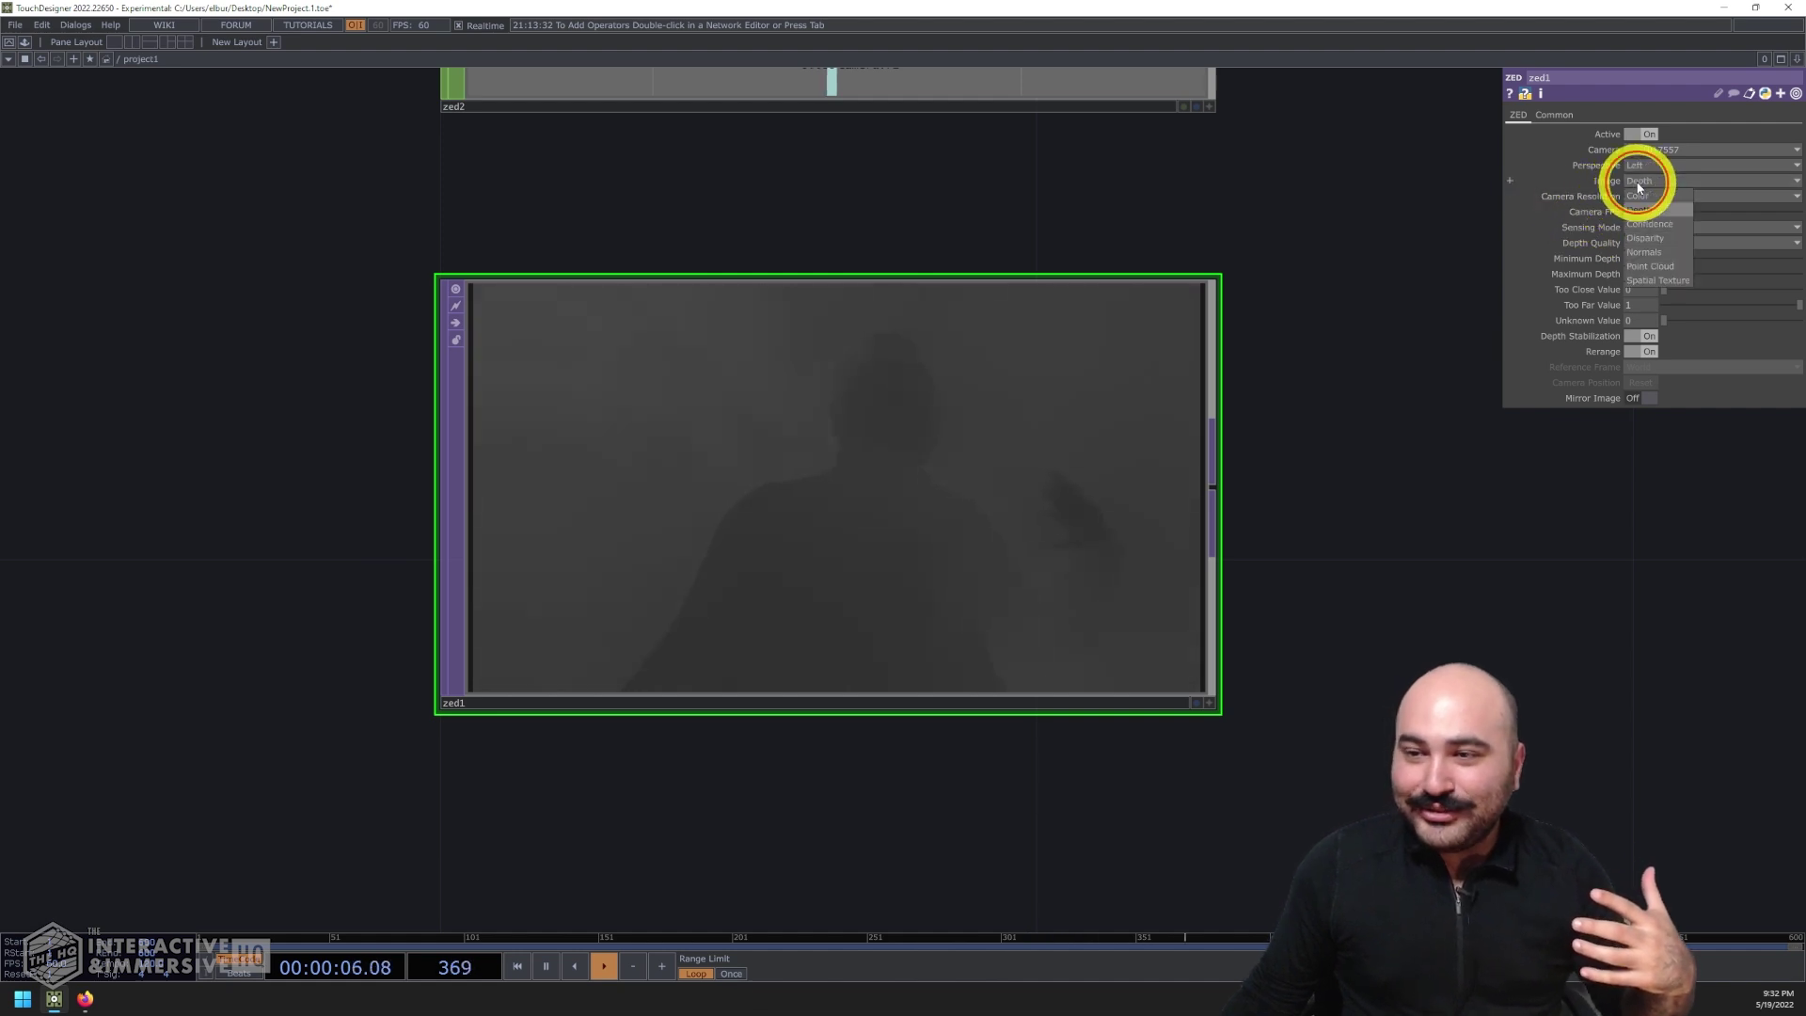
click(1642, 252)
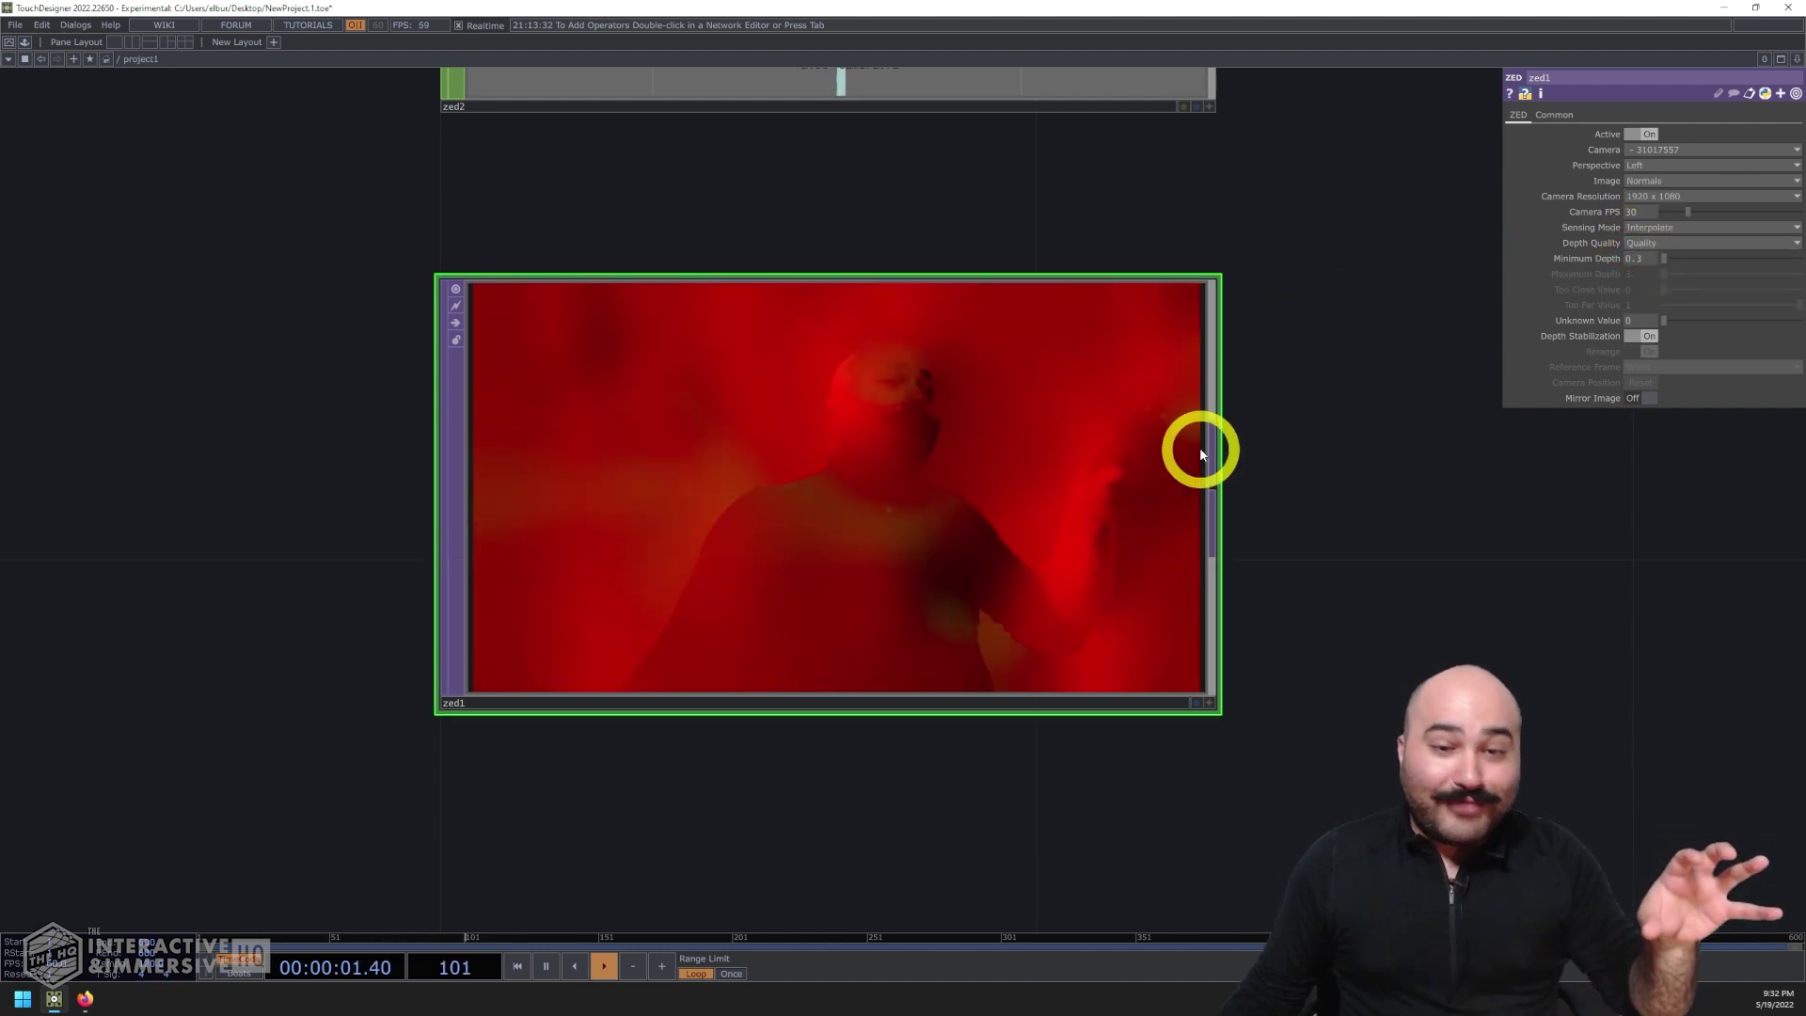
scroll(1035, 471, up, 3)
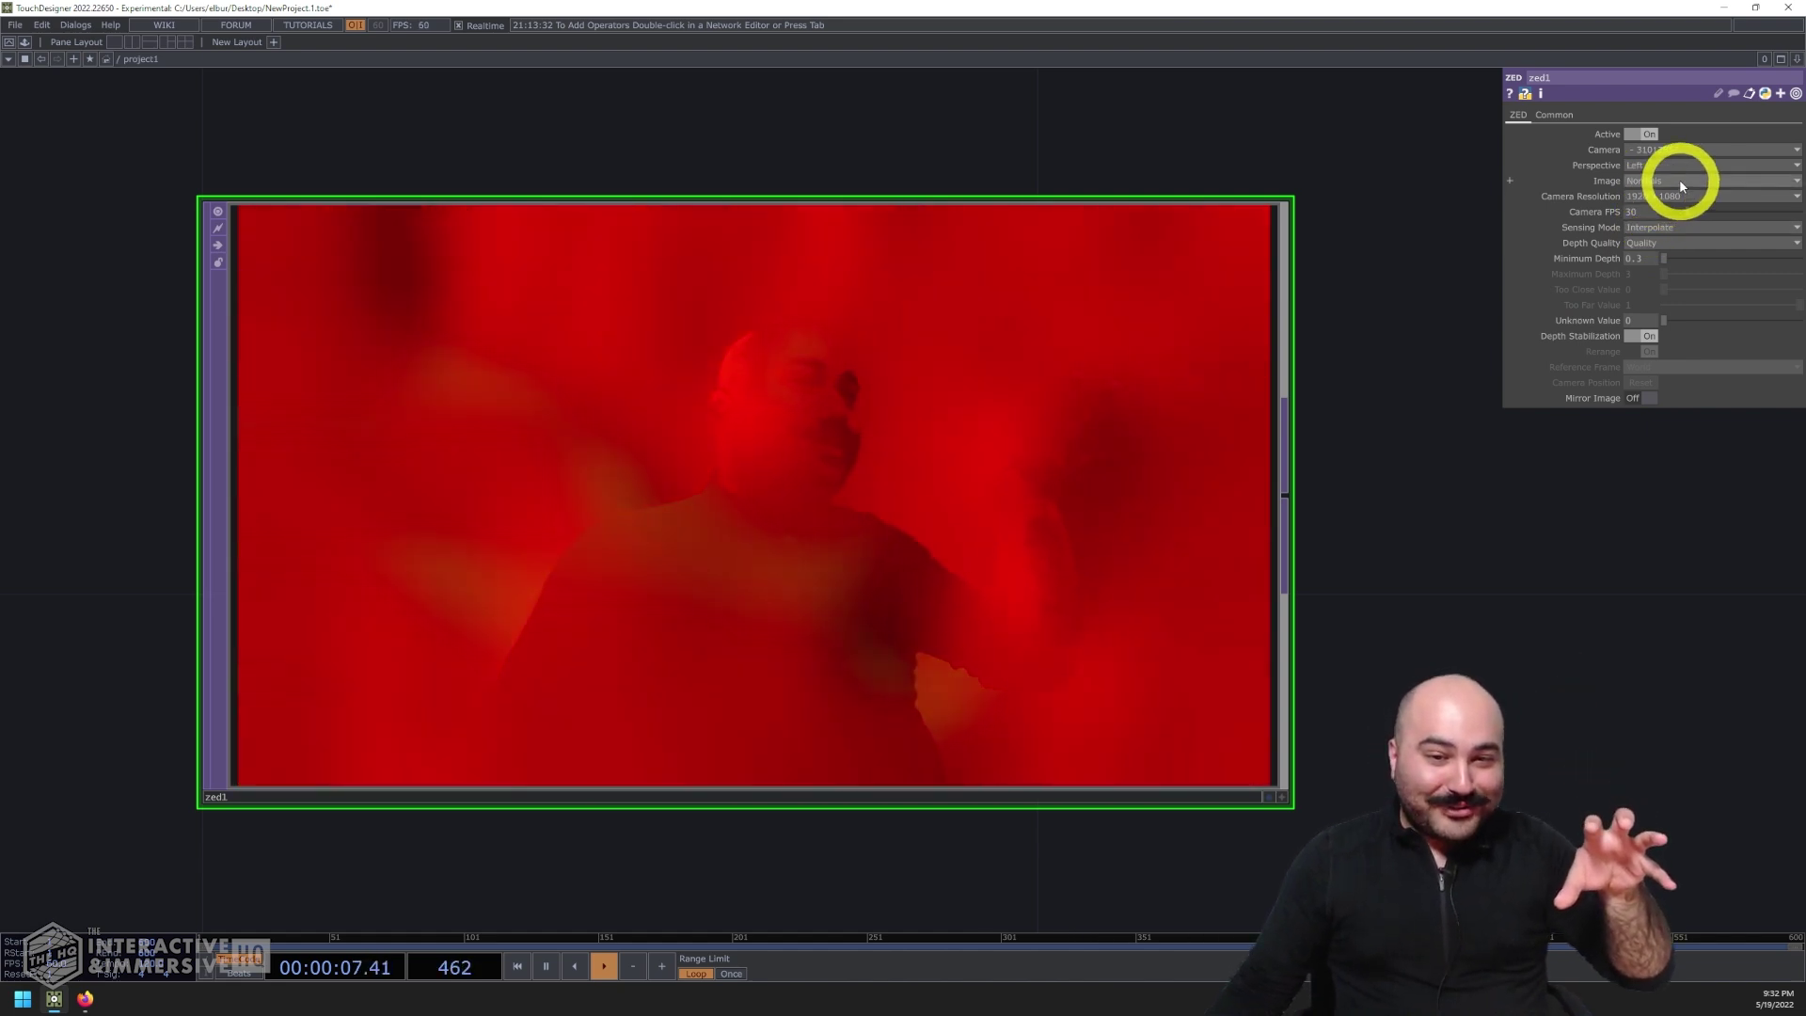
Select the zed2 CHOP and examine its camera translation and rotation channels up close
click(1653, 188)
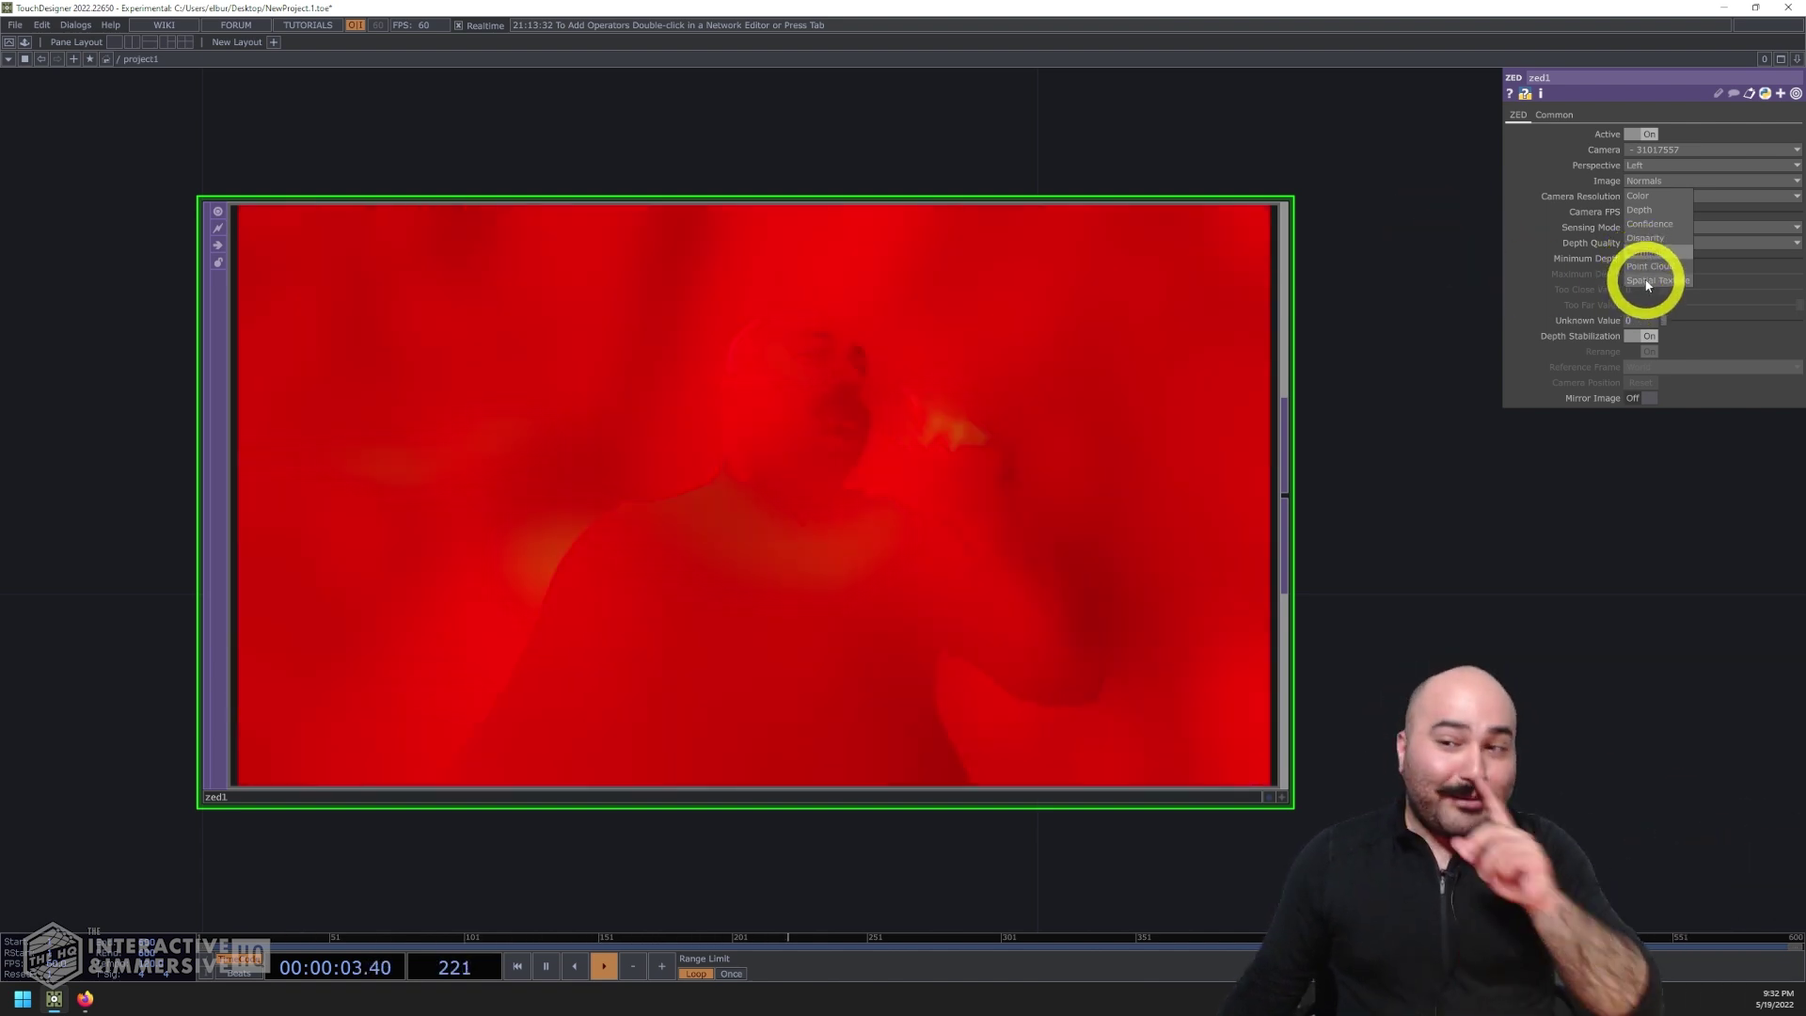
click(1440, 235)
drag(1439, 214, 1000, 677)
scroll(1431, 363, down, 5)
scroll(1076, 653, down, 3)
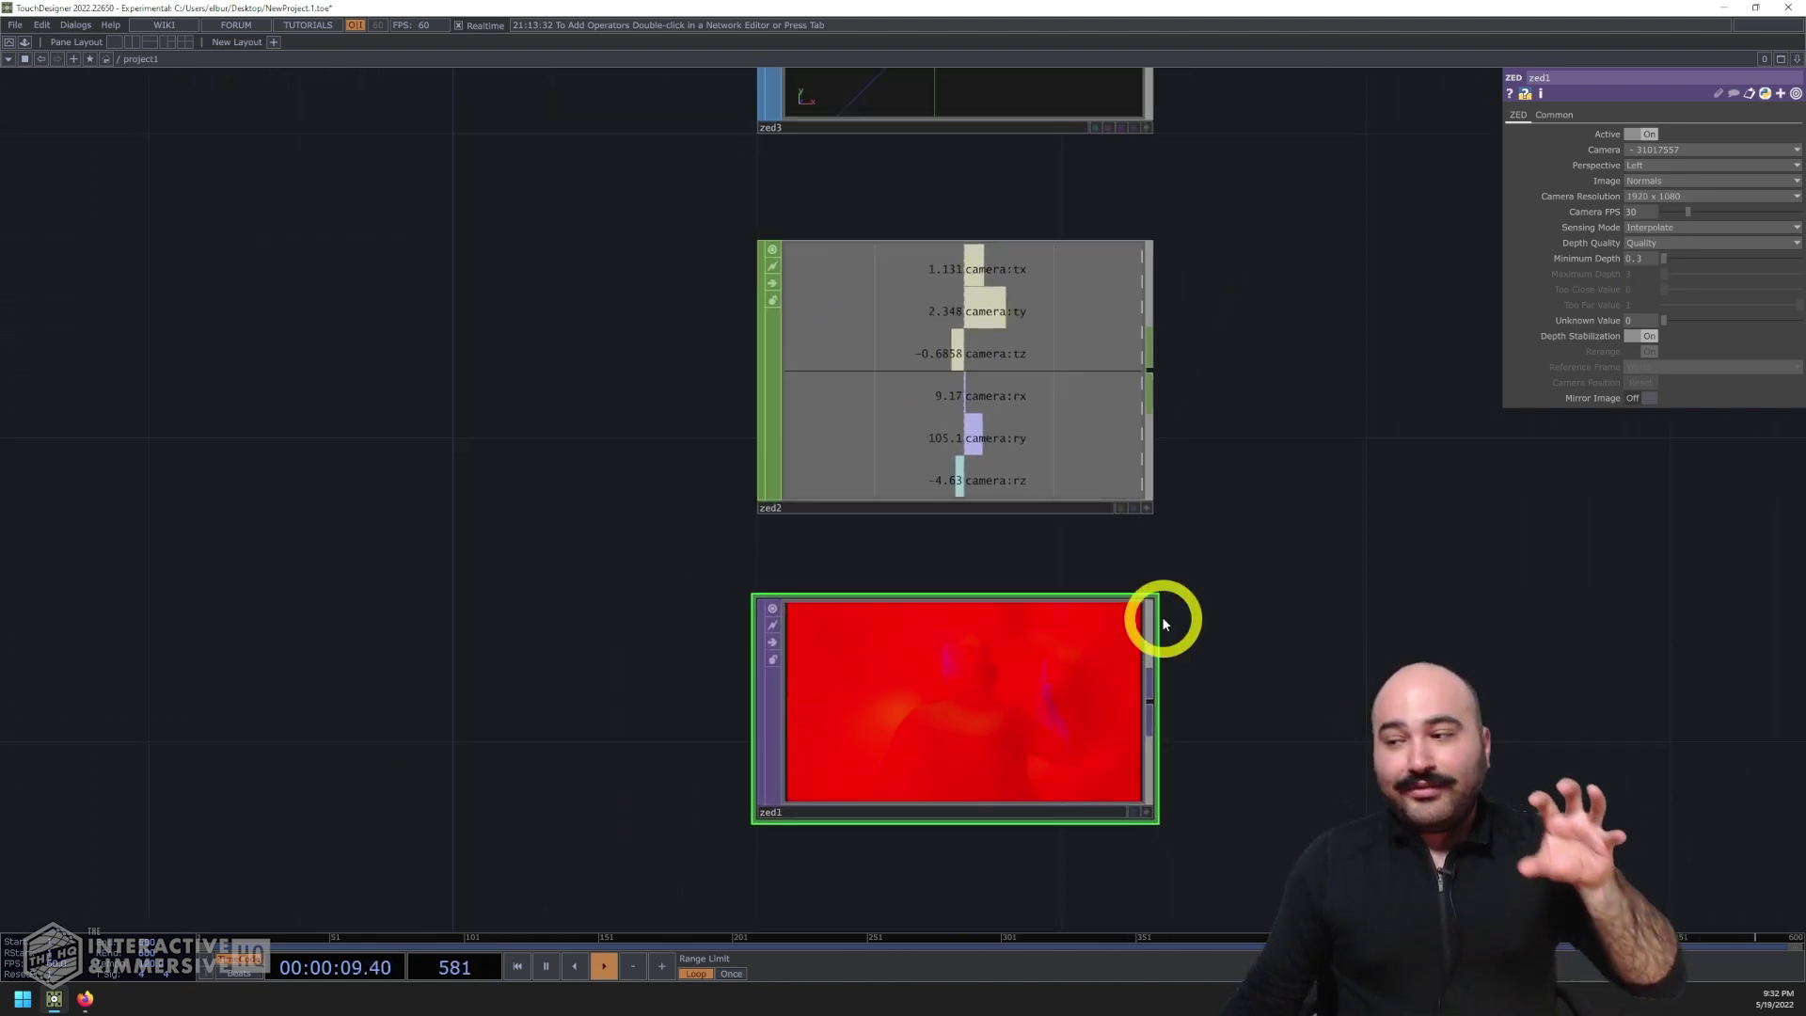
drag(1221, 536, 1260, 678)
click(1057, 549)
scroll(1057, 548, up, 3)
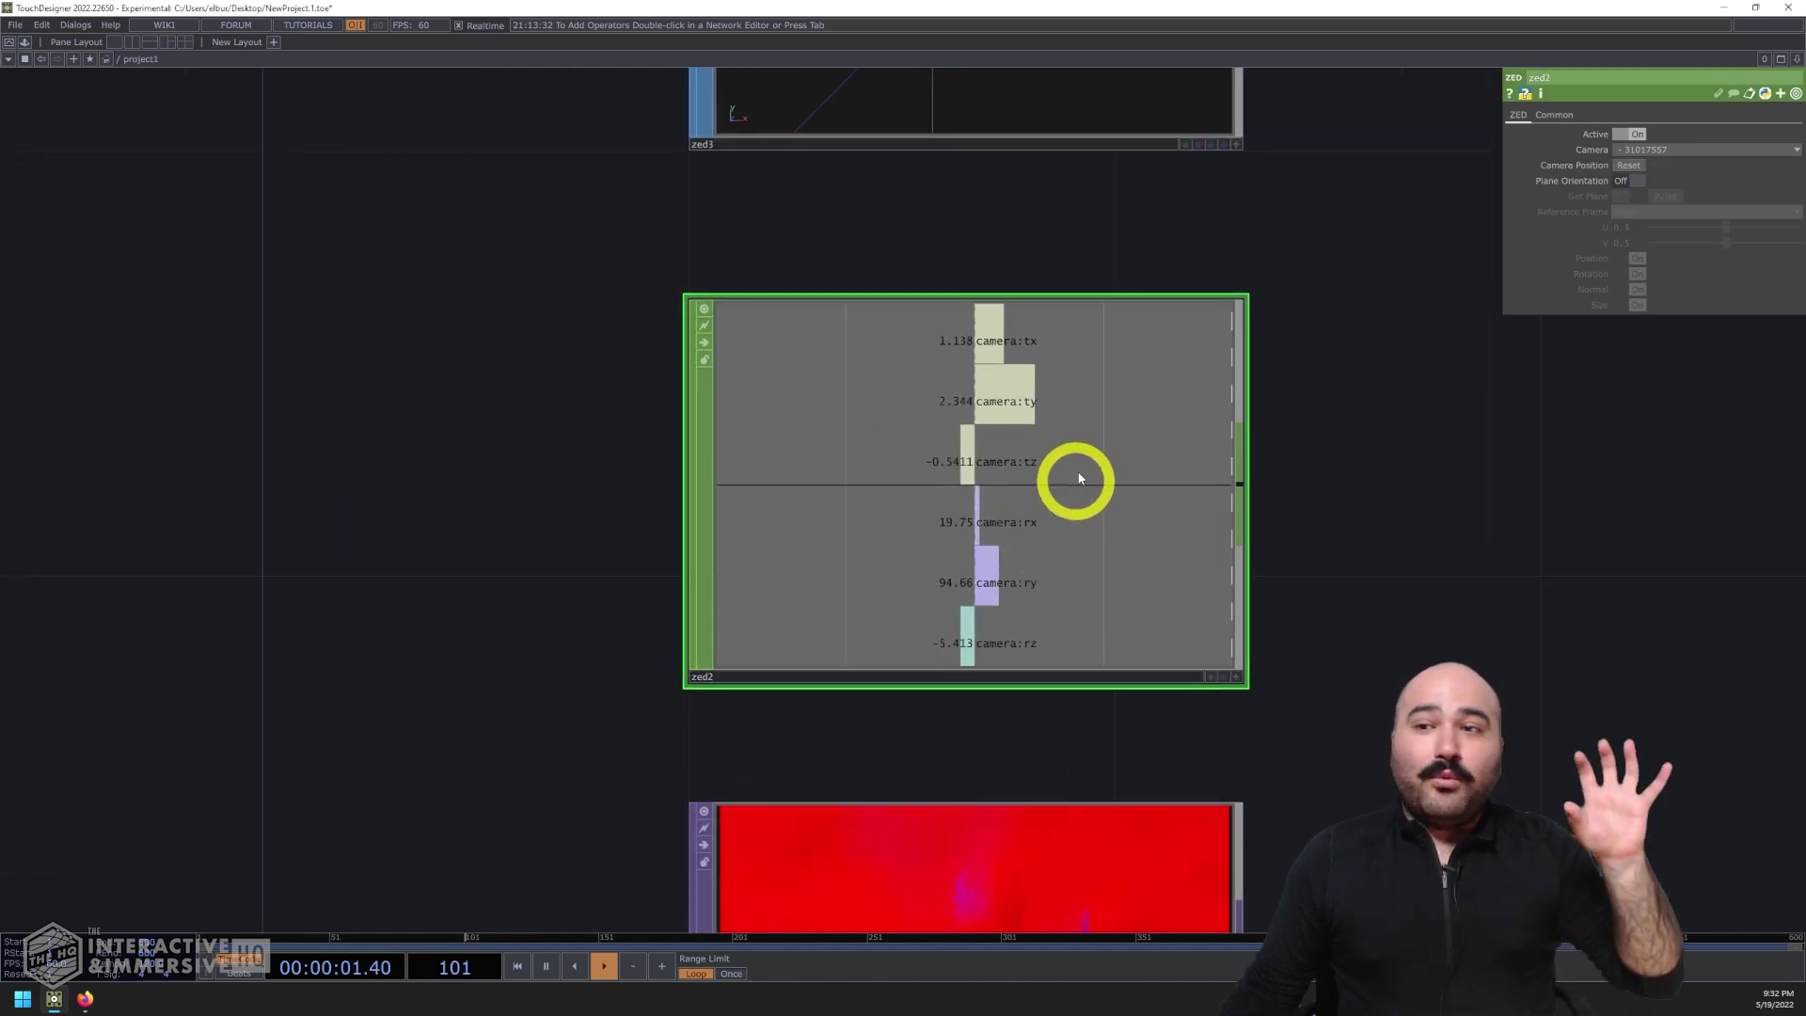
Turn on Plane Orientation on the zed2 CHOP to view the plane channels, and turn it off again
scroll(1099, 396, up, 2)
scroll(1097, 391, down, 2)
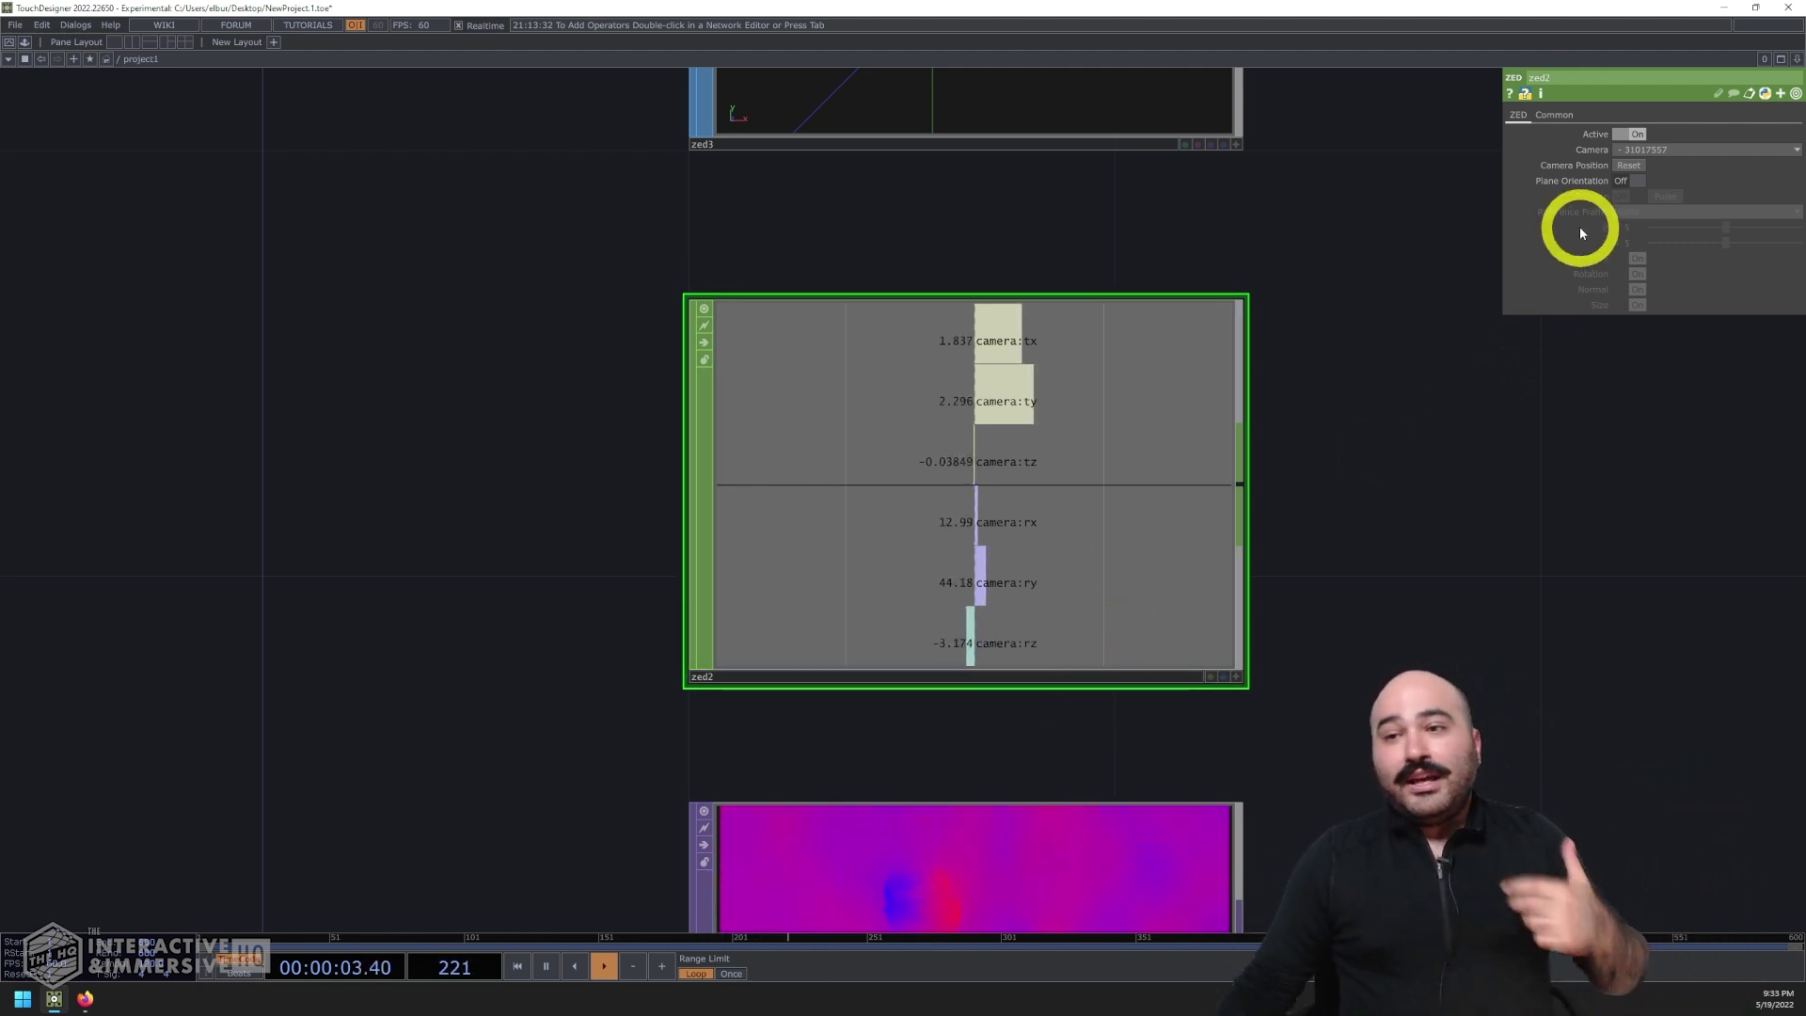
click(1635, 179)
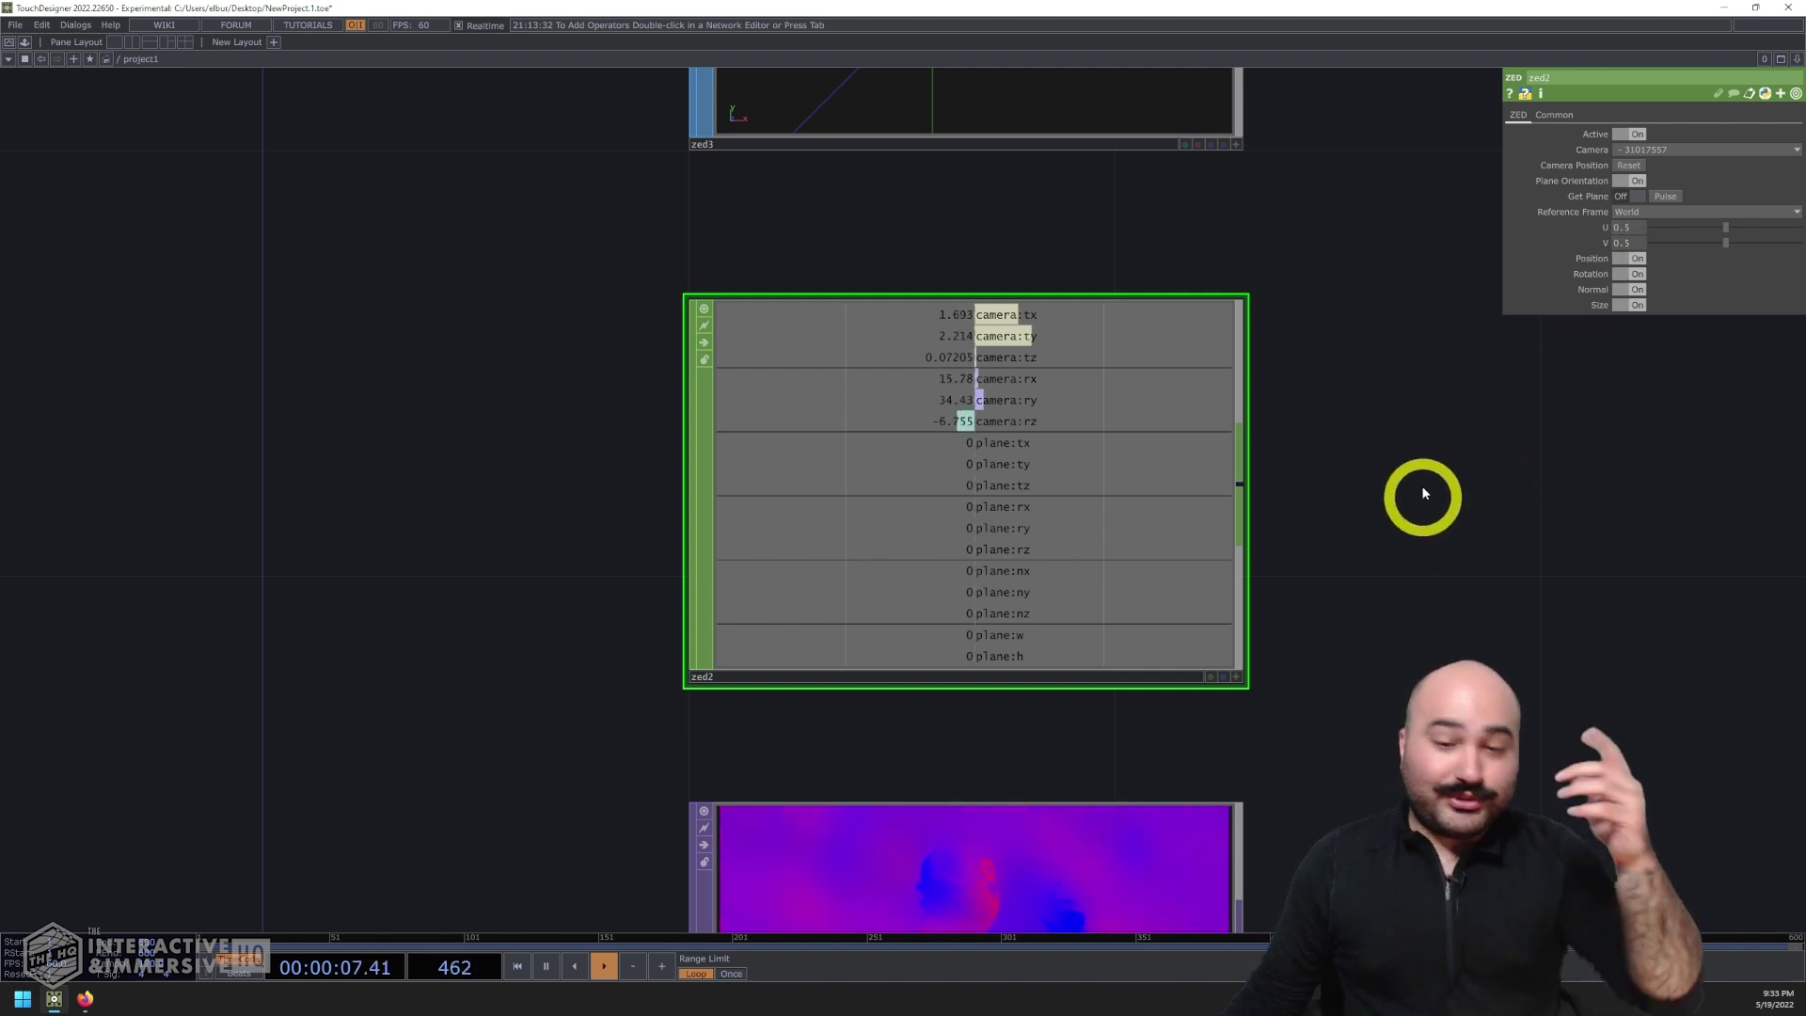
click(1635, 180)
Select the zed3 SOP and frame it together with the zed2 CHOP to review its parameters
drag(1280, 461, 1311, 658)
scroll(1311, 649, down, 2)
click(1145, 516)
key(h)
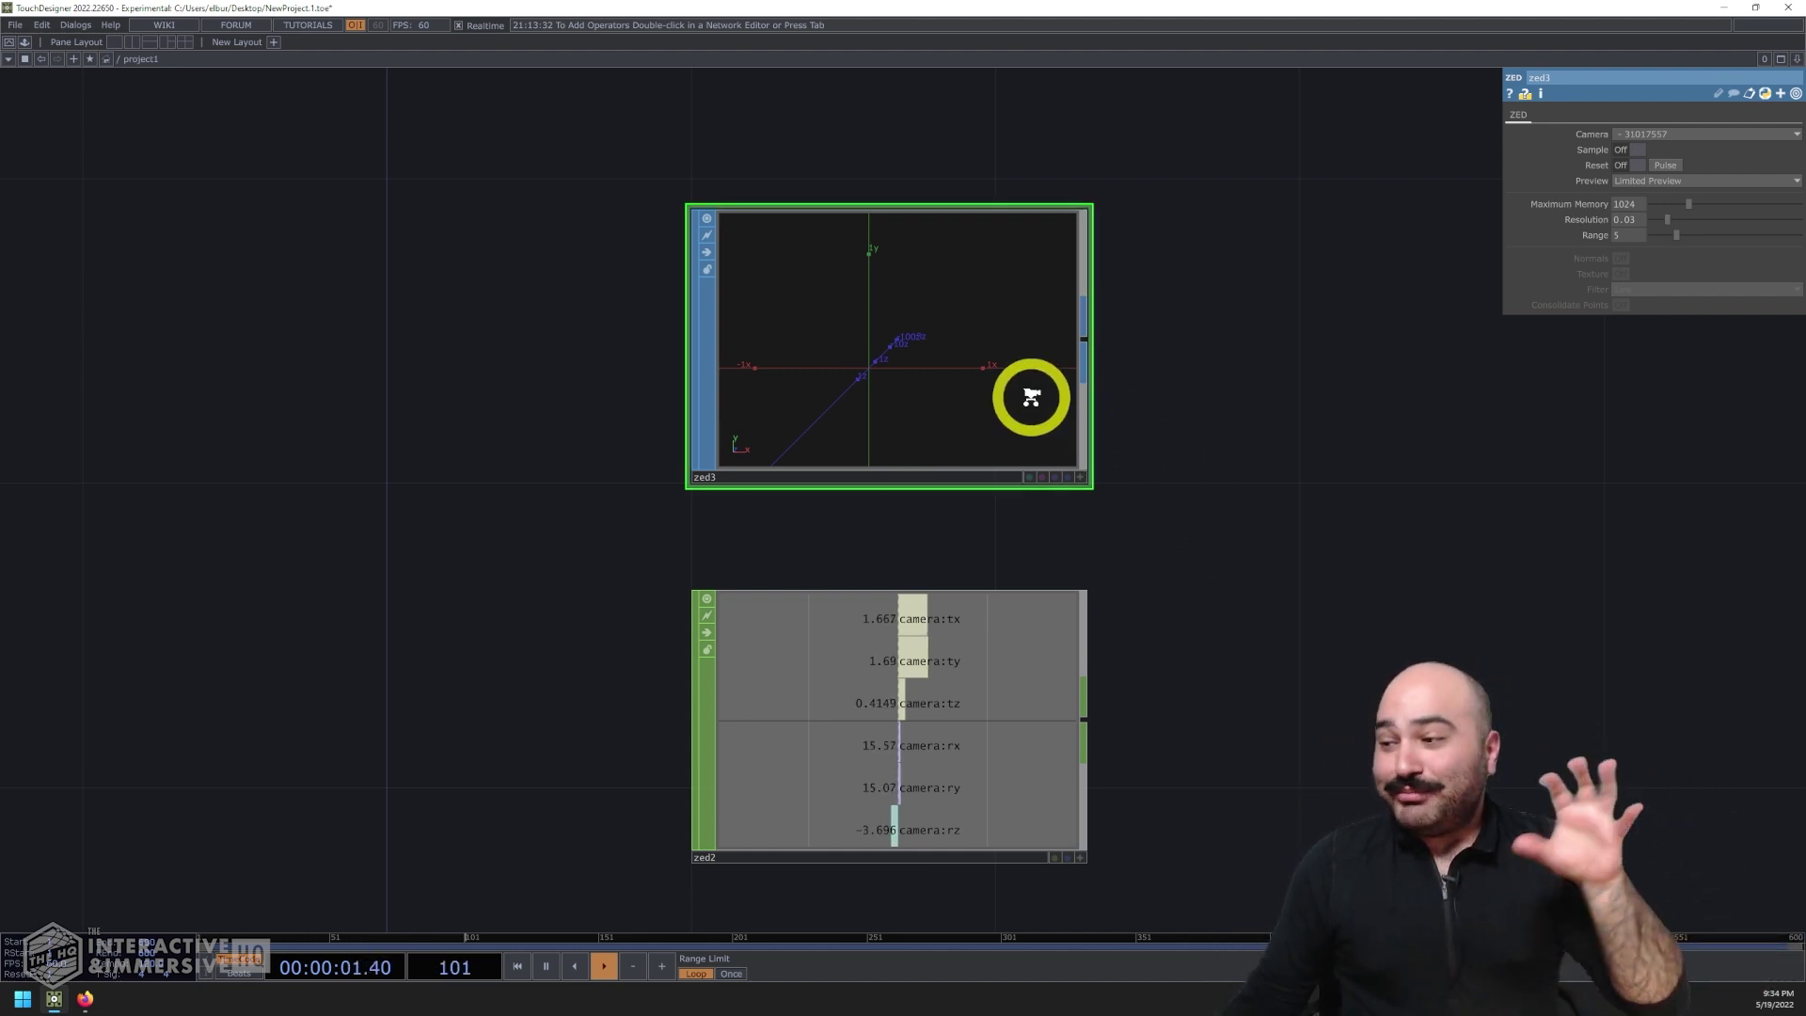
scroll(1030, 395, down, 2)
scroll(1092, 360, up, 2)
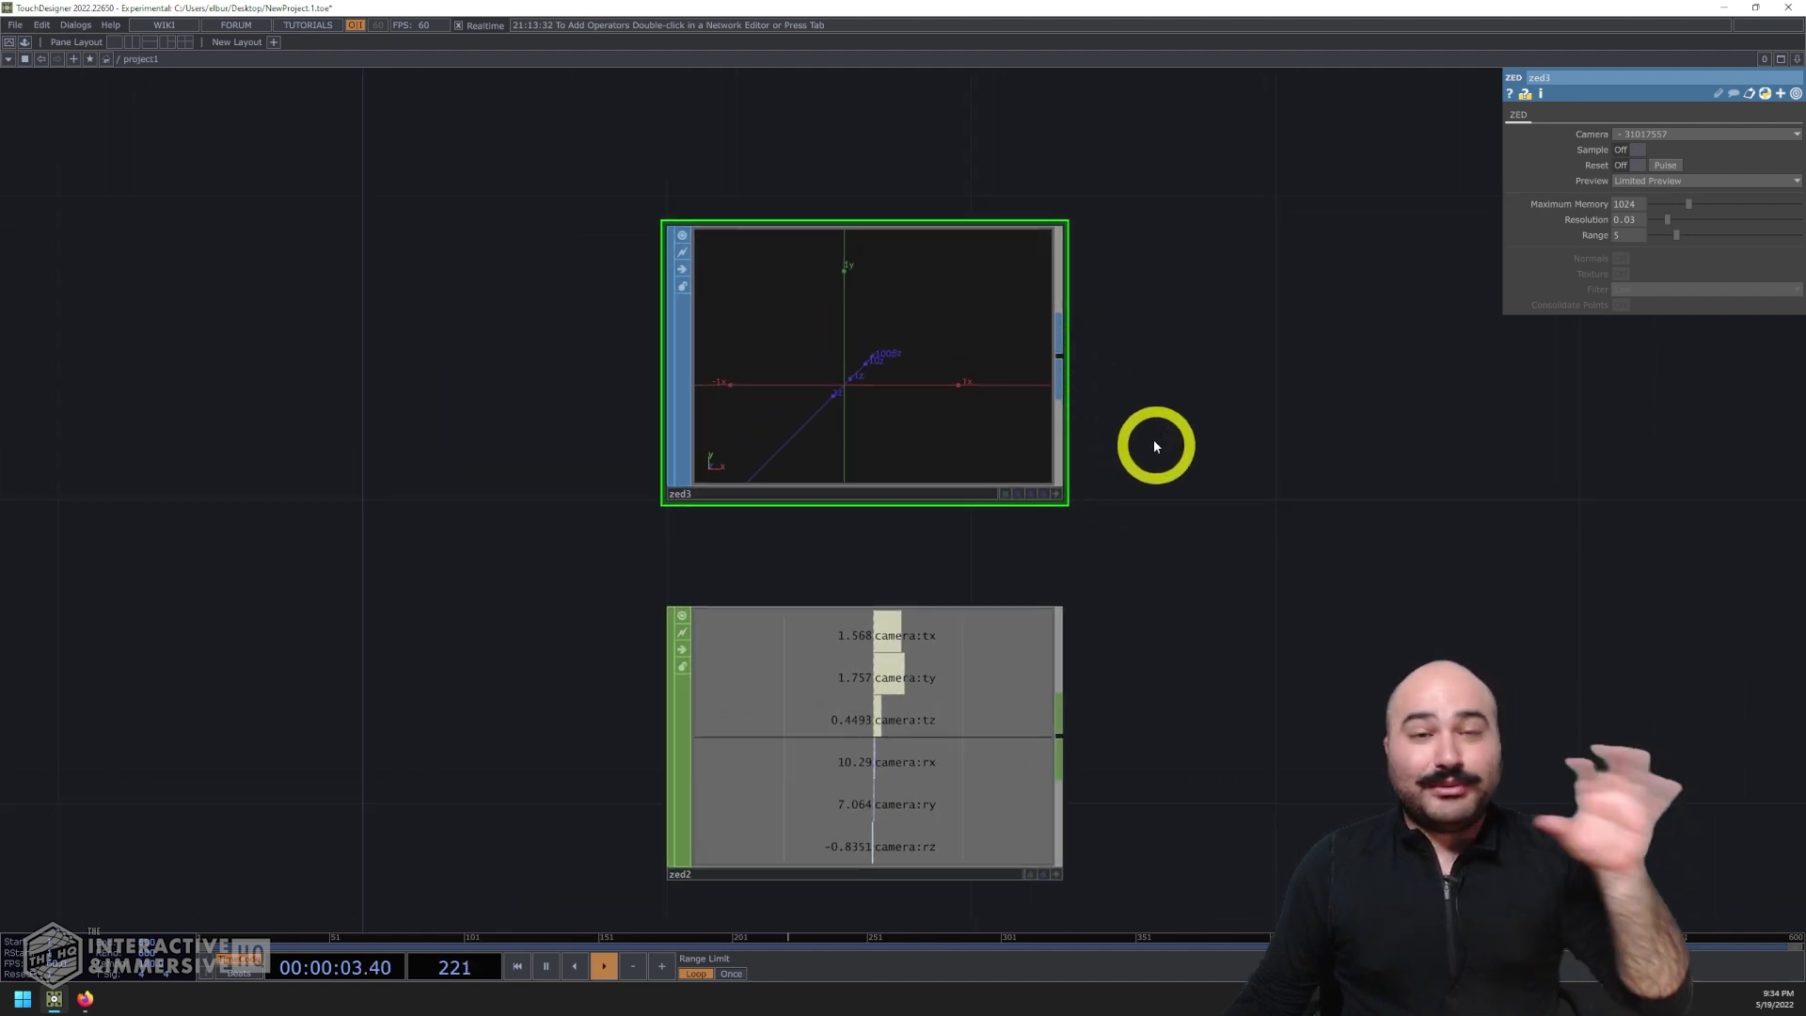
Switch the zed1 TOP's image type to Spatial Texture
drag(1170, 615, 1182, 400)
scroll(1169, 584, down, 1)
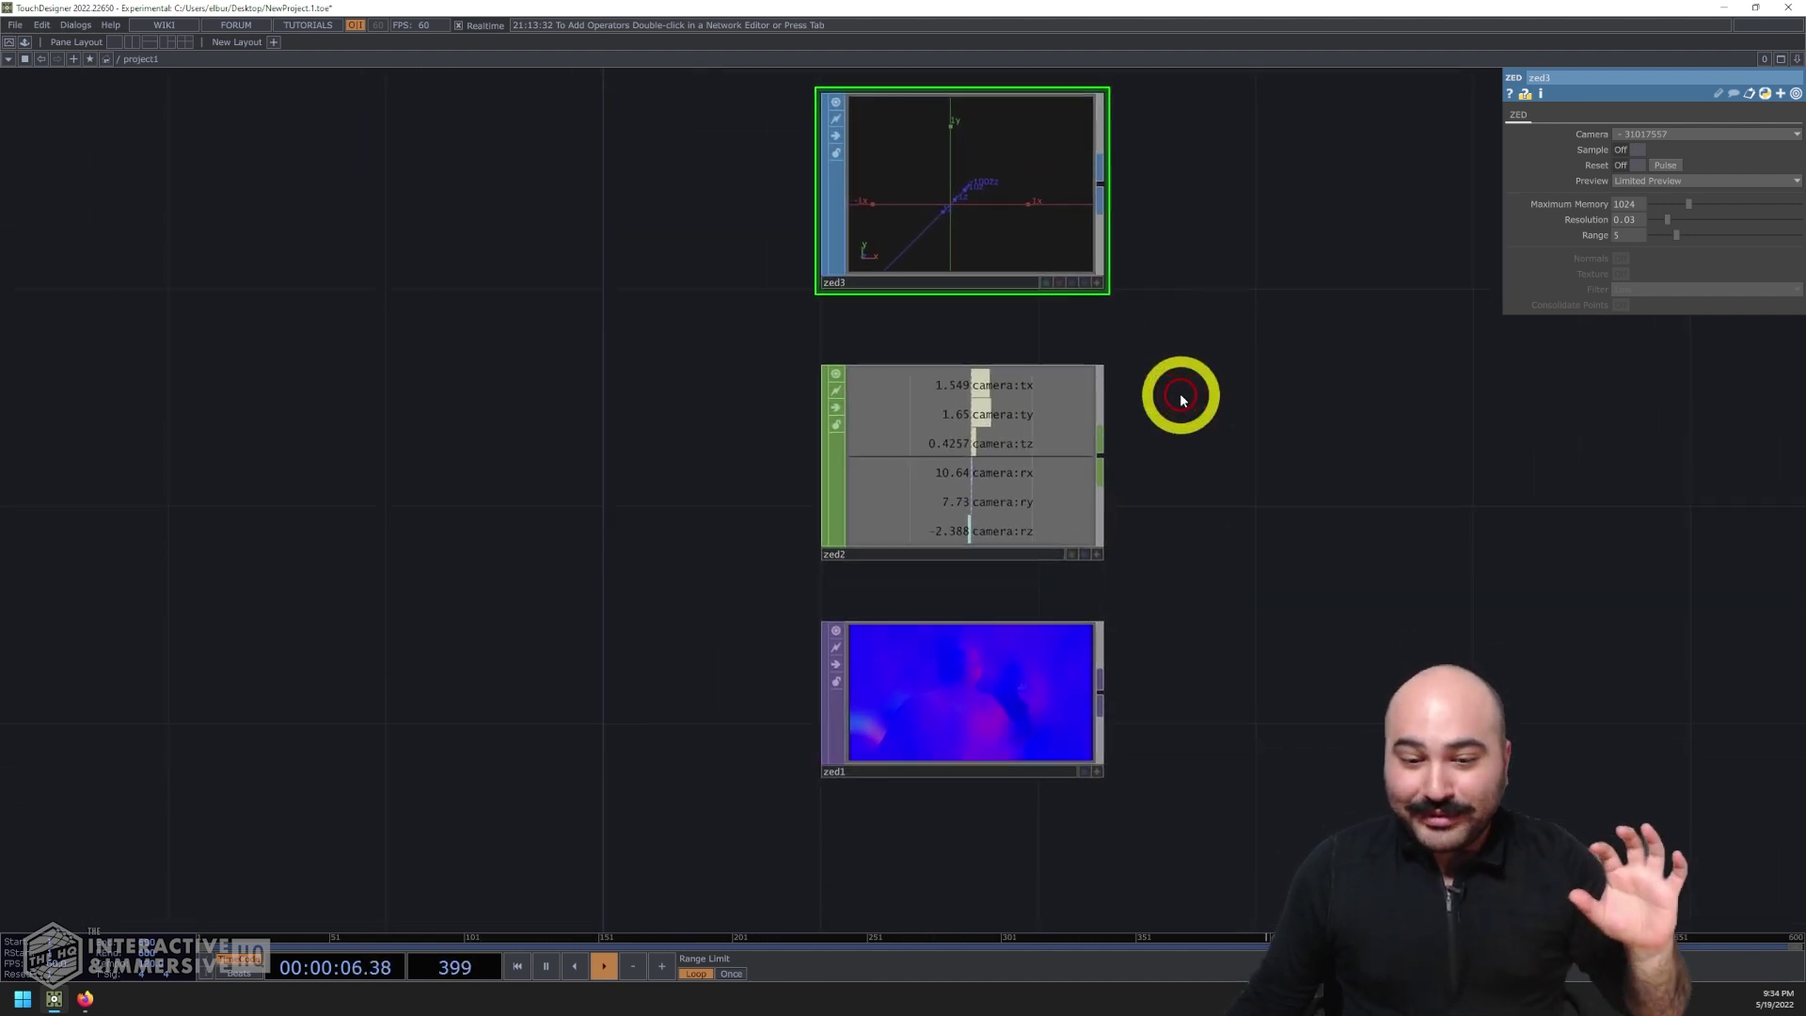
scroll(968, 767, up, 3)
click(959, 677)
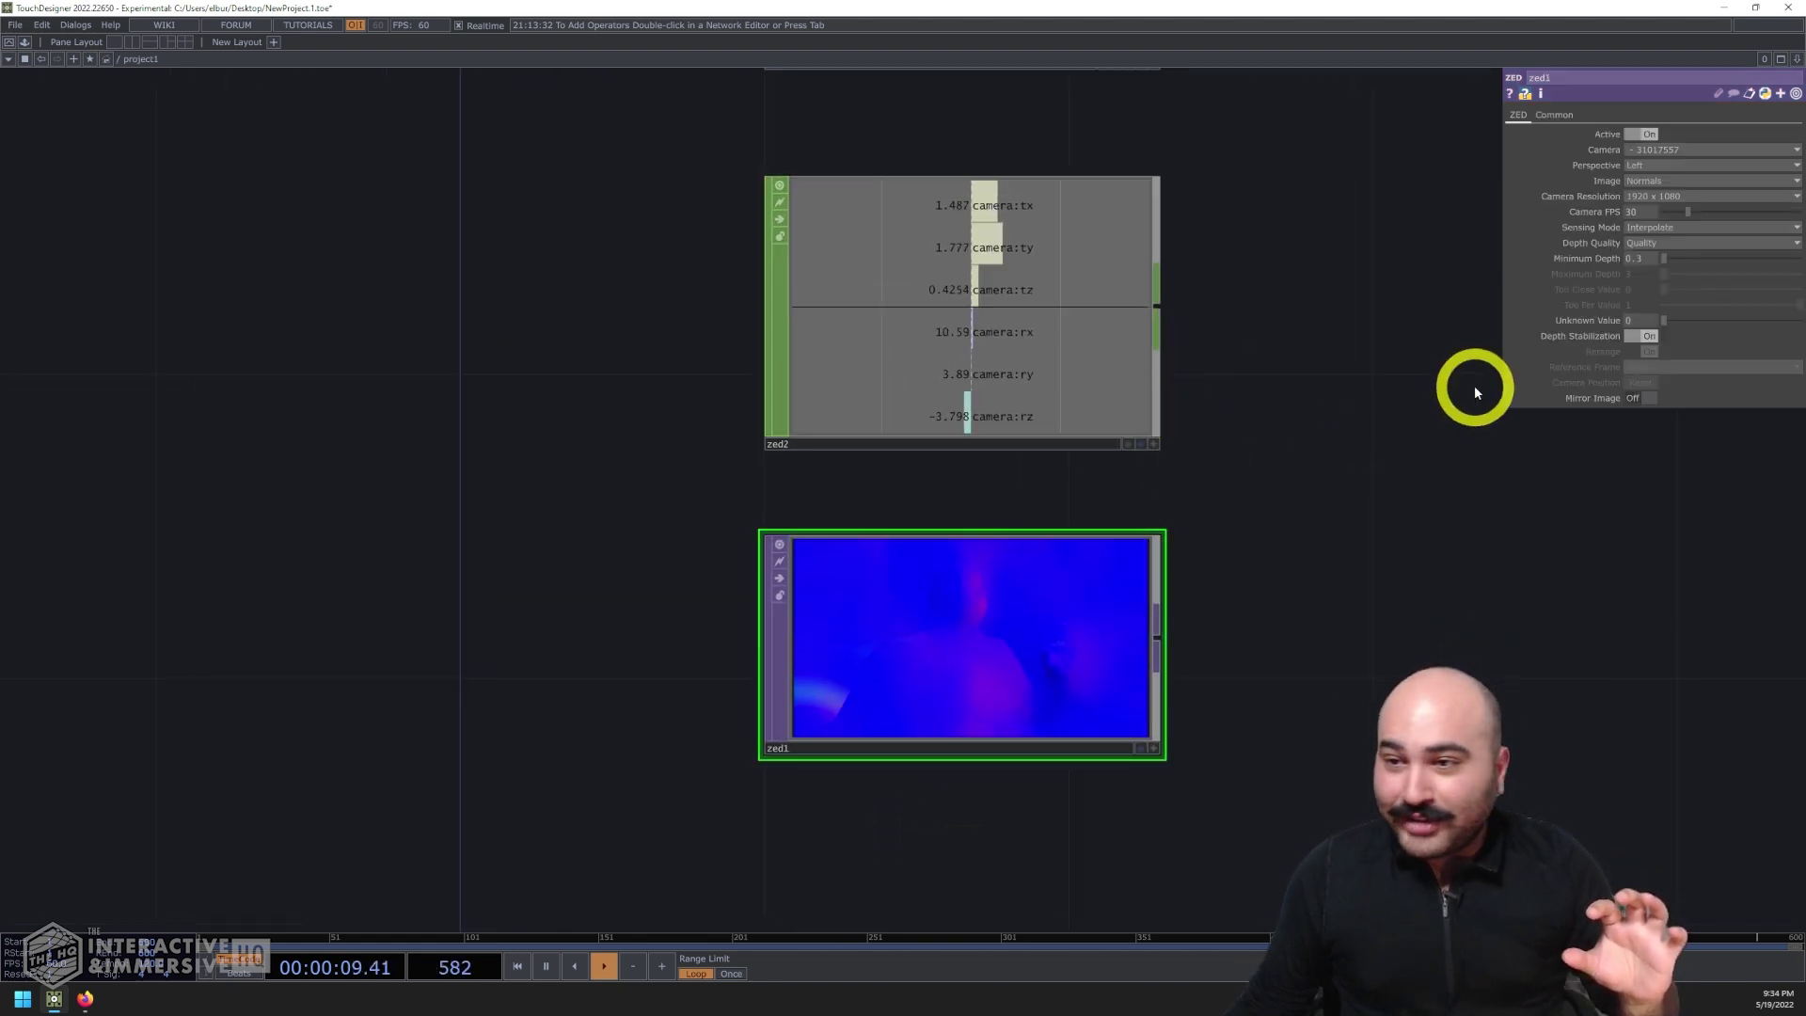
click(1646, 180)
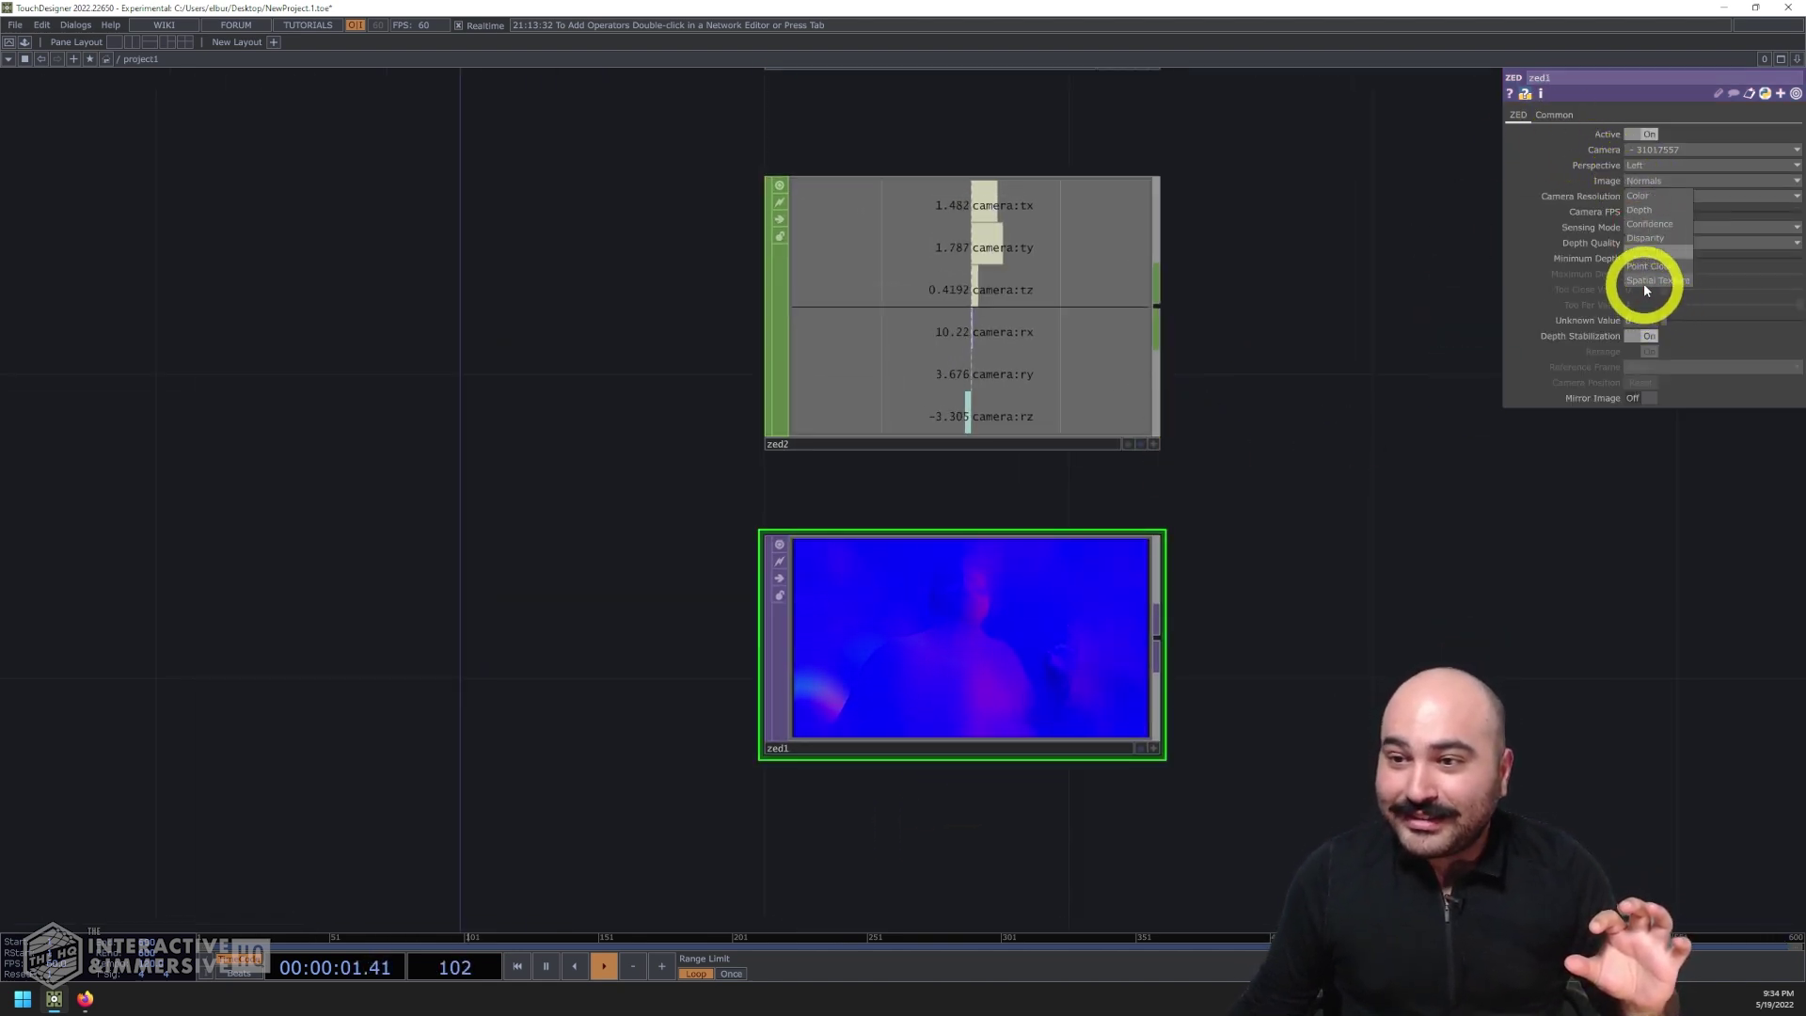
click(1646, 281)
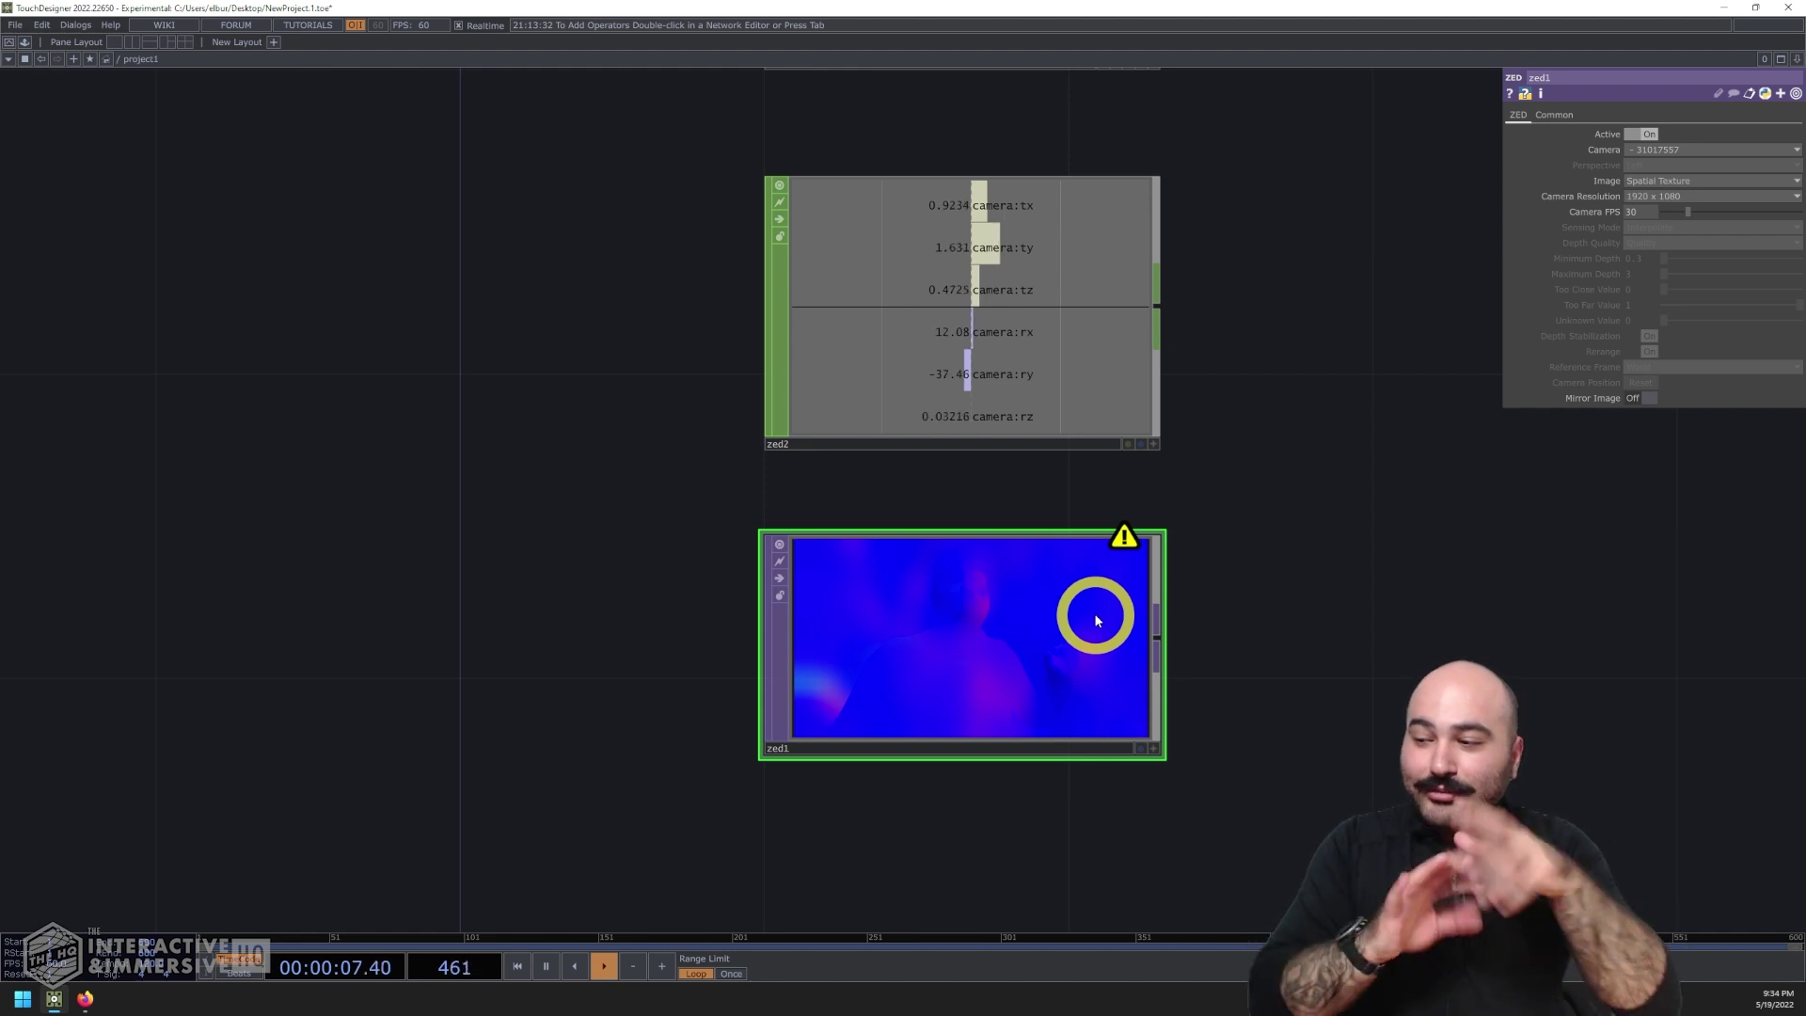
Enable Sample on the zed3 SOP, together with Normals, Texture and Consolidate Points
scroll(1097, 621, down, 3)
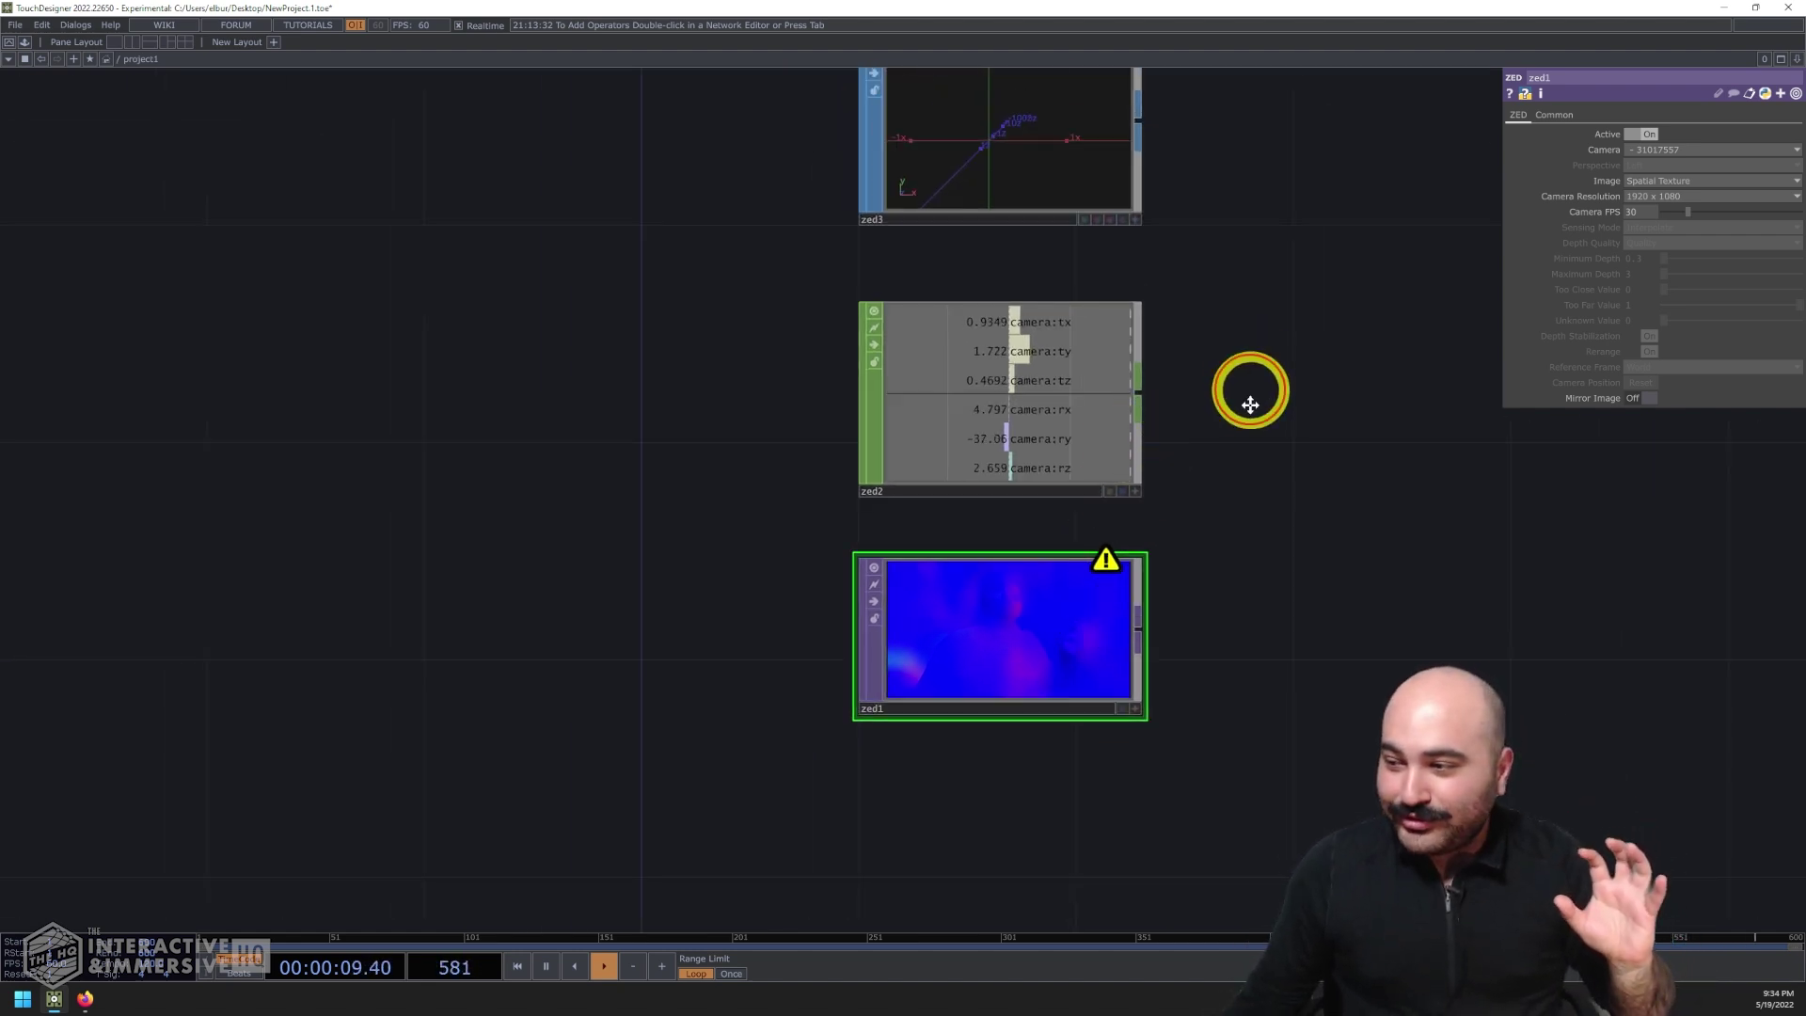
drag(1250, 375, 1251, 481)
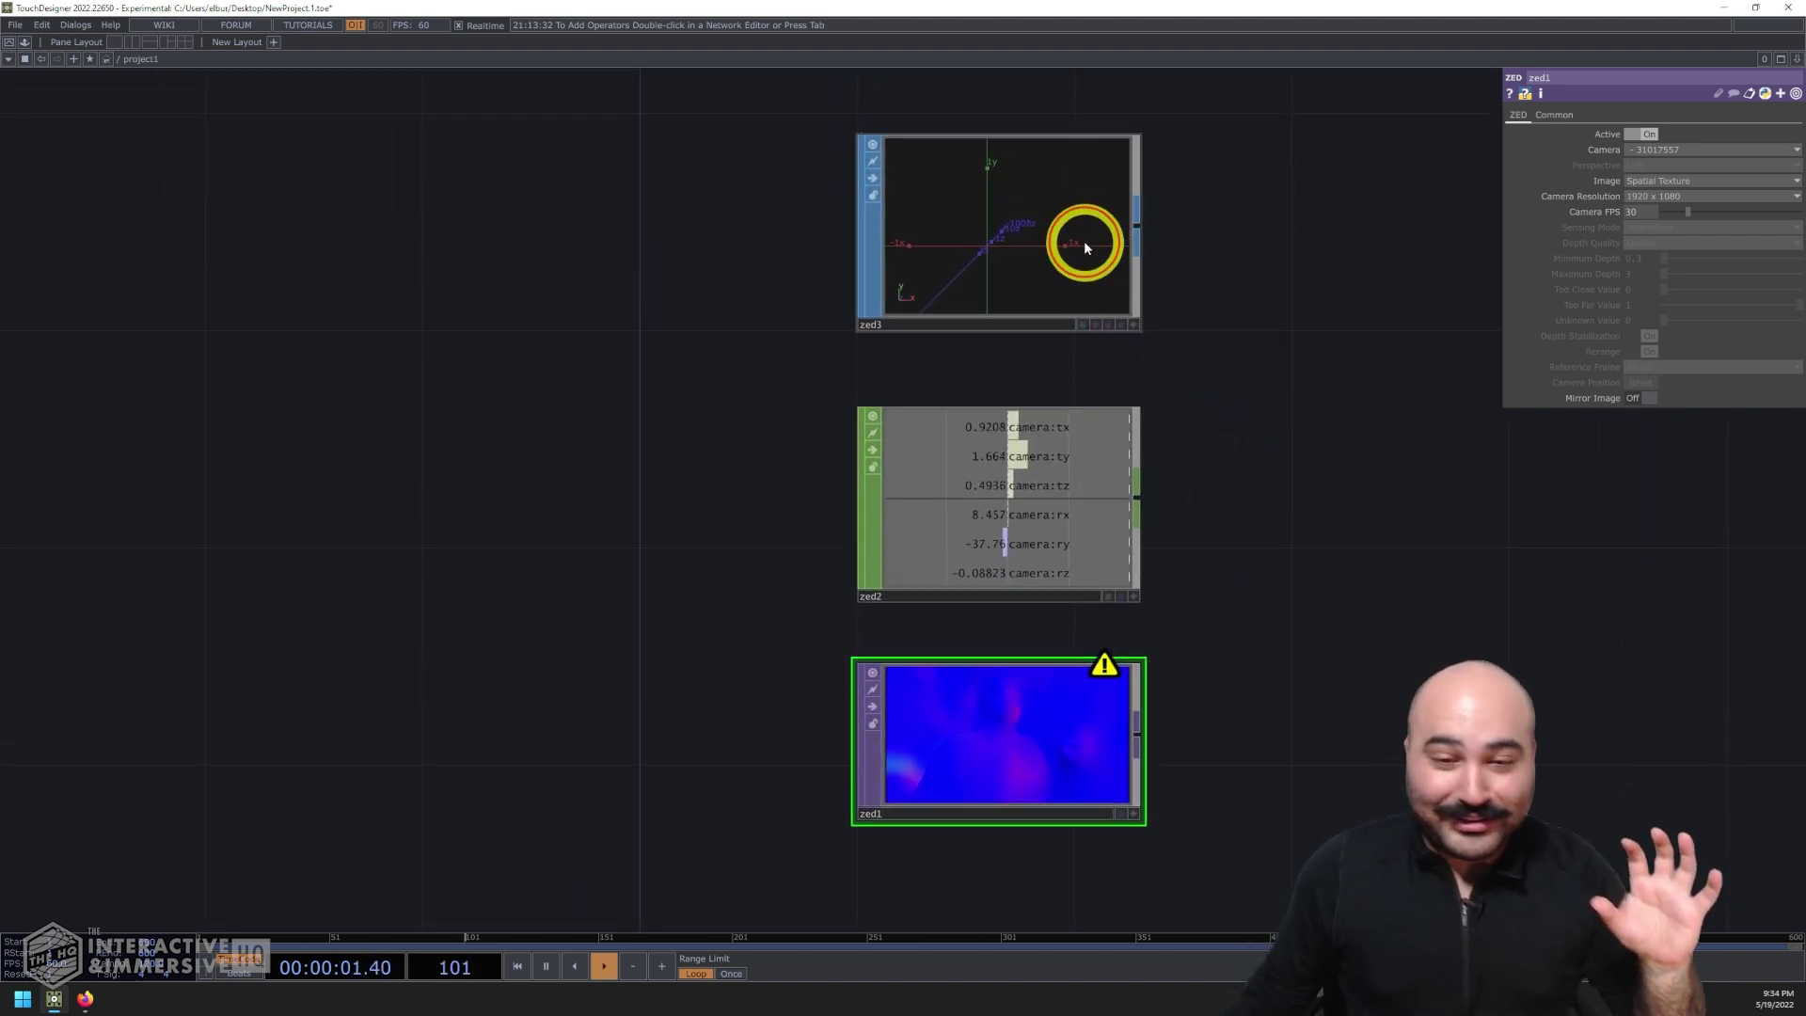
click(1086, 246)
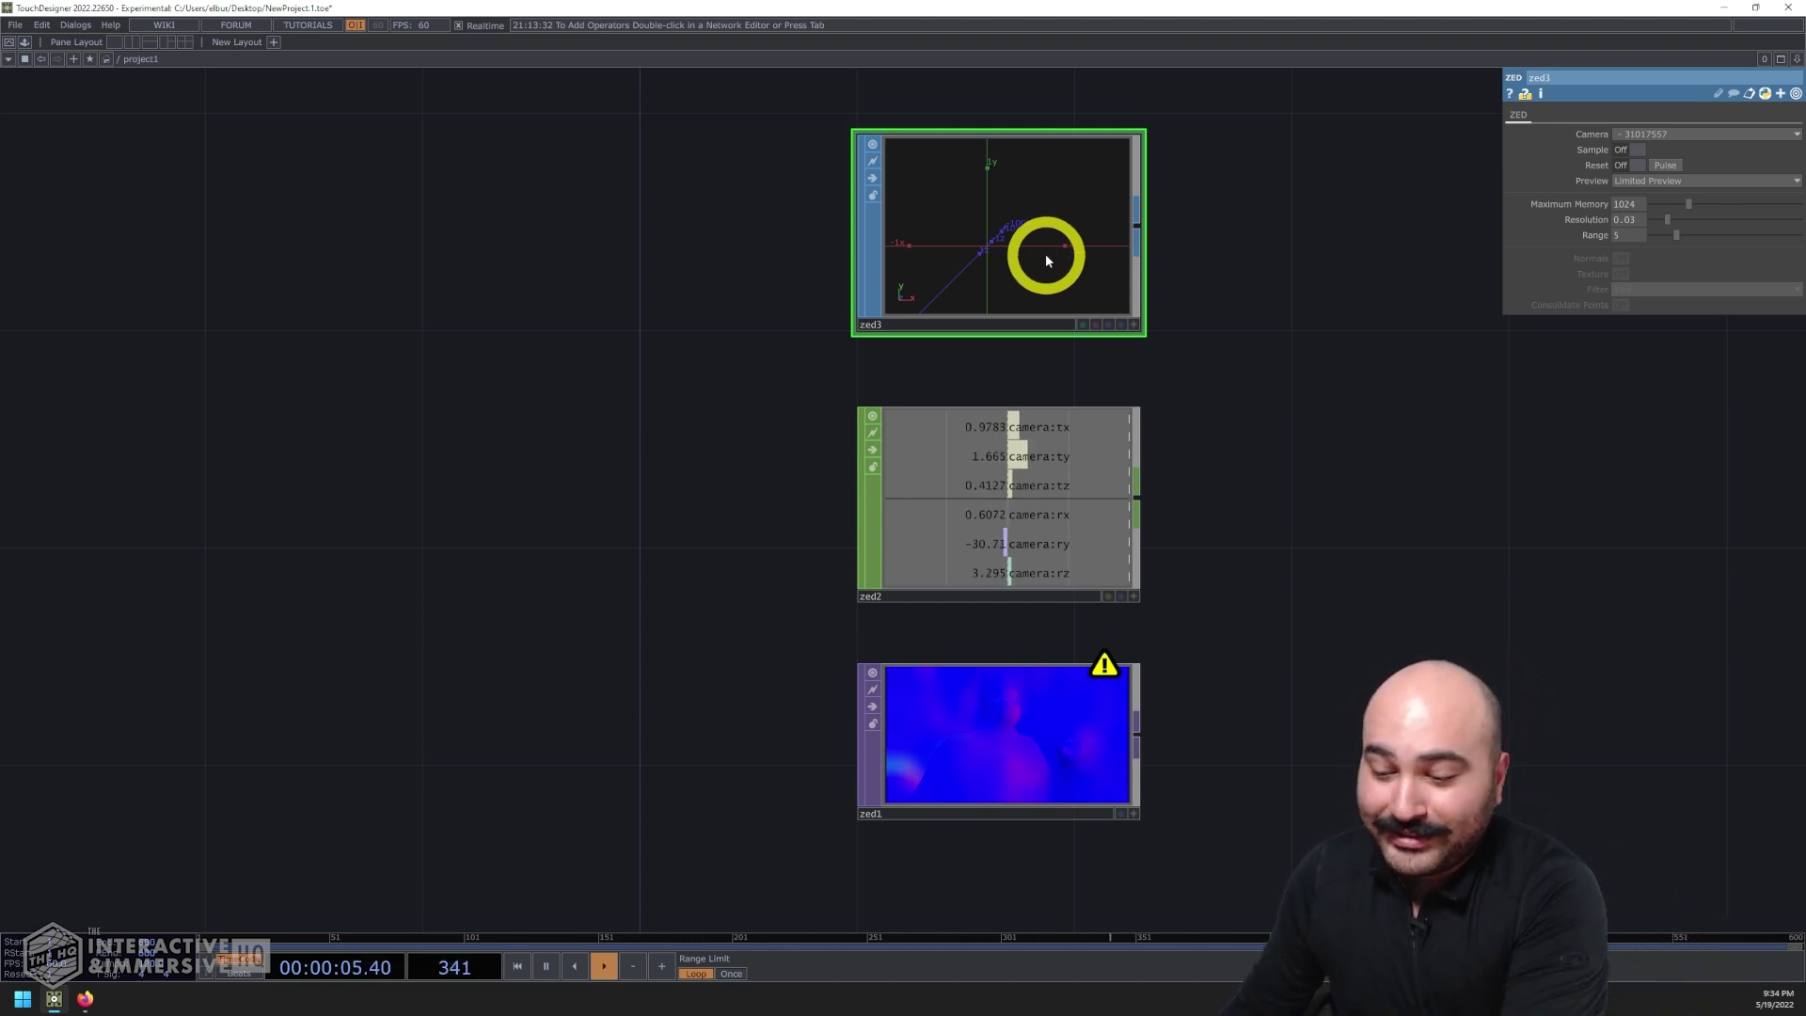
click(1047, 257)
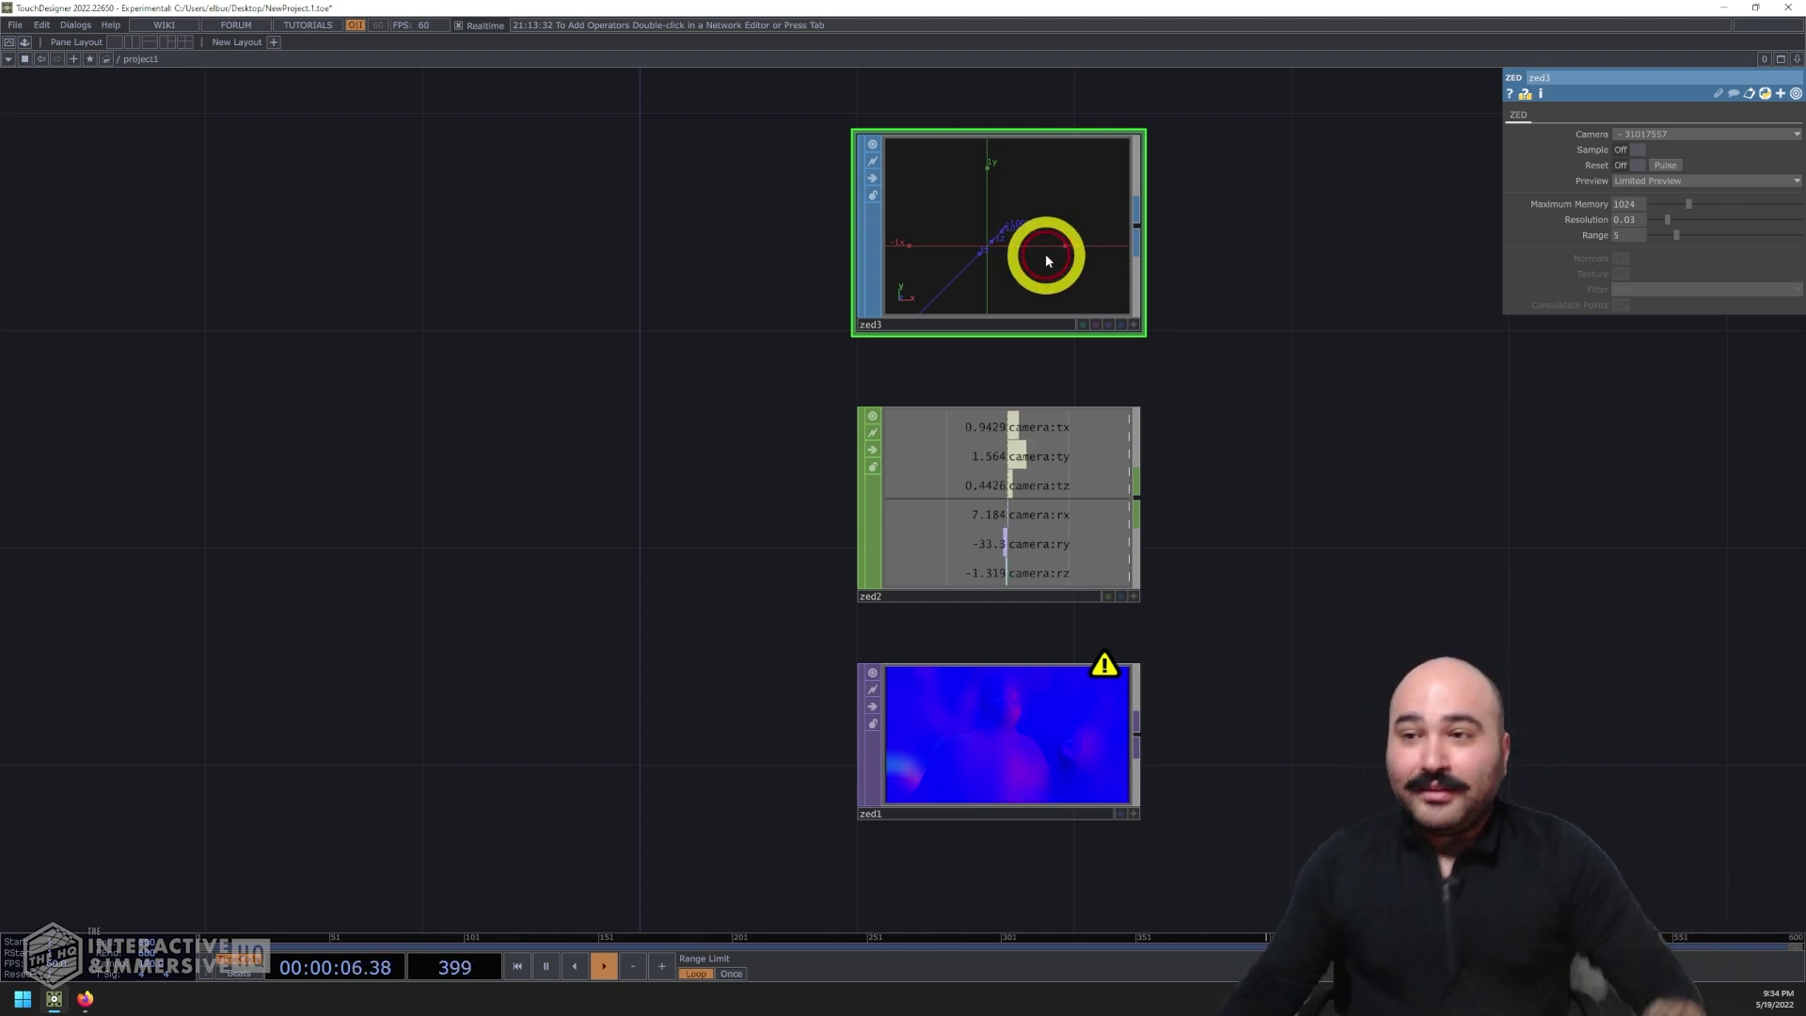
click(1624, 151)
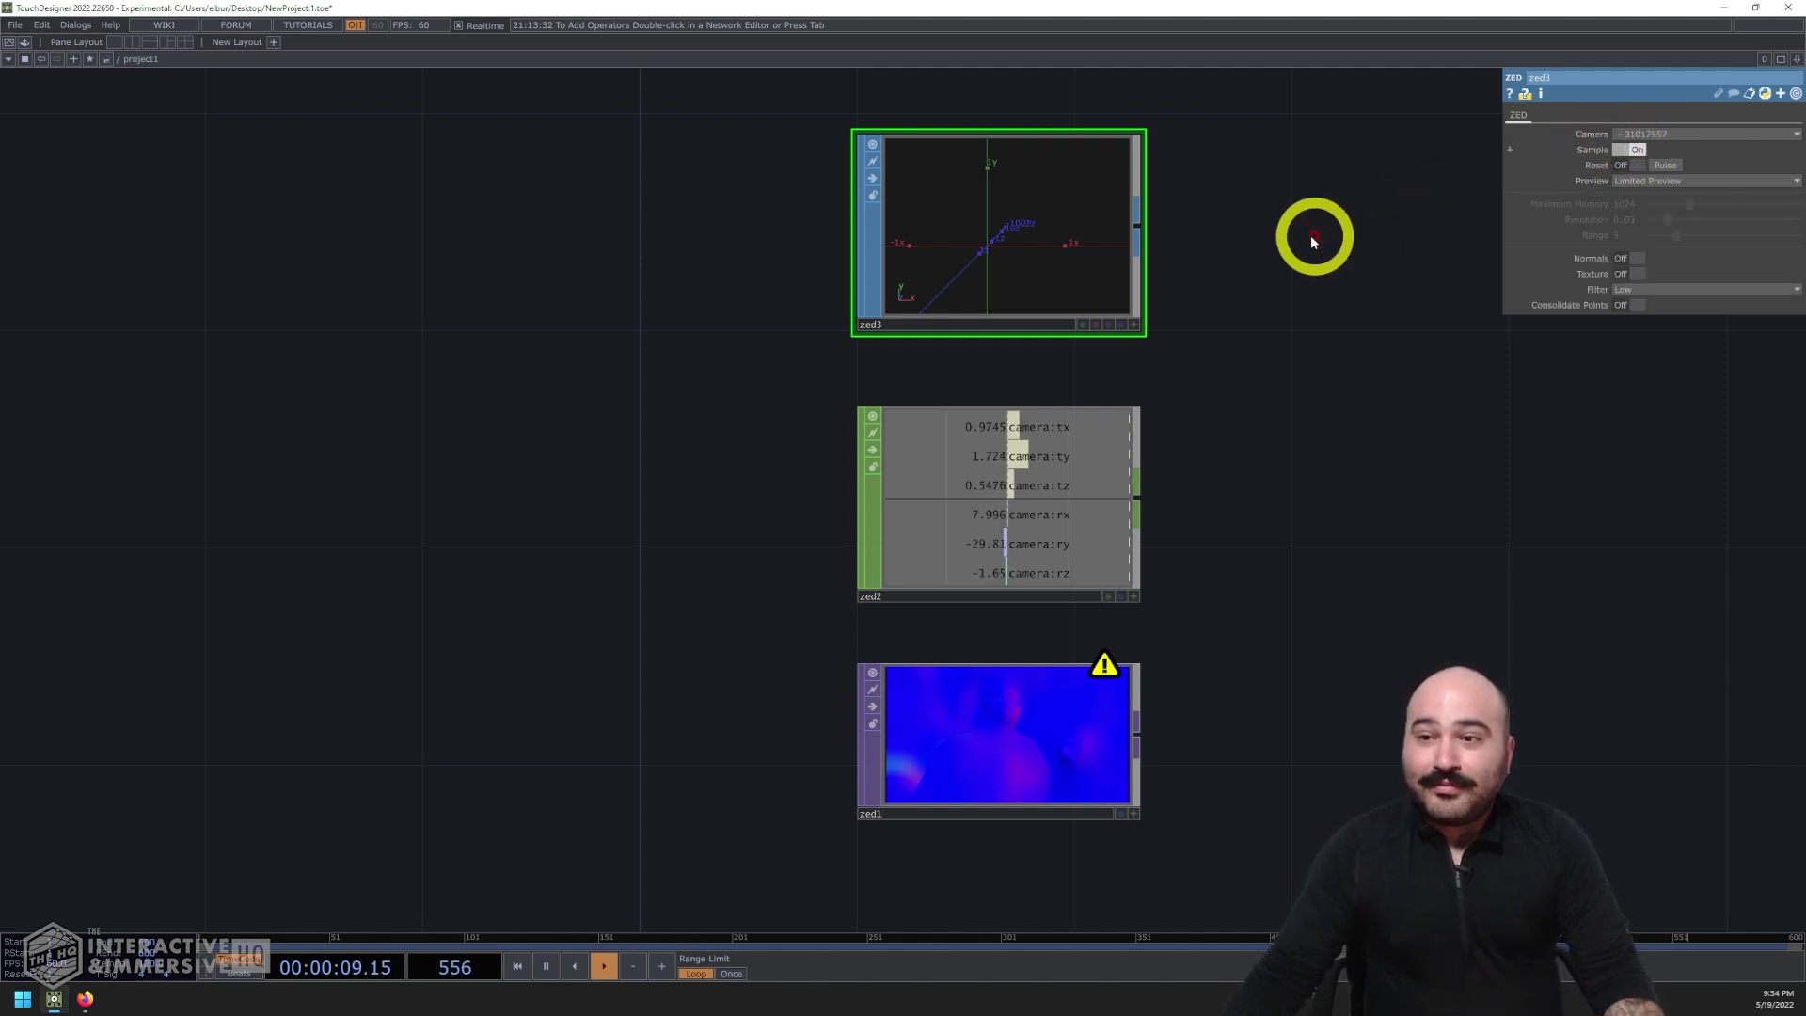
click(1625, 258)
click(1625, 273)
click(1622, 306)
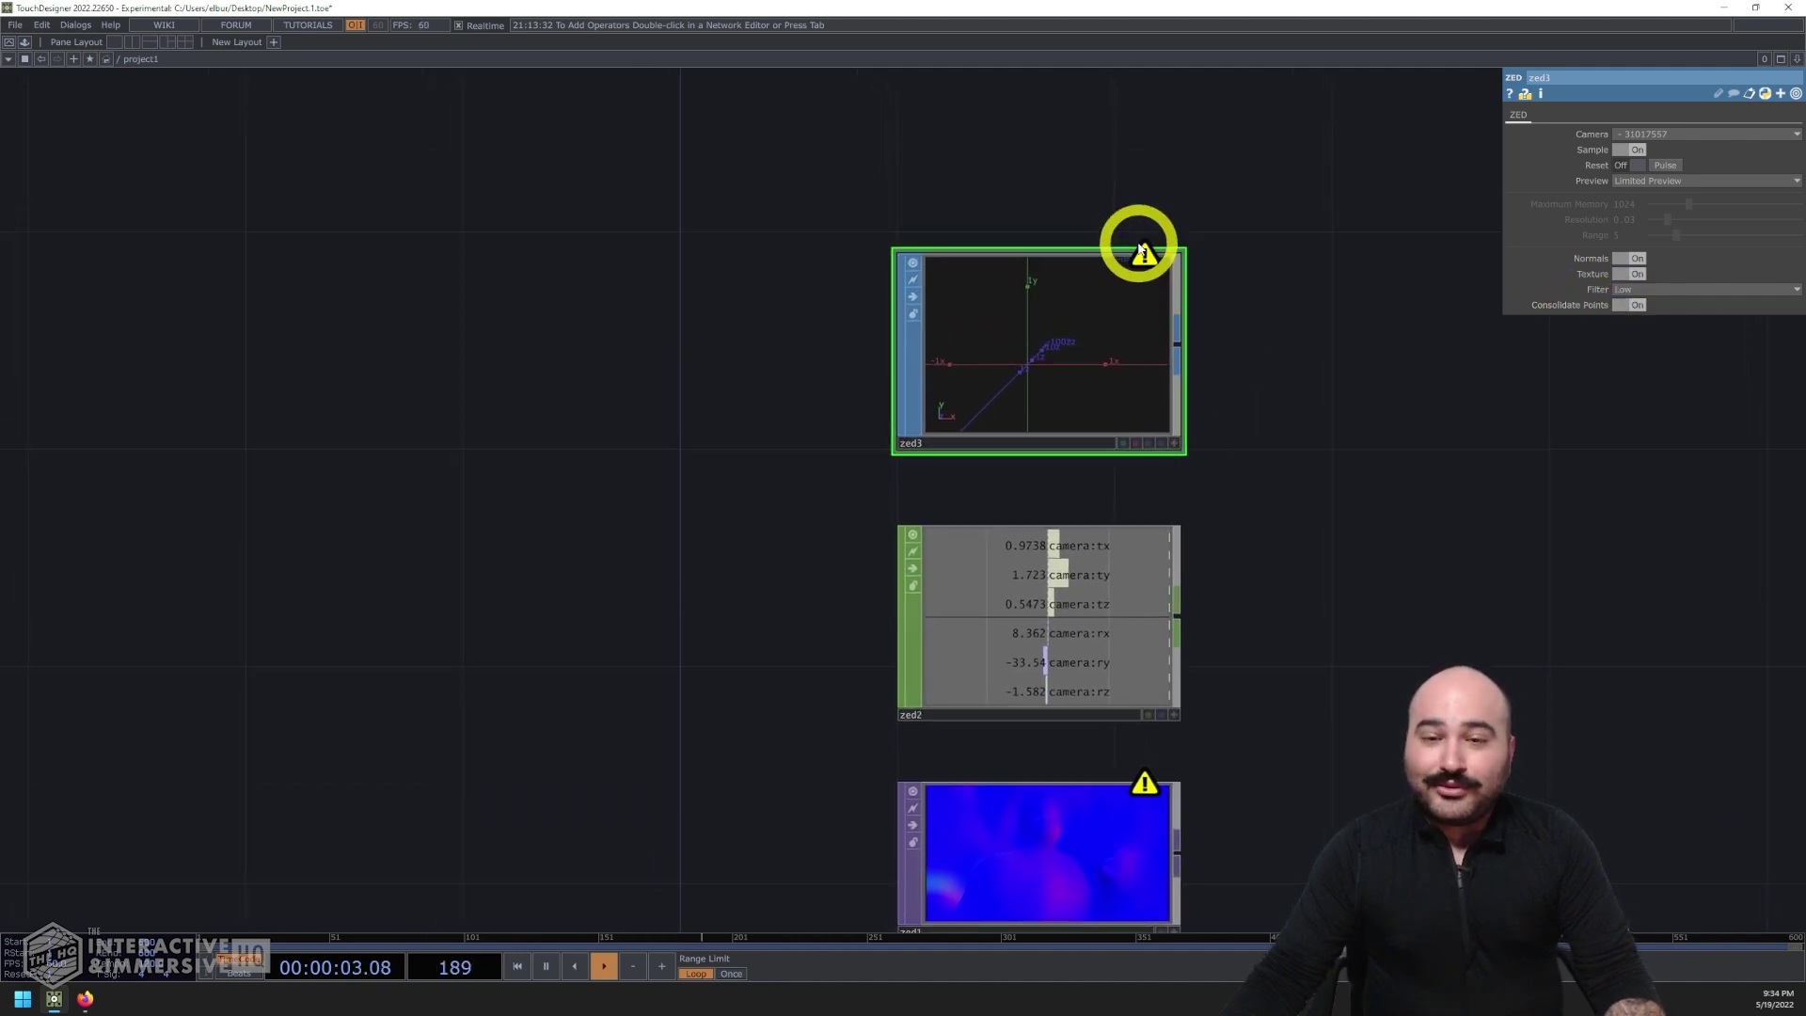
Watch the scan build up in the zed3 SOP's viewer, and turn Sample off to generate the mesh
scroll(1132, 250, up, 5)
mouse_move(1191, 261)
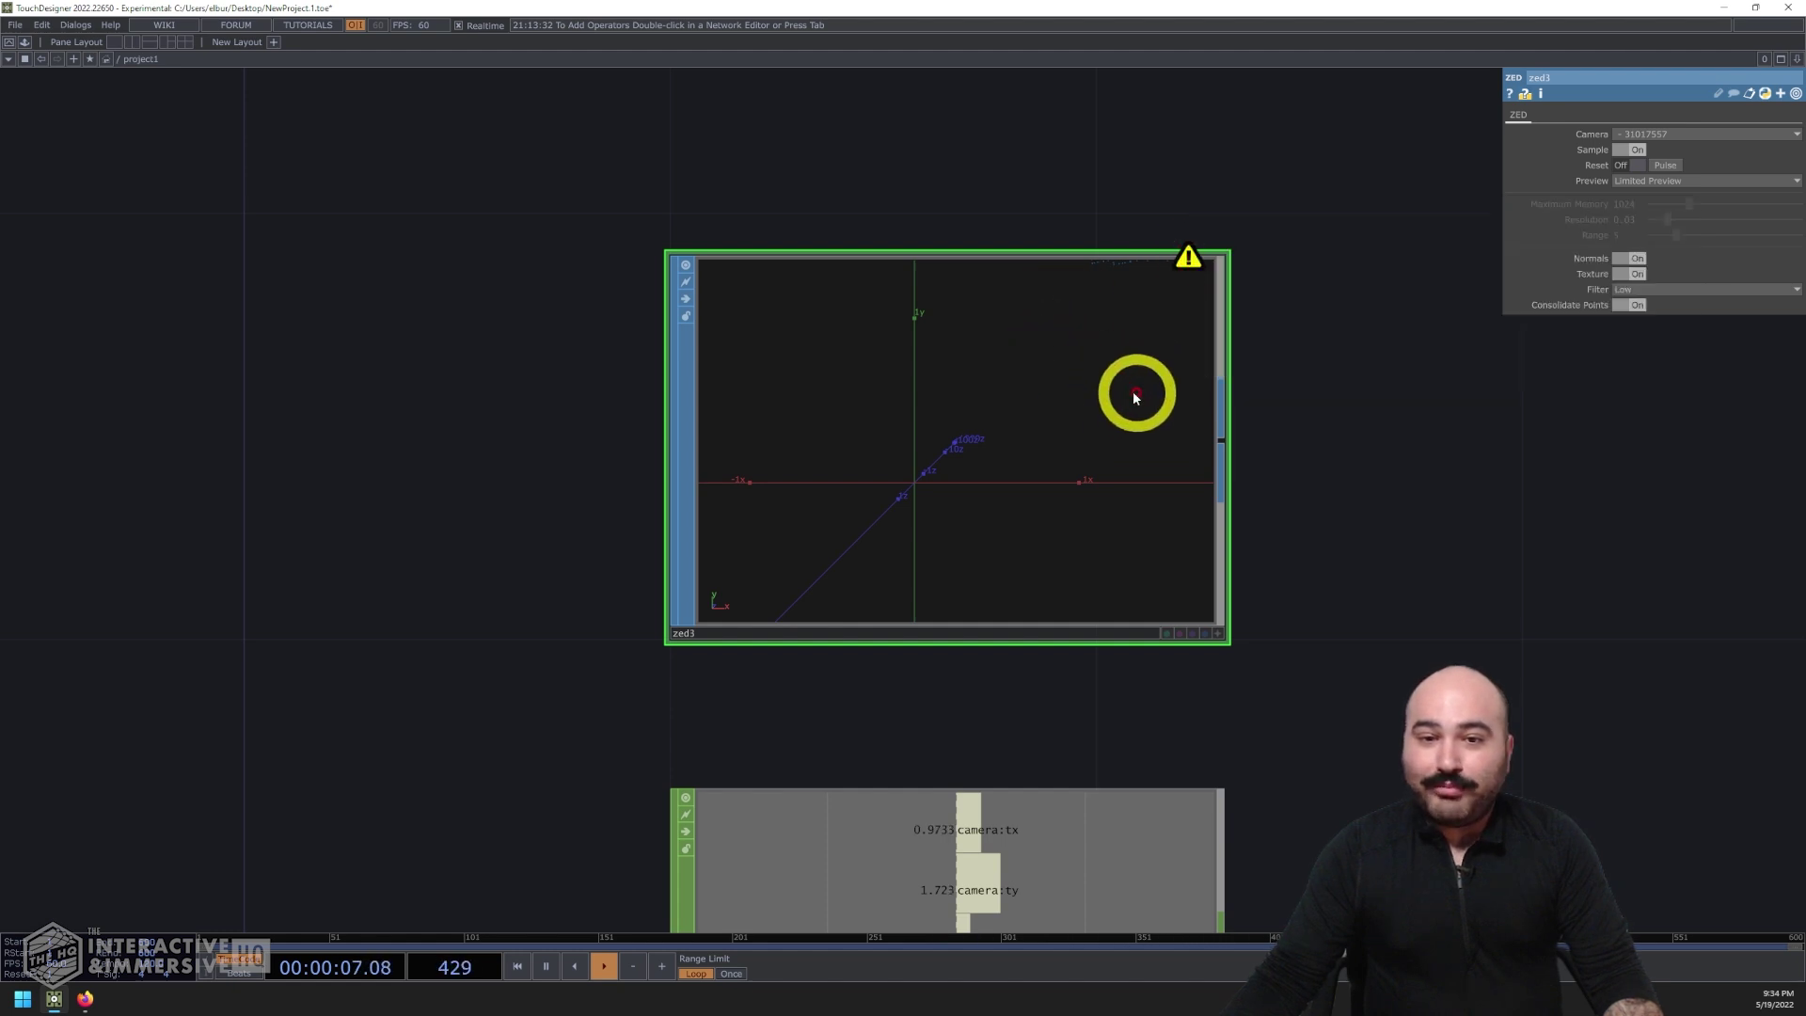
drag(1126, 395, 1075, 498)
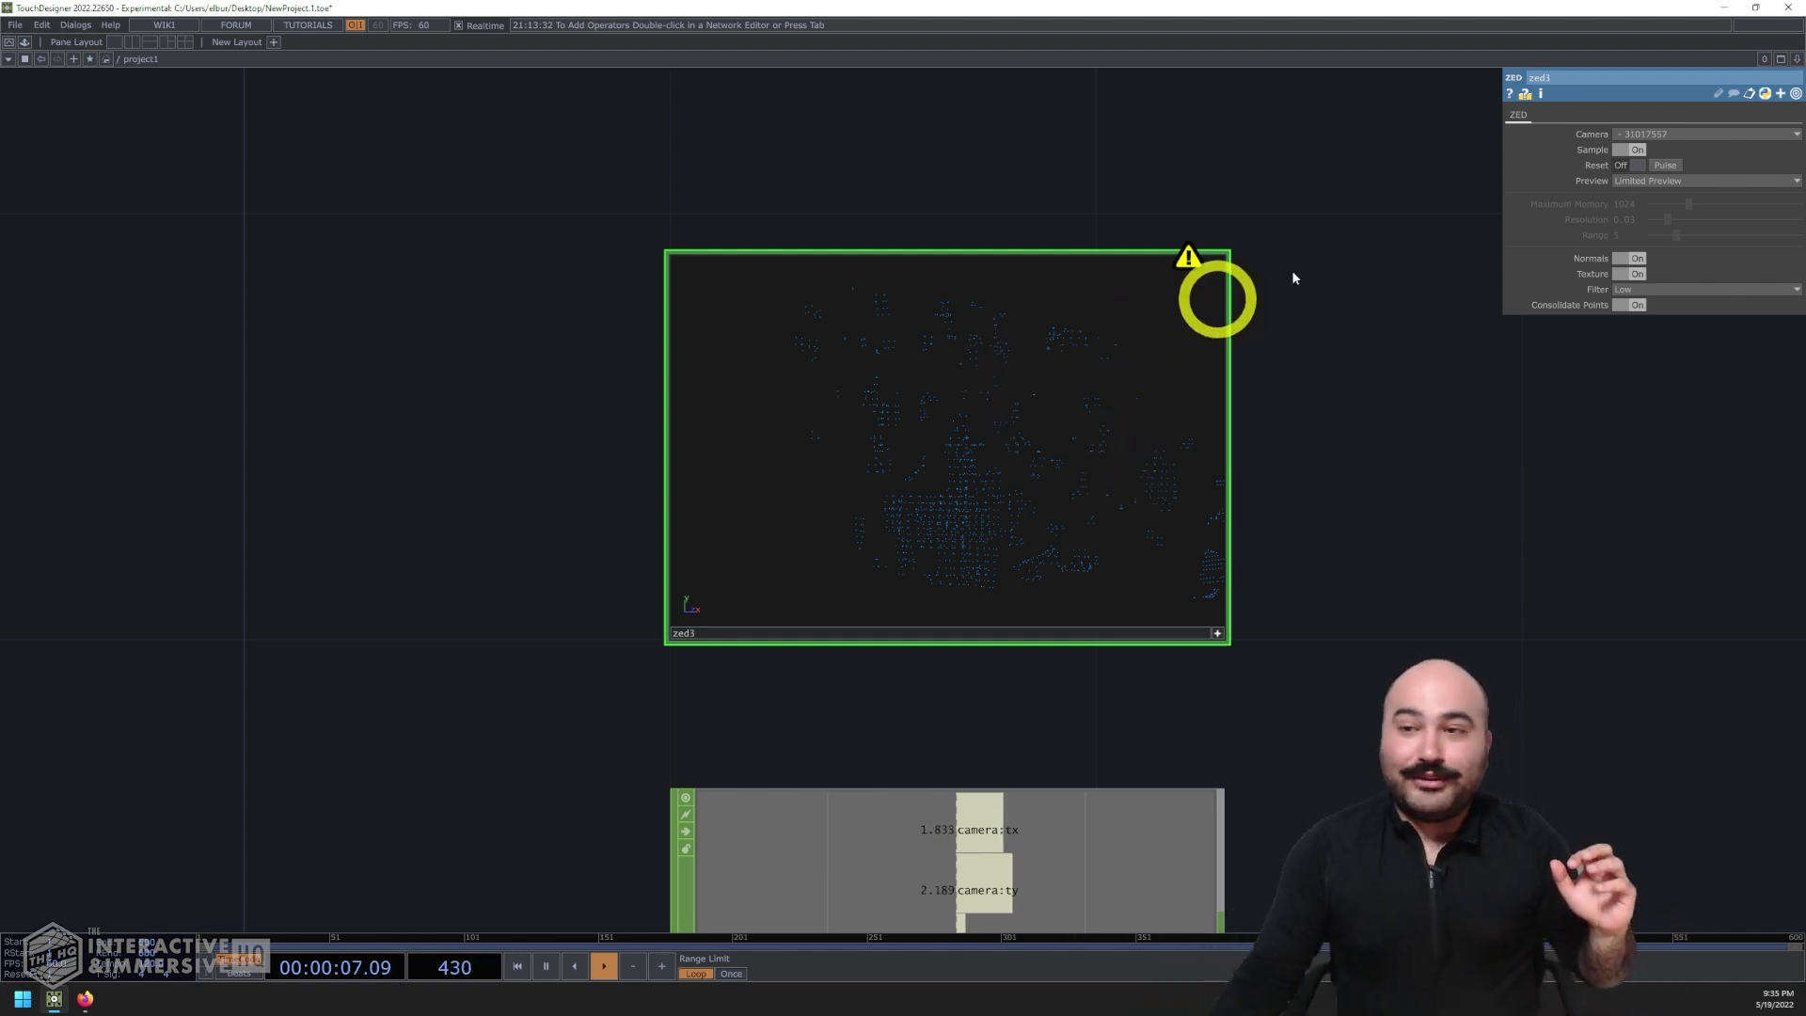
click(1628, 150)
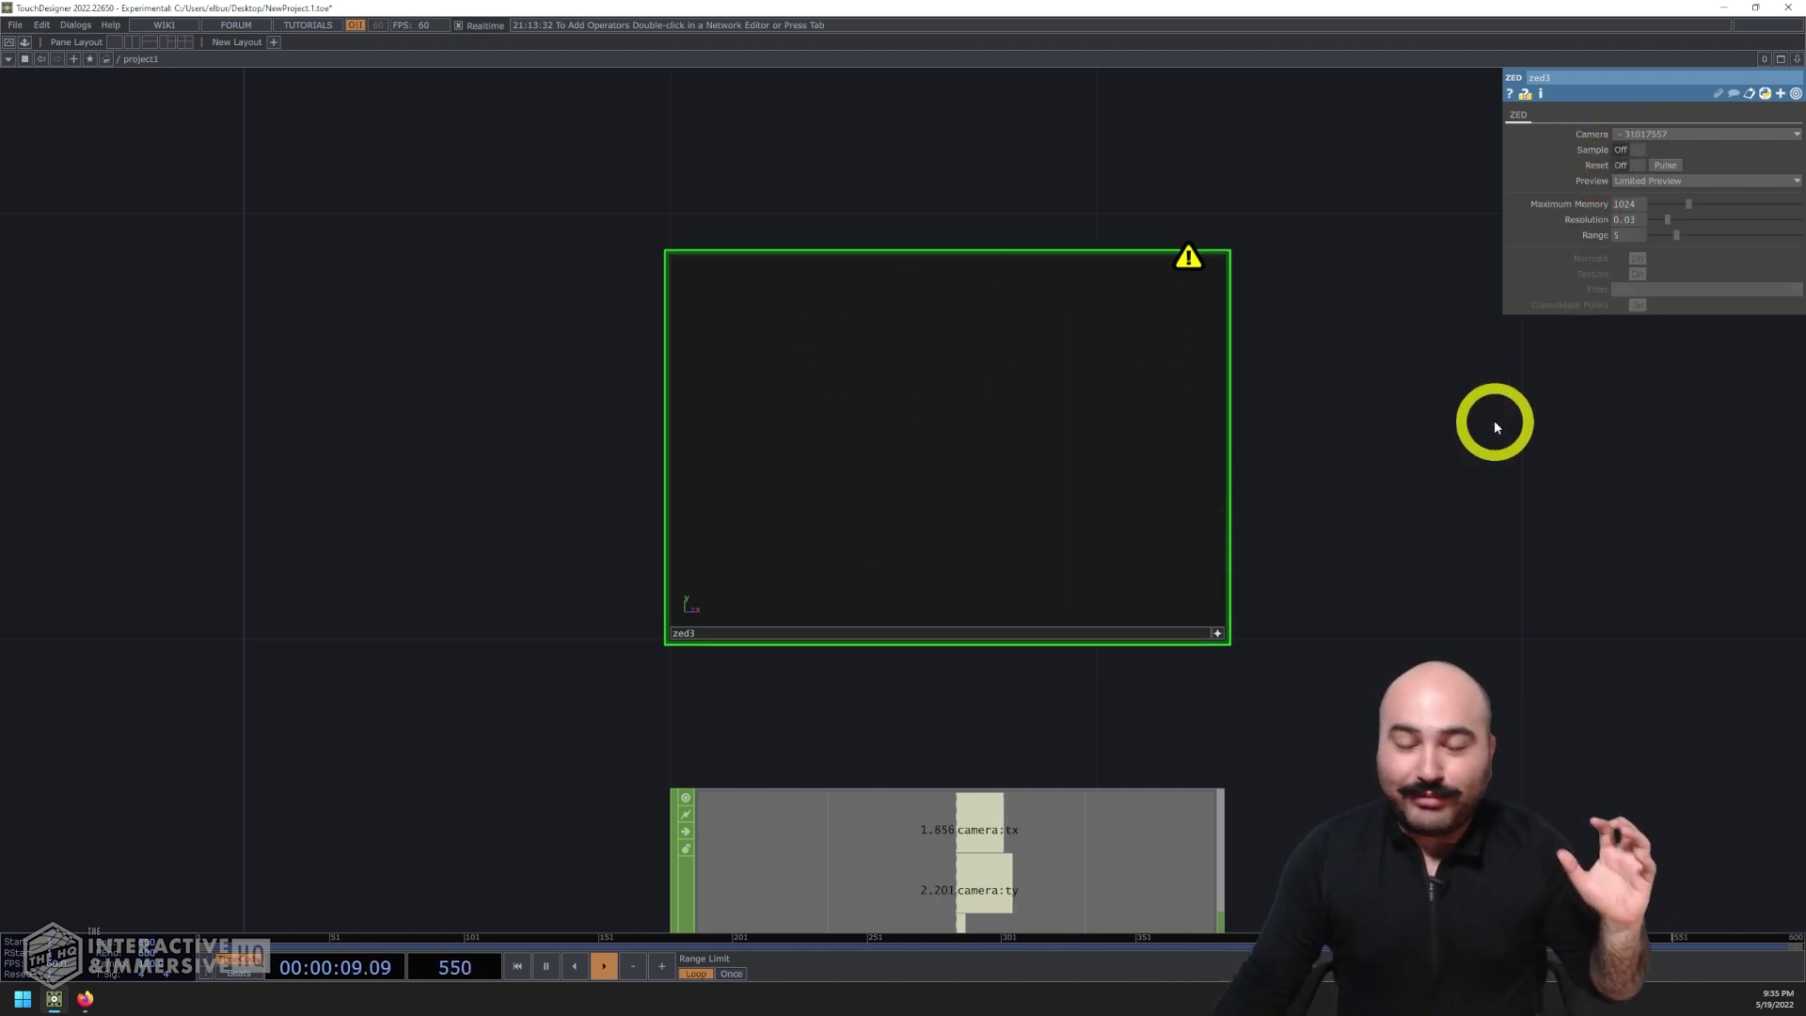
Orbit around the scanned mesh in the zed3 SOP's viewer to examine it from several angles
middle_drag(1184, 257, 1355, 451)
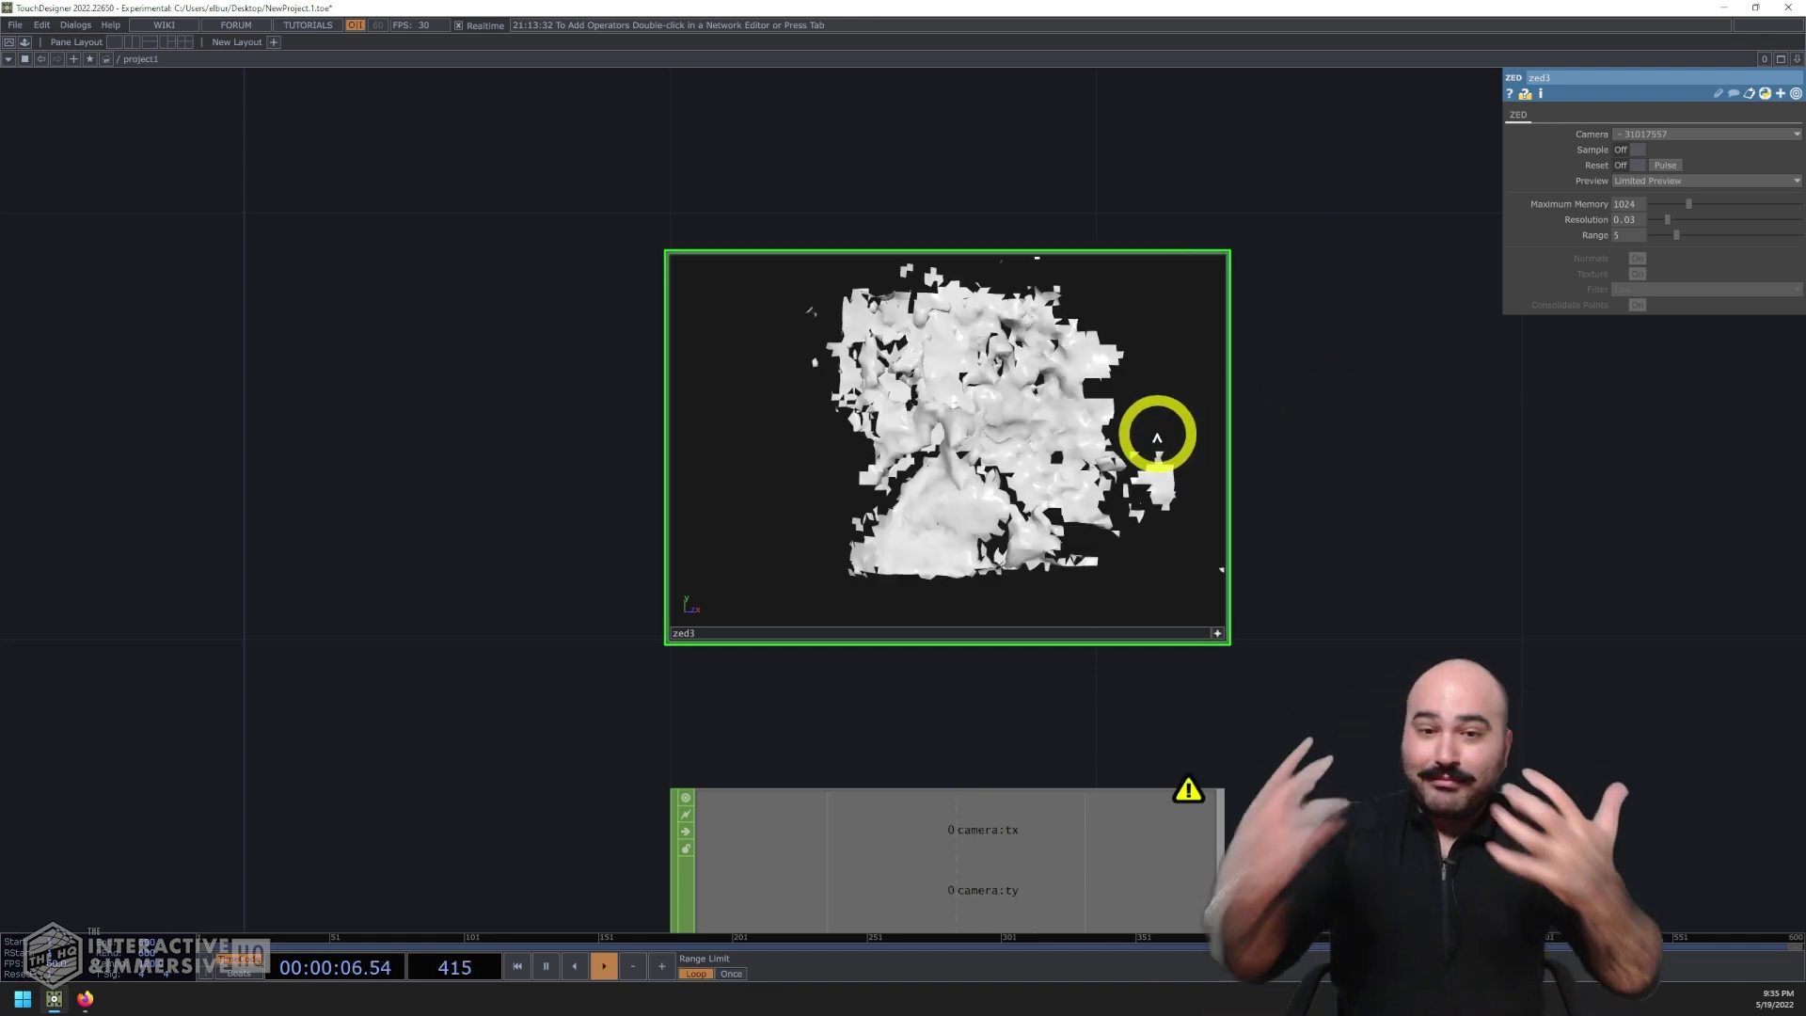
drag(1036, 443, 1081, 472)
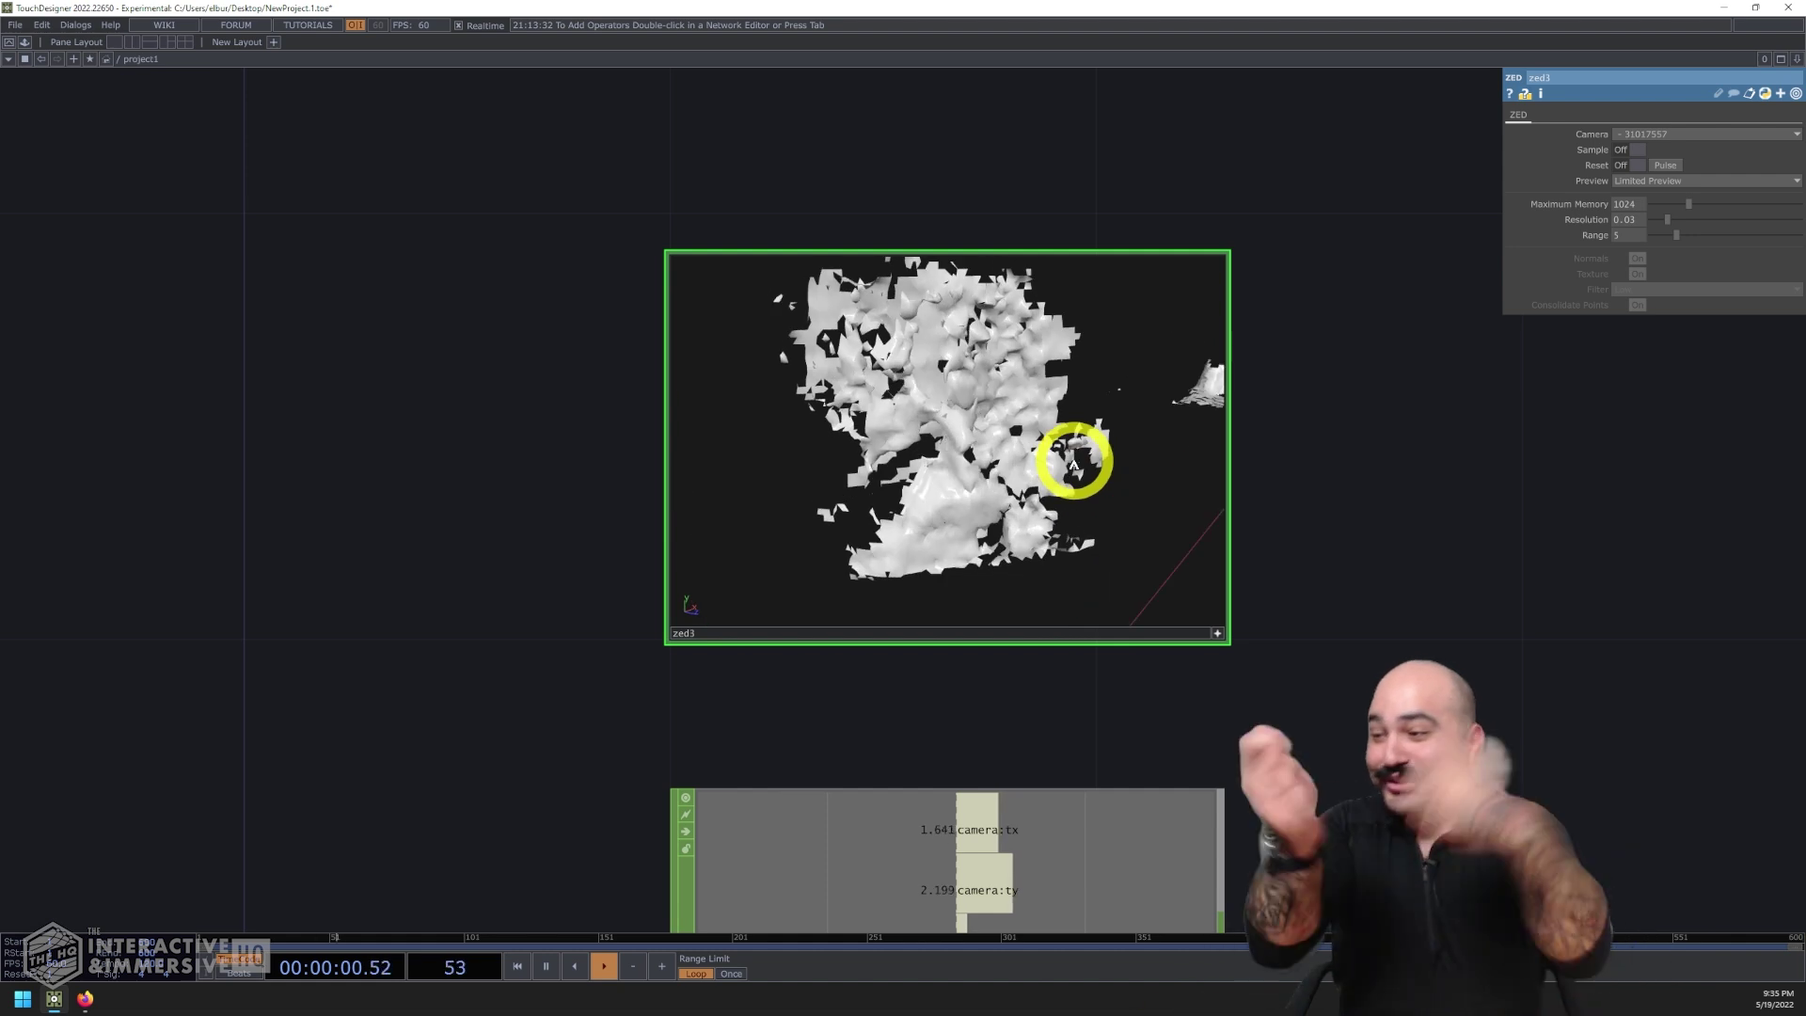
drag(1046, 482, 951, 443)
drag(1020, 324, 1019, 452)
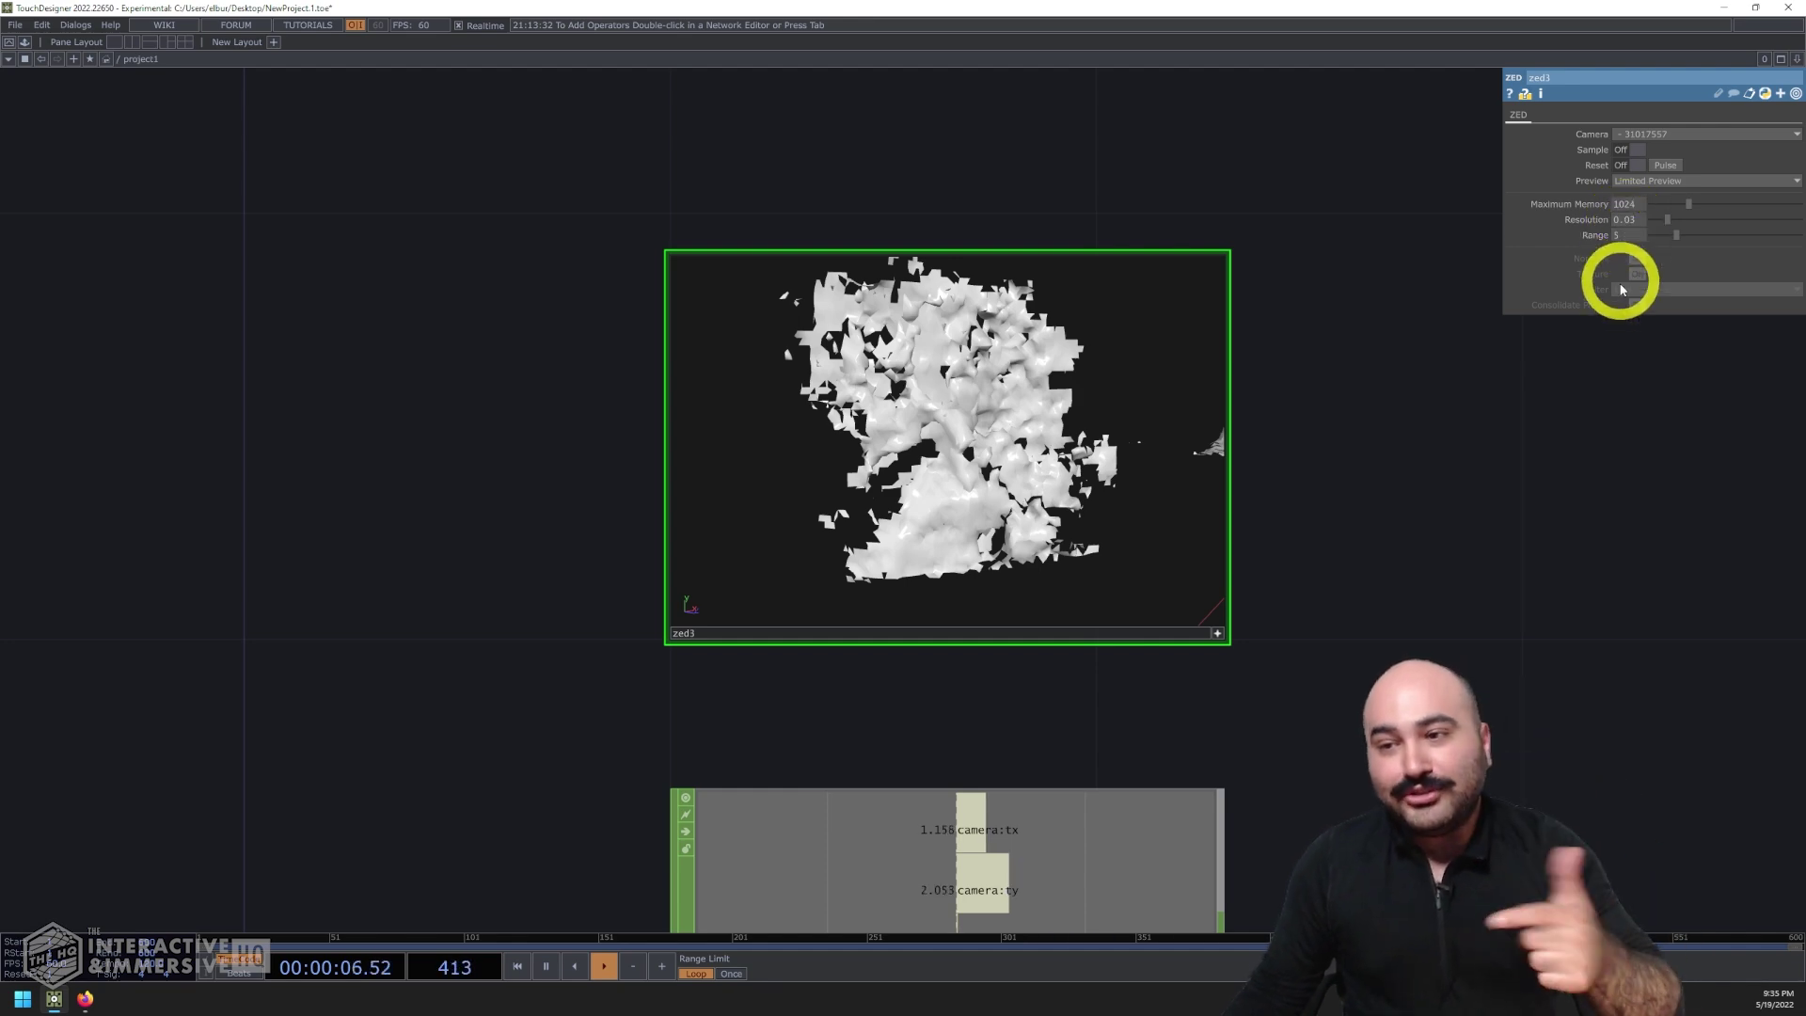
drag(1190, 376, 1069, 443)
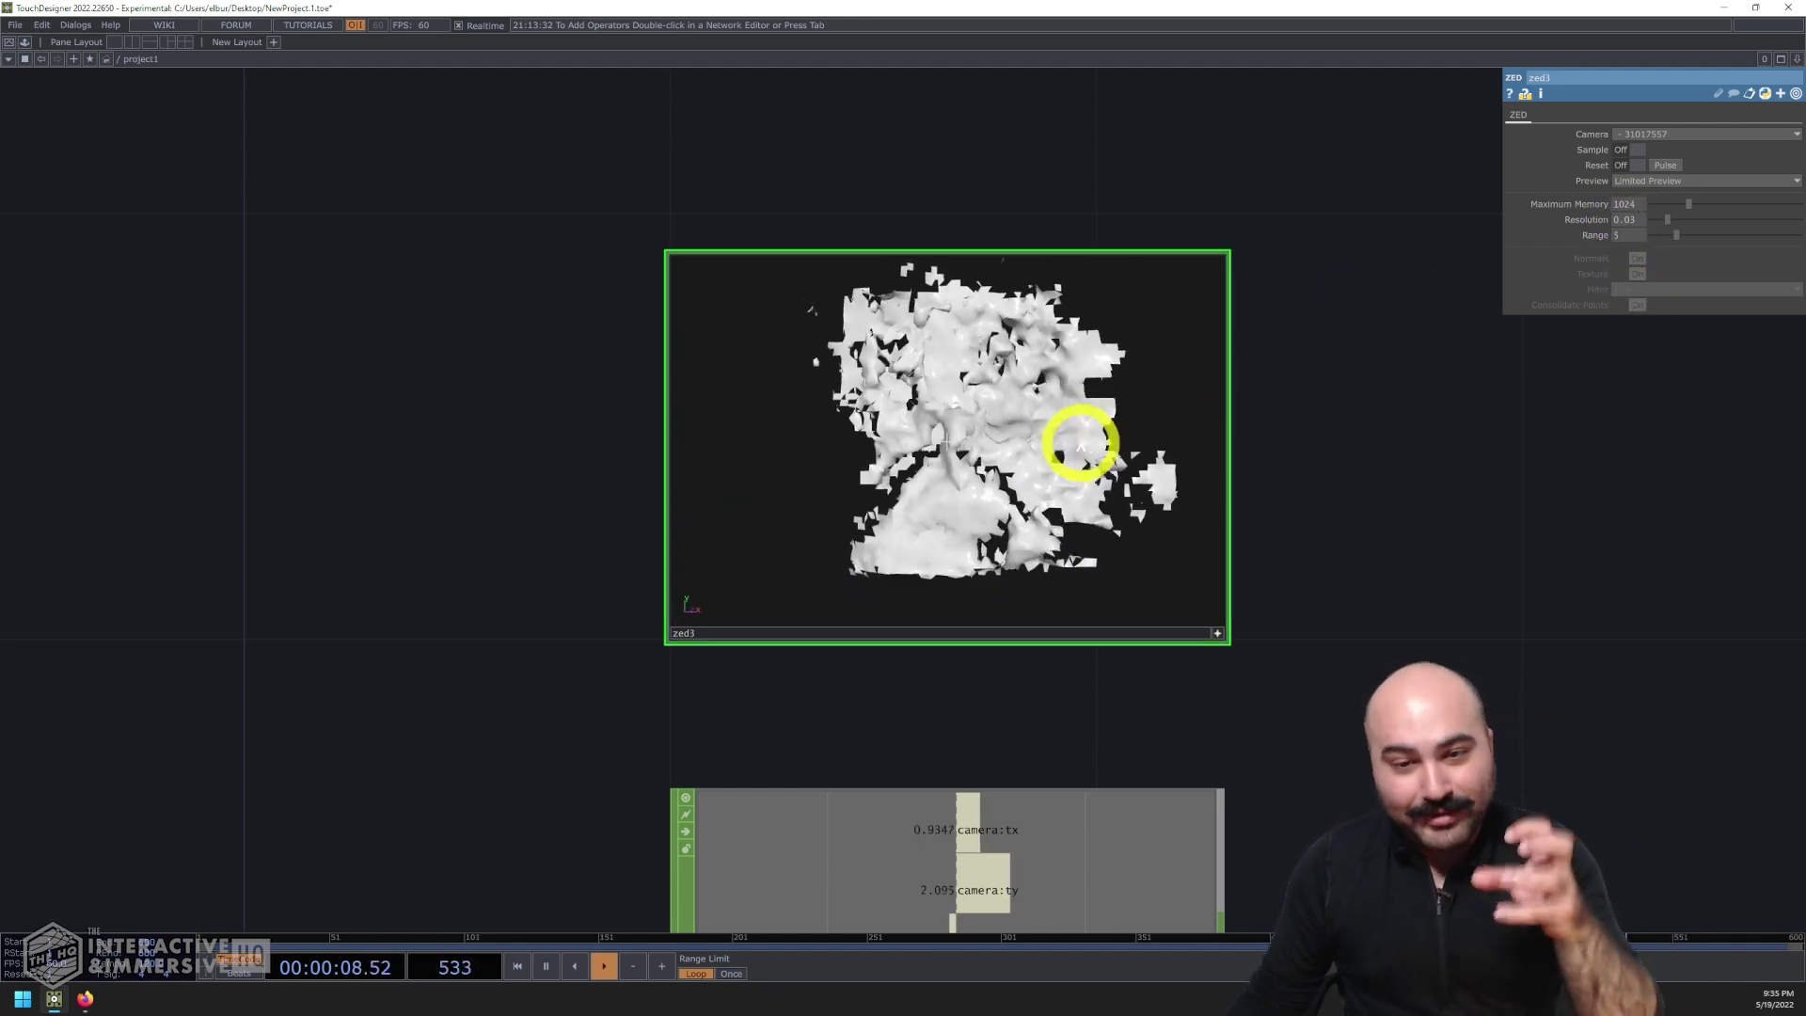
Select the zed1 TOP and examine its spatial texture map up close
drag(1363, 629, 1270, 295)
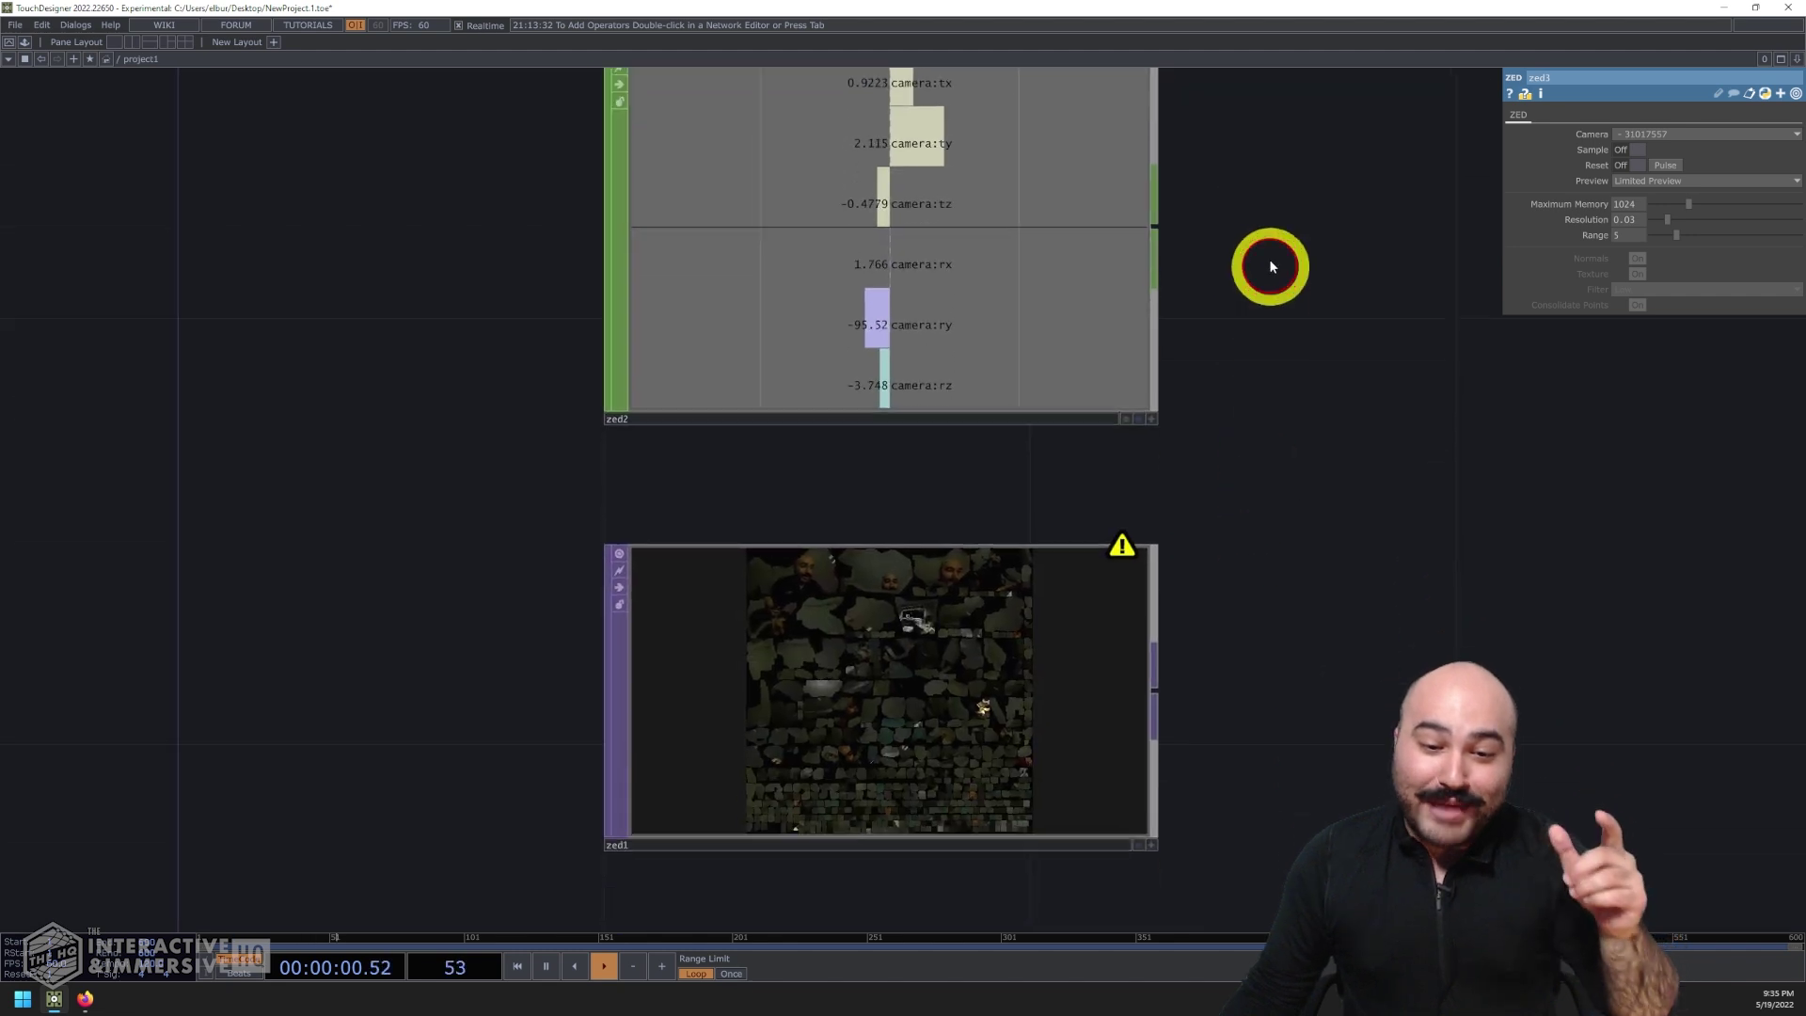
scroll(993, 511, up, 3)
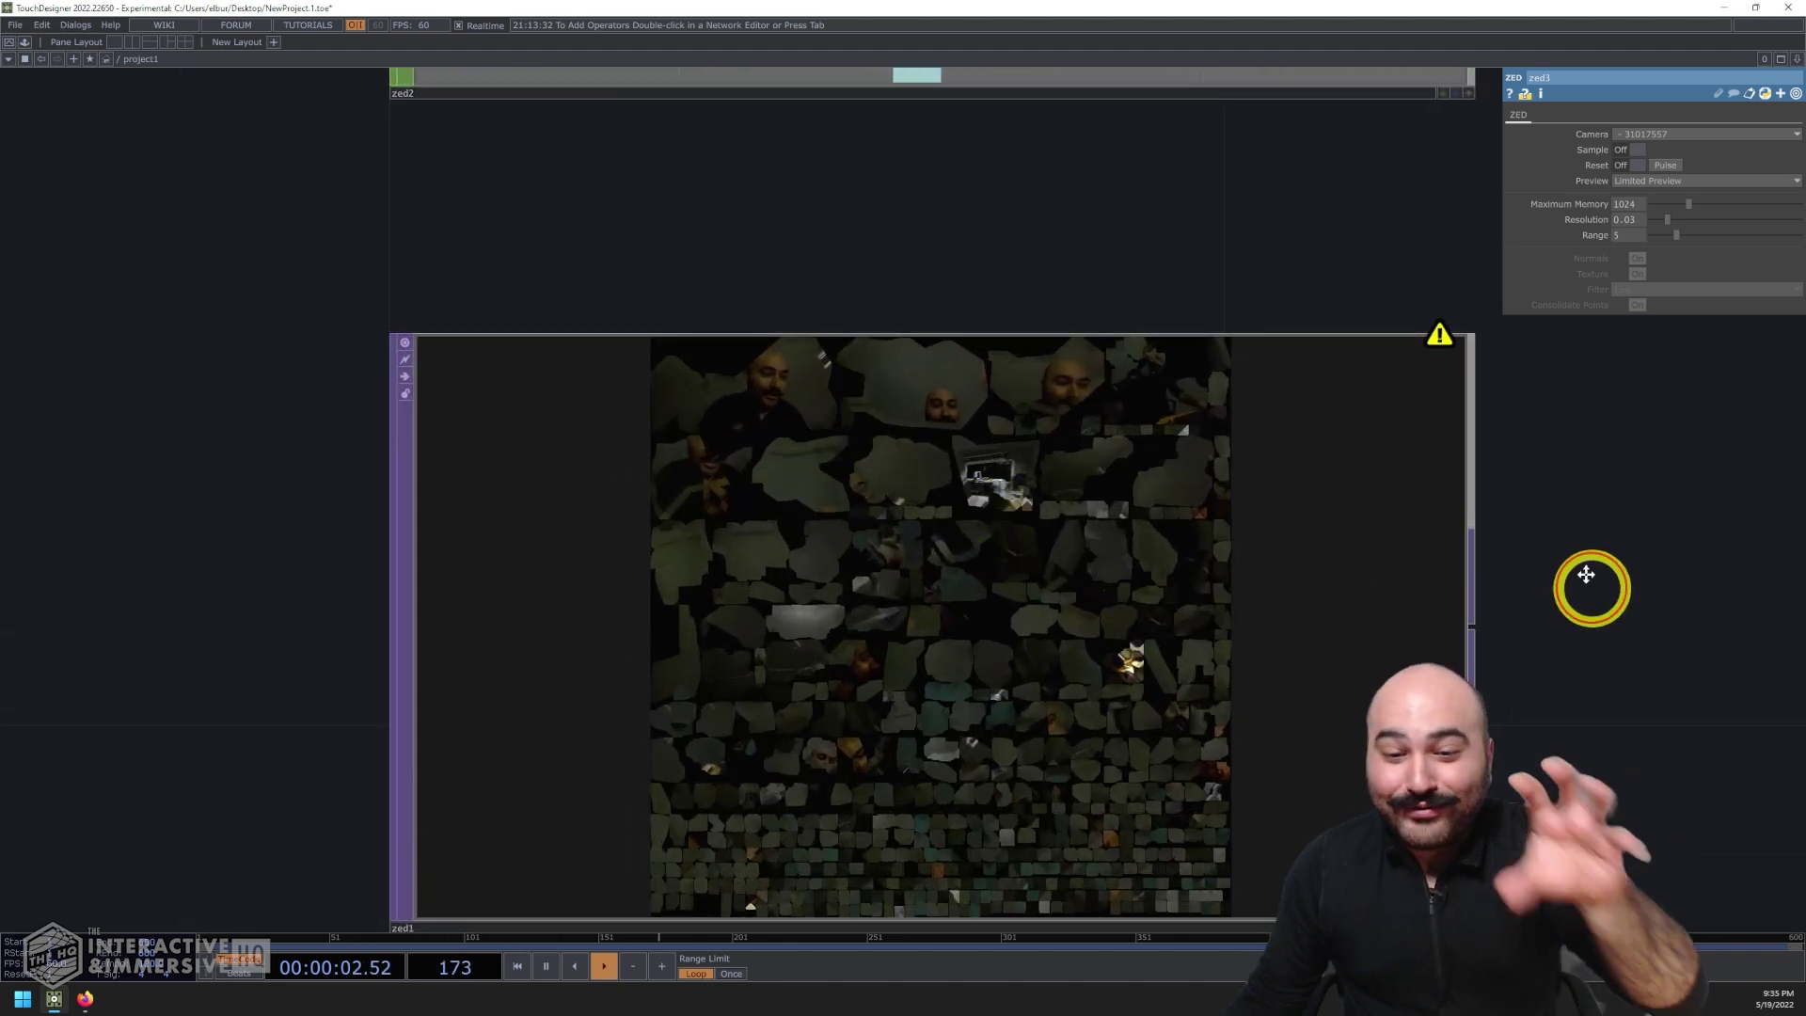
drag(1329, 592, 1273, 439)
click(1116, 463)
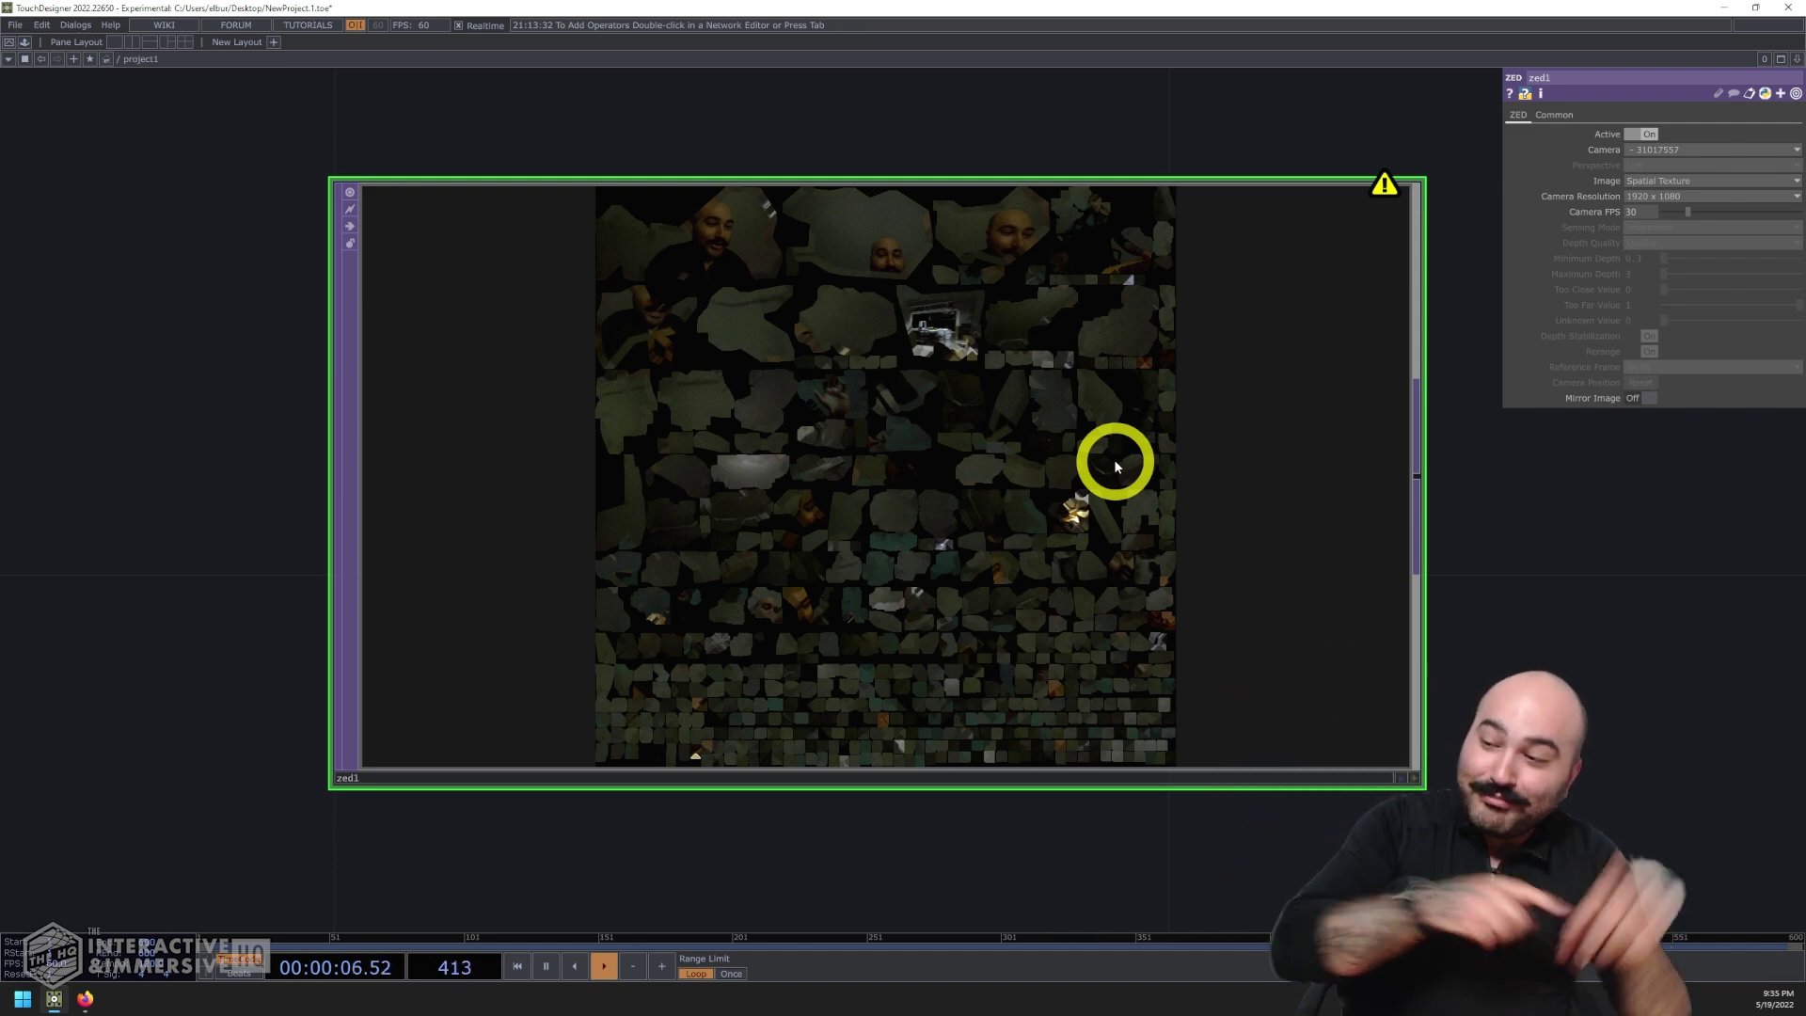
Select the zed3 SOP and frame all three ZED operators together for comparison
scroll(1117, 541, down, 5)
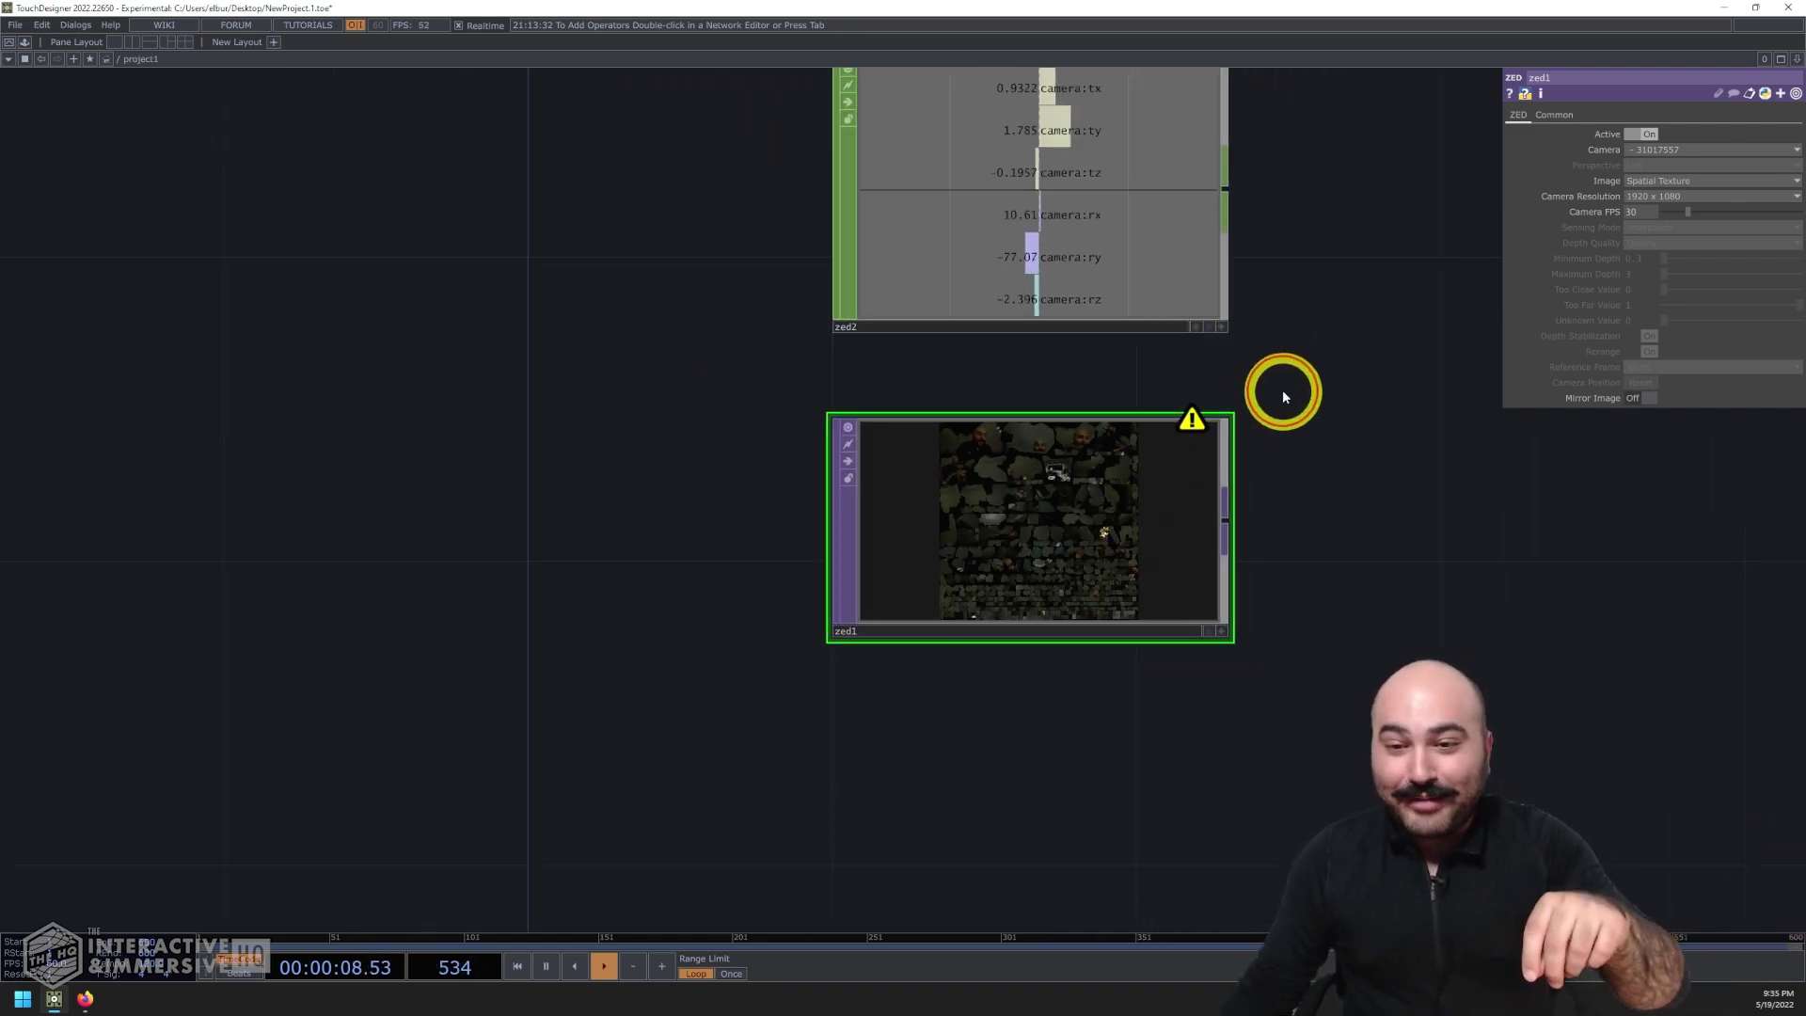
drag(1283, 379, 1280, 489)
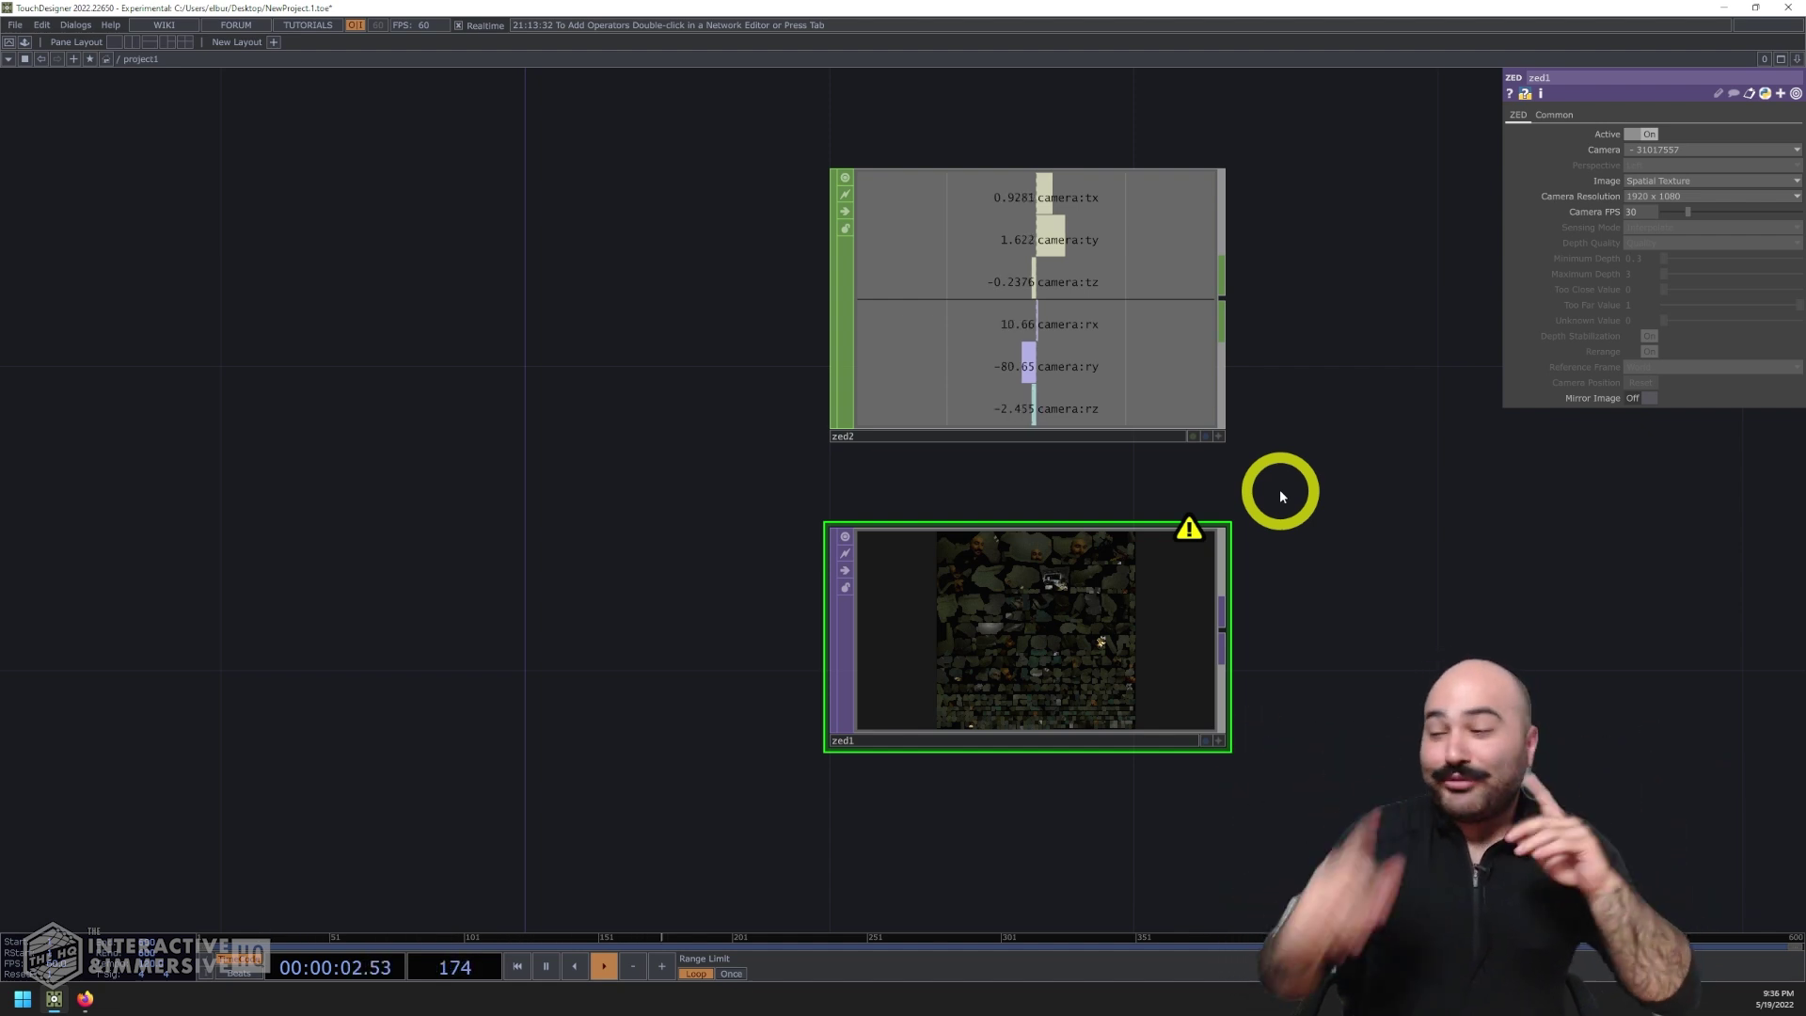
scroll(1279, 448, down, 3)
drag(1279, 414, 1265, 566)
click(951, 153)
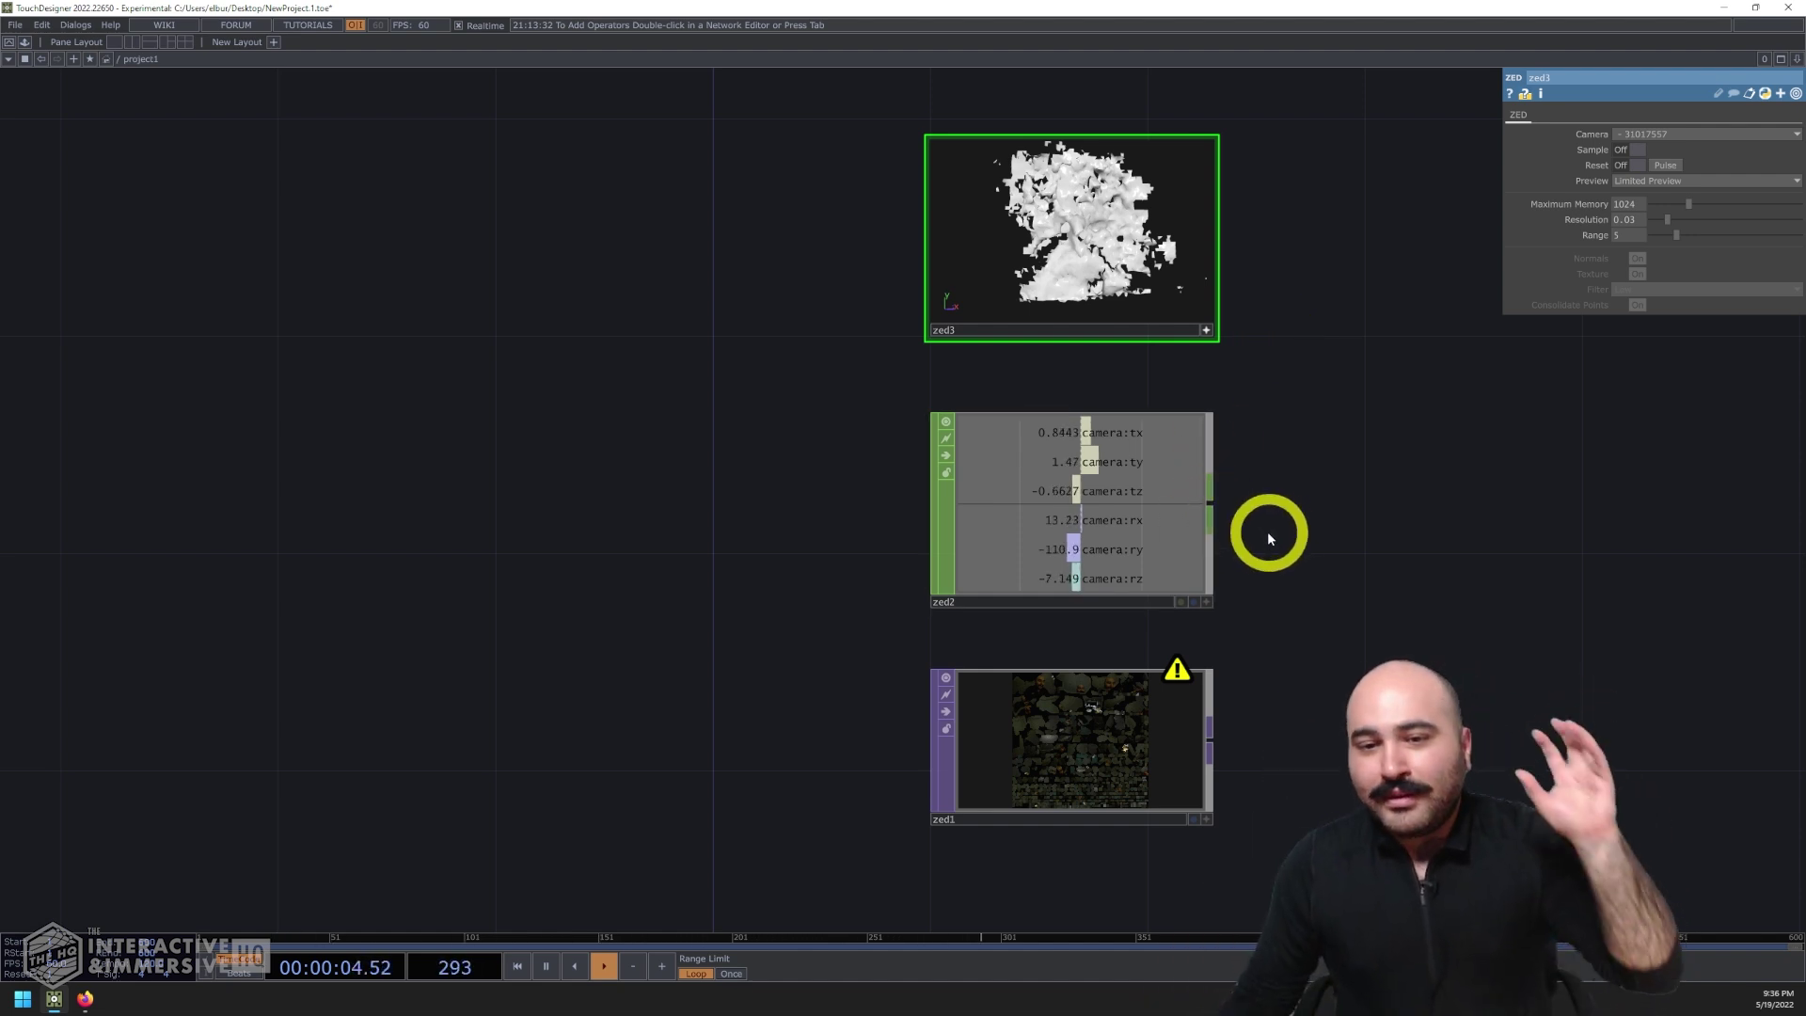
mouse_move(1327, 556)
mouse_down()
mouse_move(1262, 467)
mouse_move(1170, 526)
mouse_up()
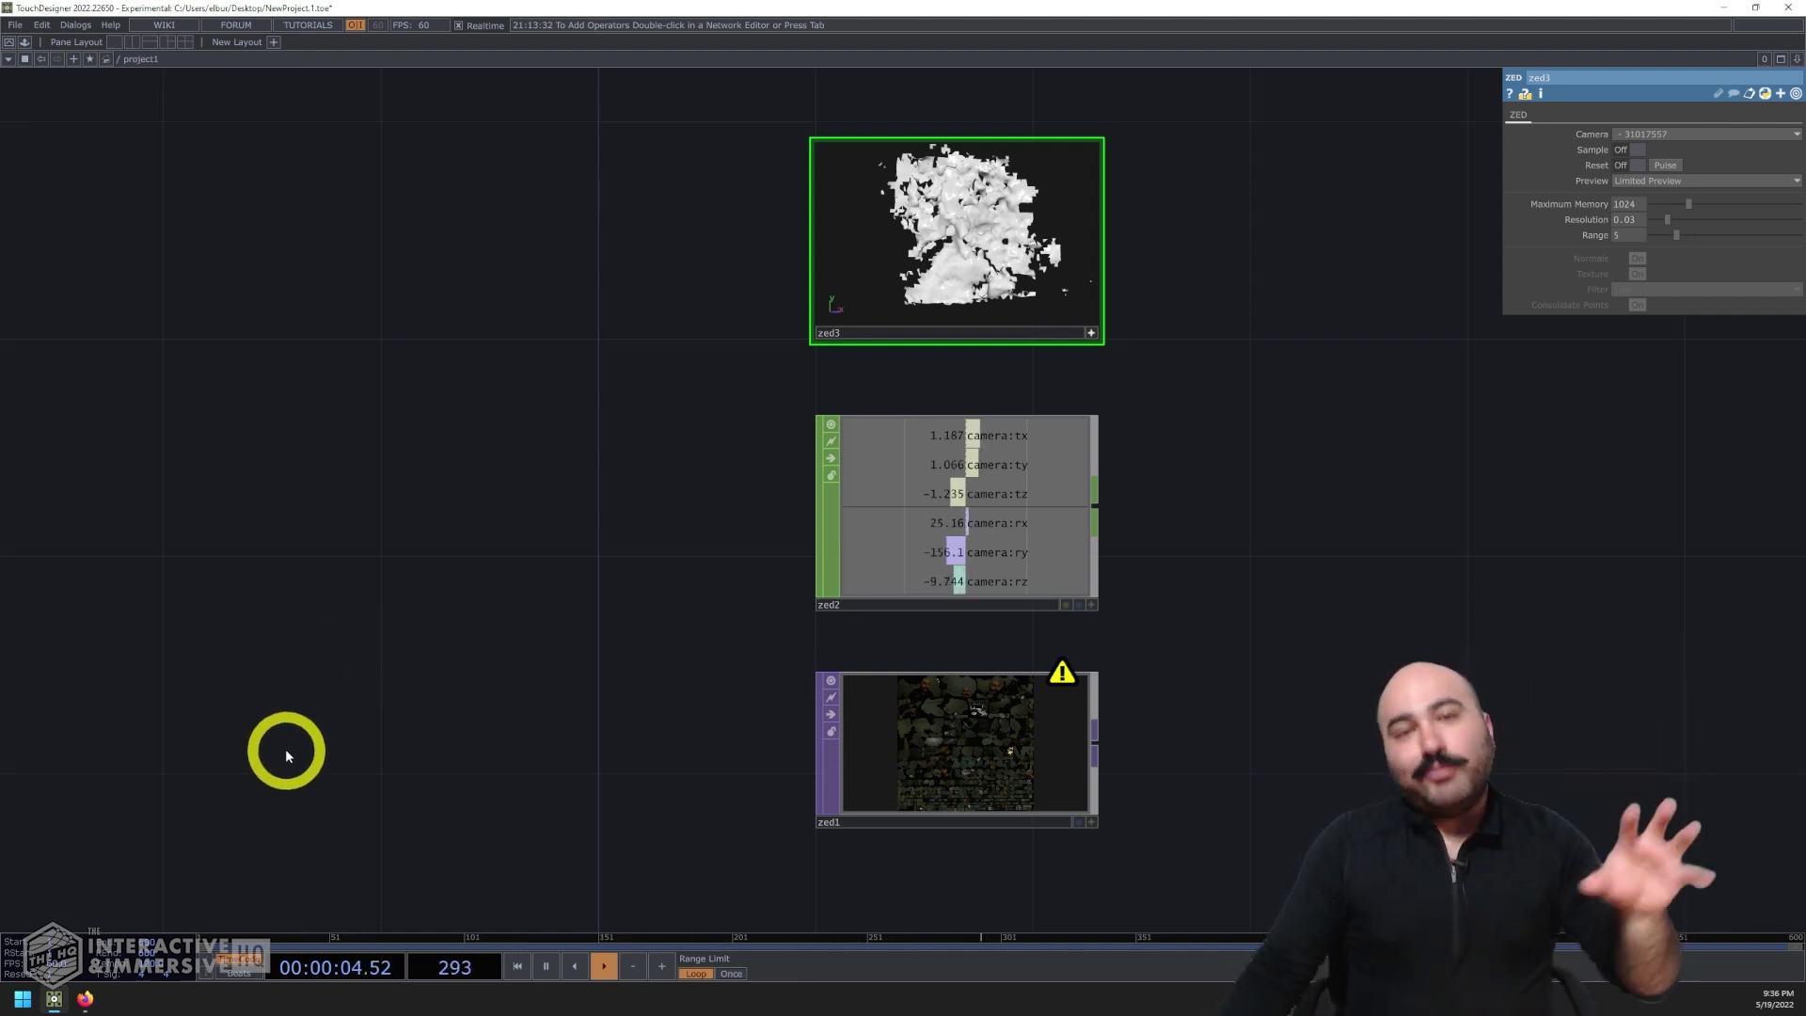
Switch to Firefox and review the Stereolabs Camera Controls documentation, including its video modes table and the list of documentation sections
click(86, 1000)
click(86, 1000)
click(86, 1000)
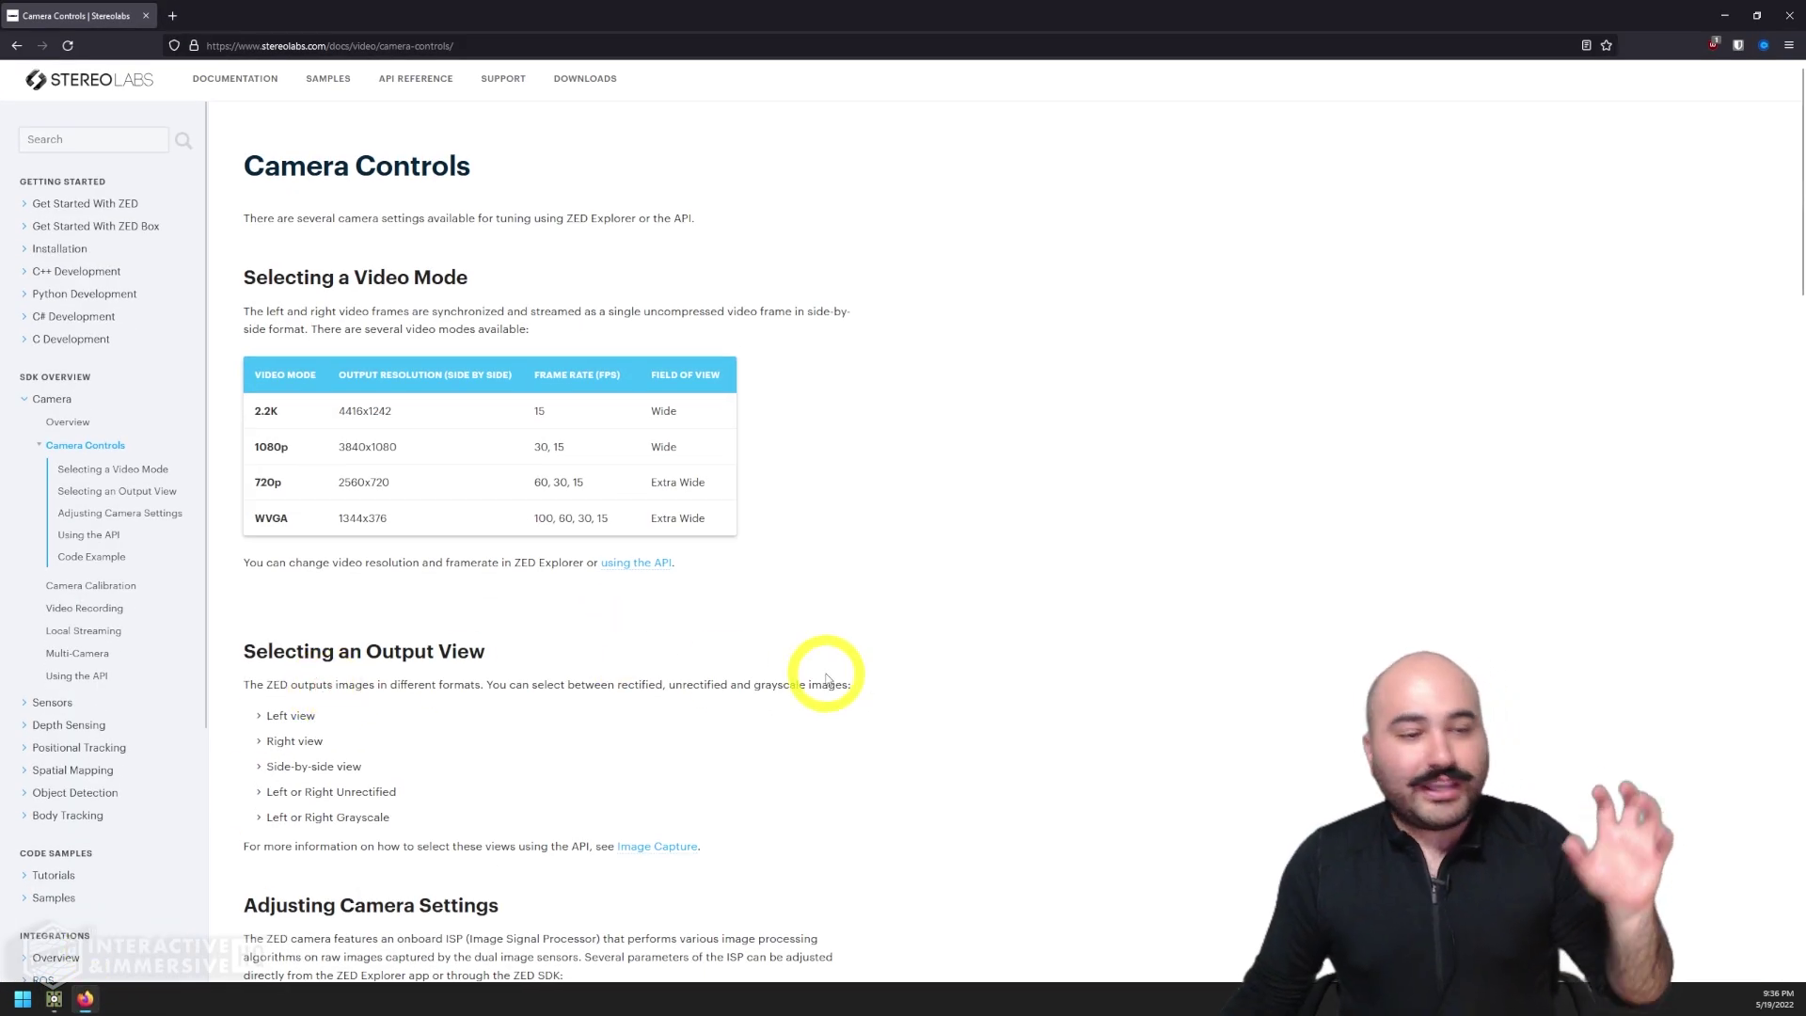
scroll(809, 637, down, 1)
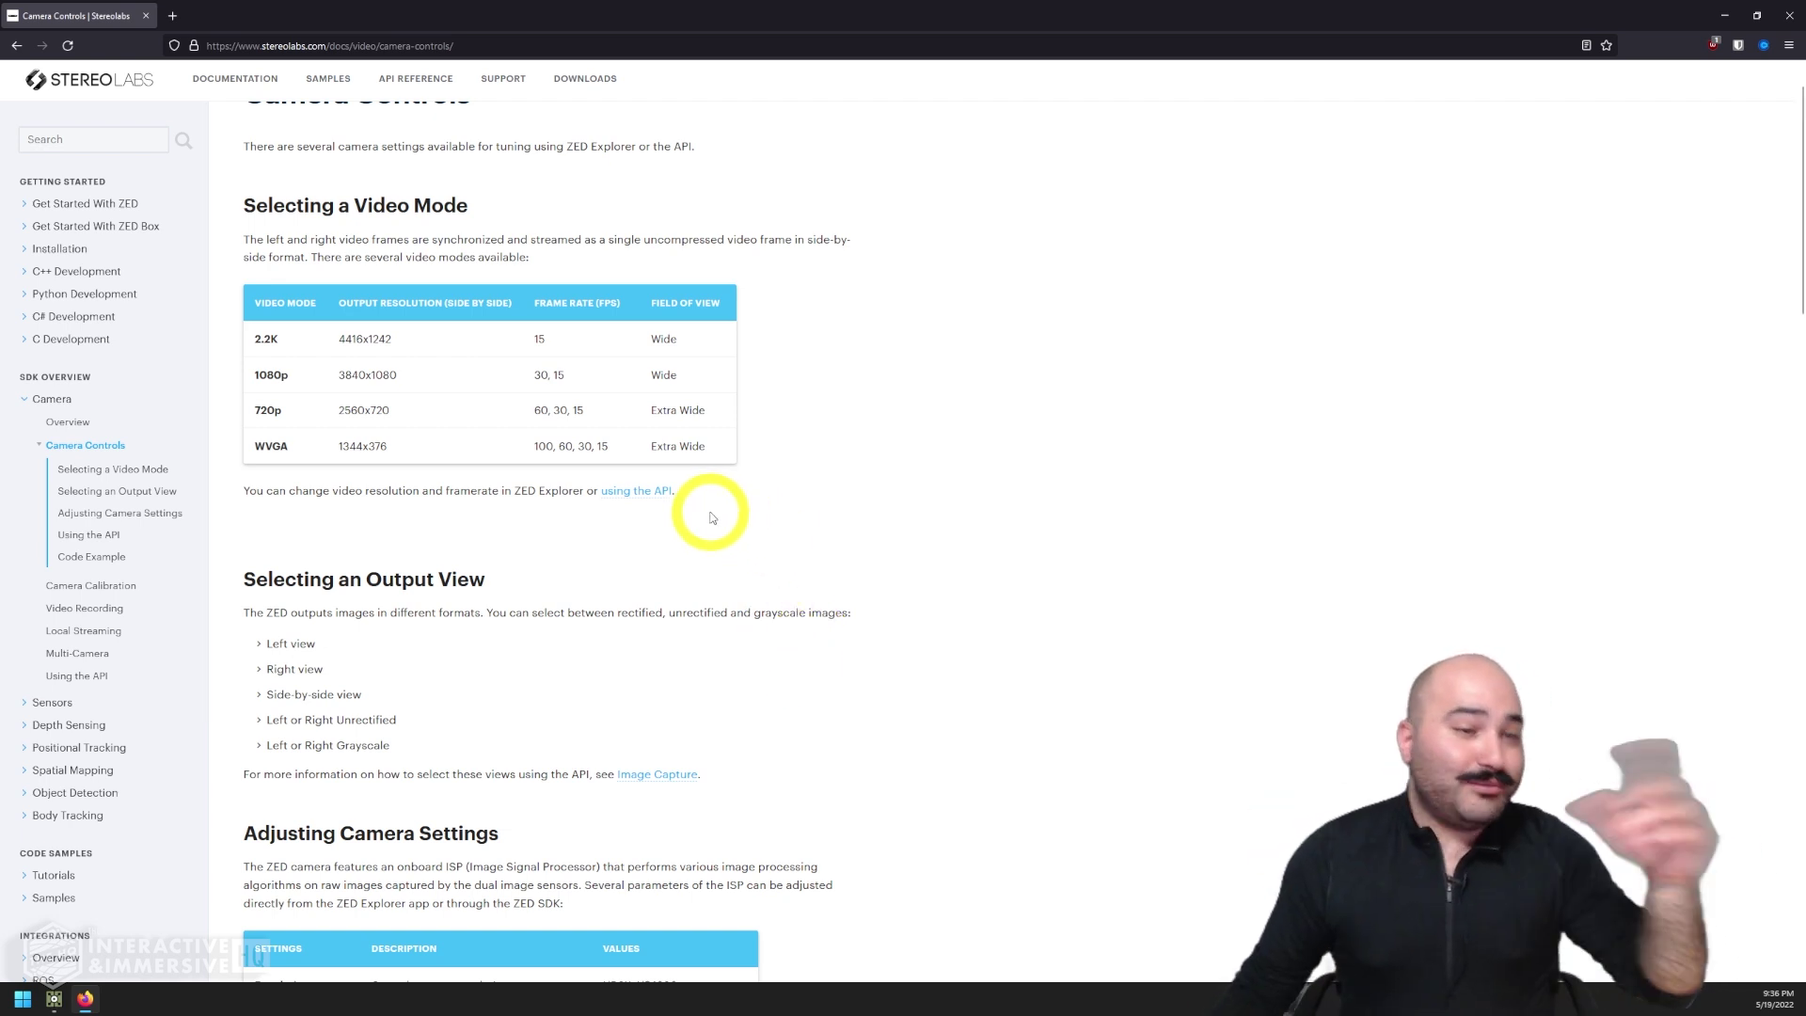
scroll(713, 518, up, 1)
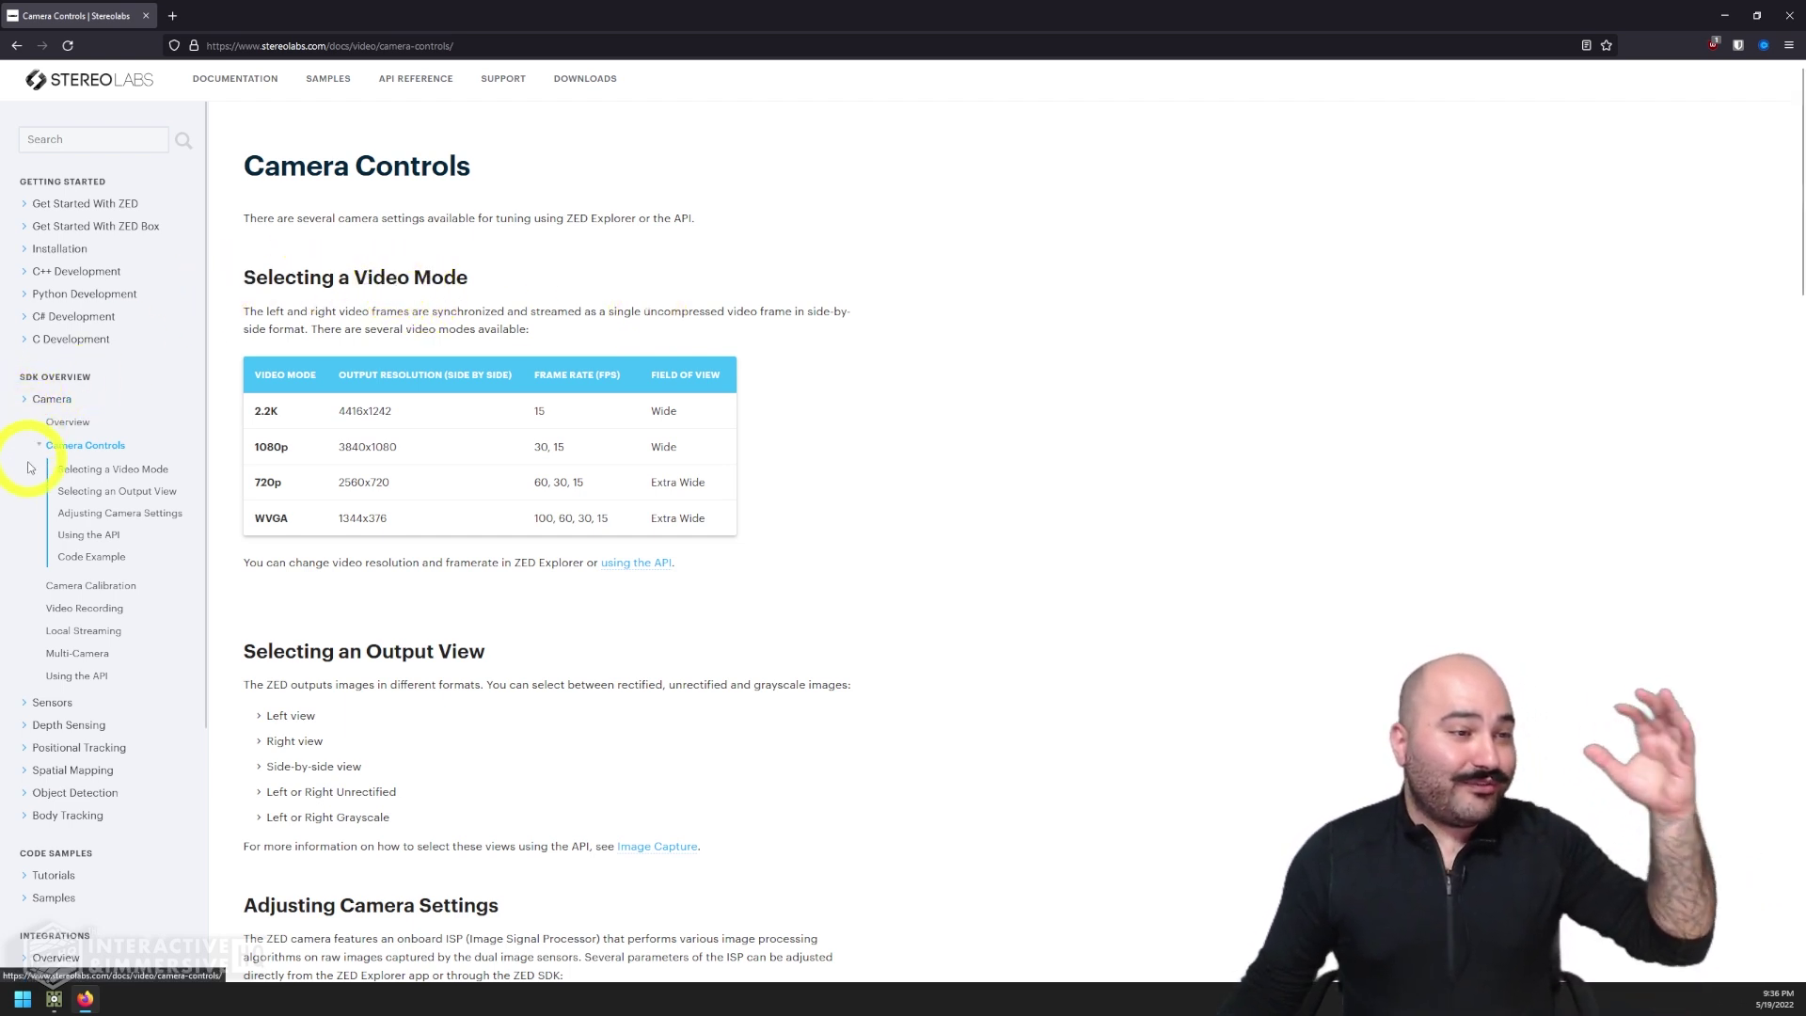
scroll(41, 602, down, 3)
scroll(54, 666, down, 4)
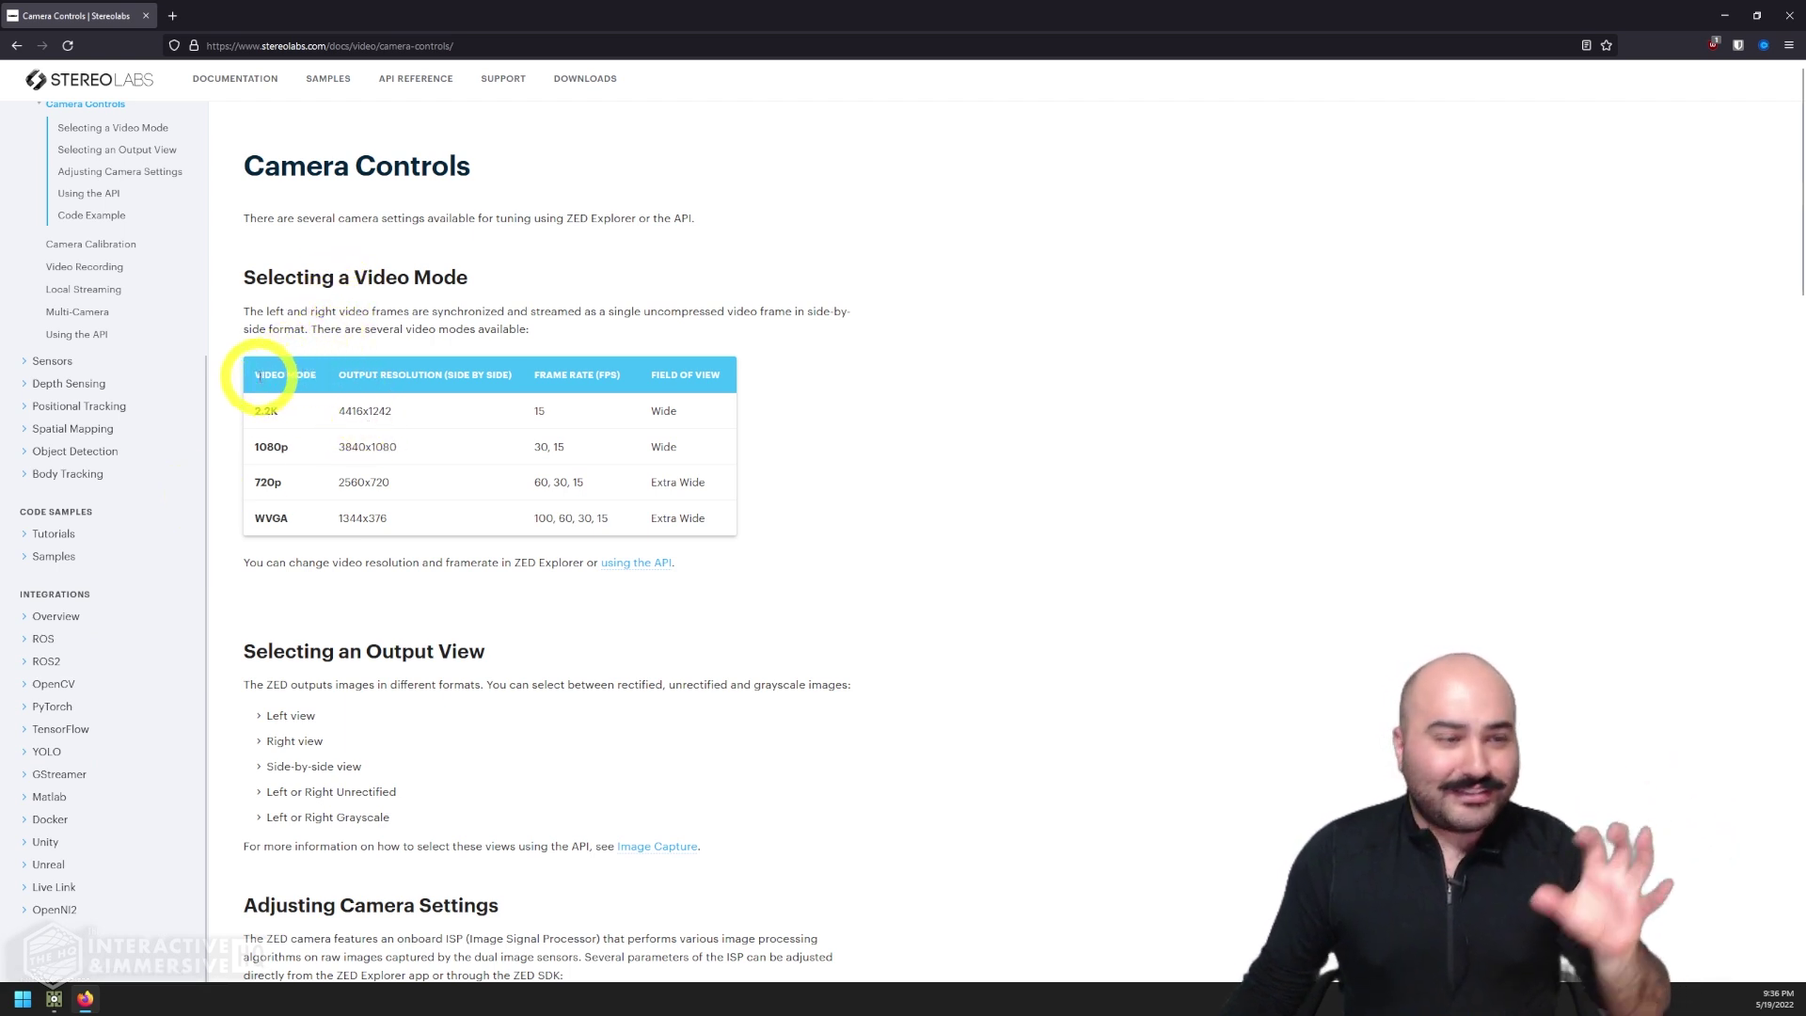
Skim the rest of the Camera Controls page, covering the camera settings table, manual/auto mode and API code samples, and return to its video modes table
drag(254, 411, 263, 413)
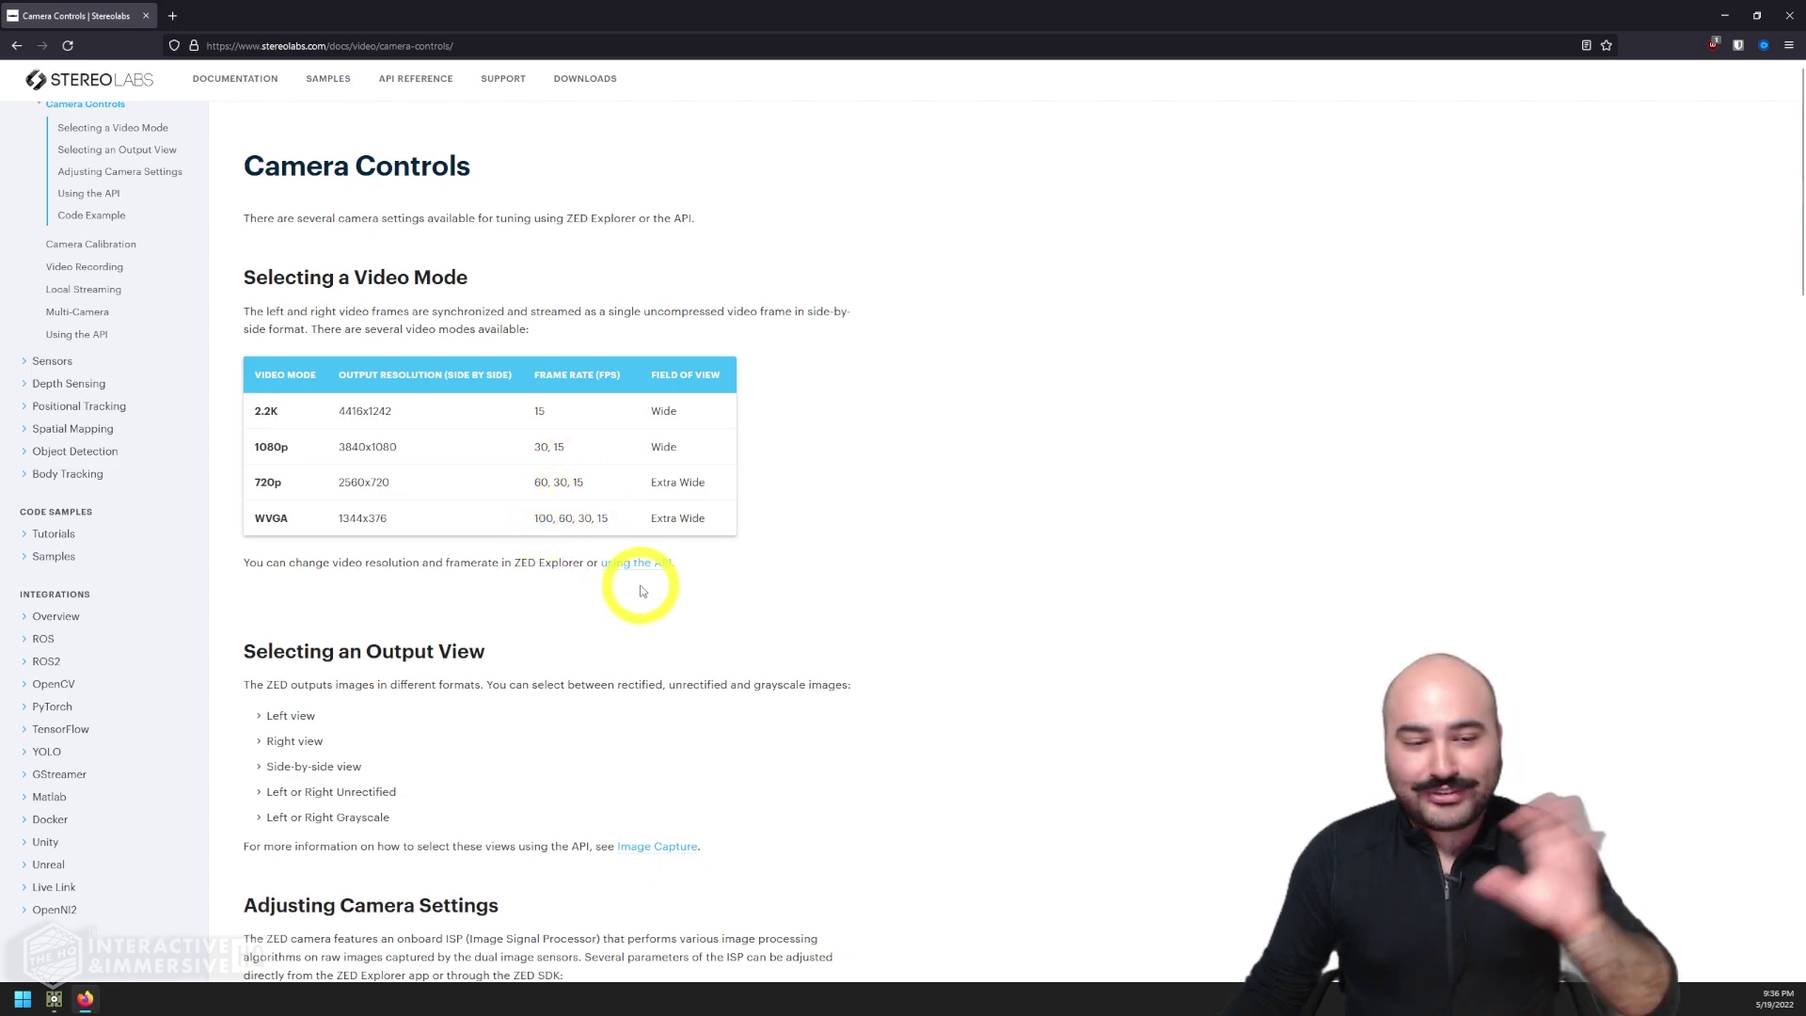
scroll(643, 591, down, 3)
scroll(649, 597, down, 10)
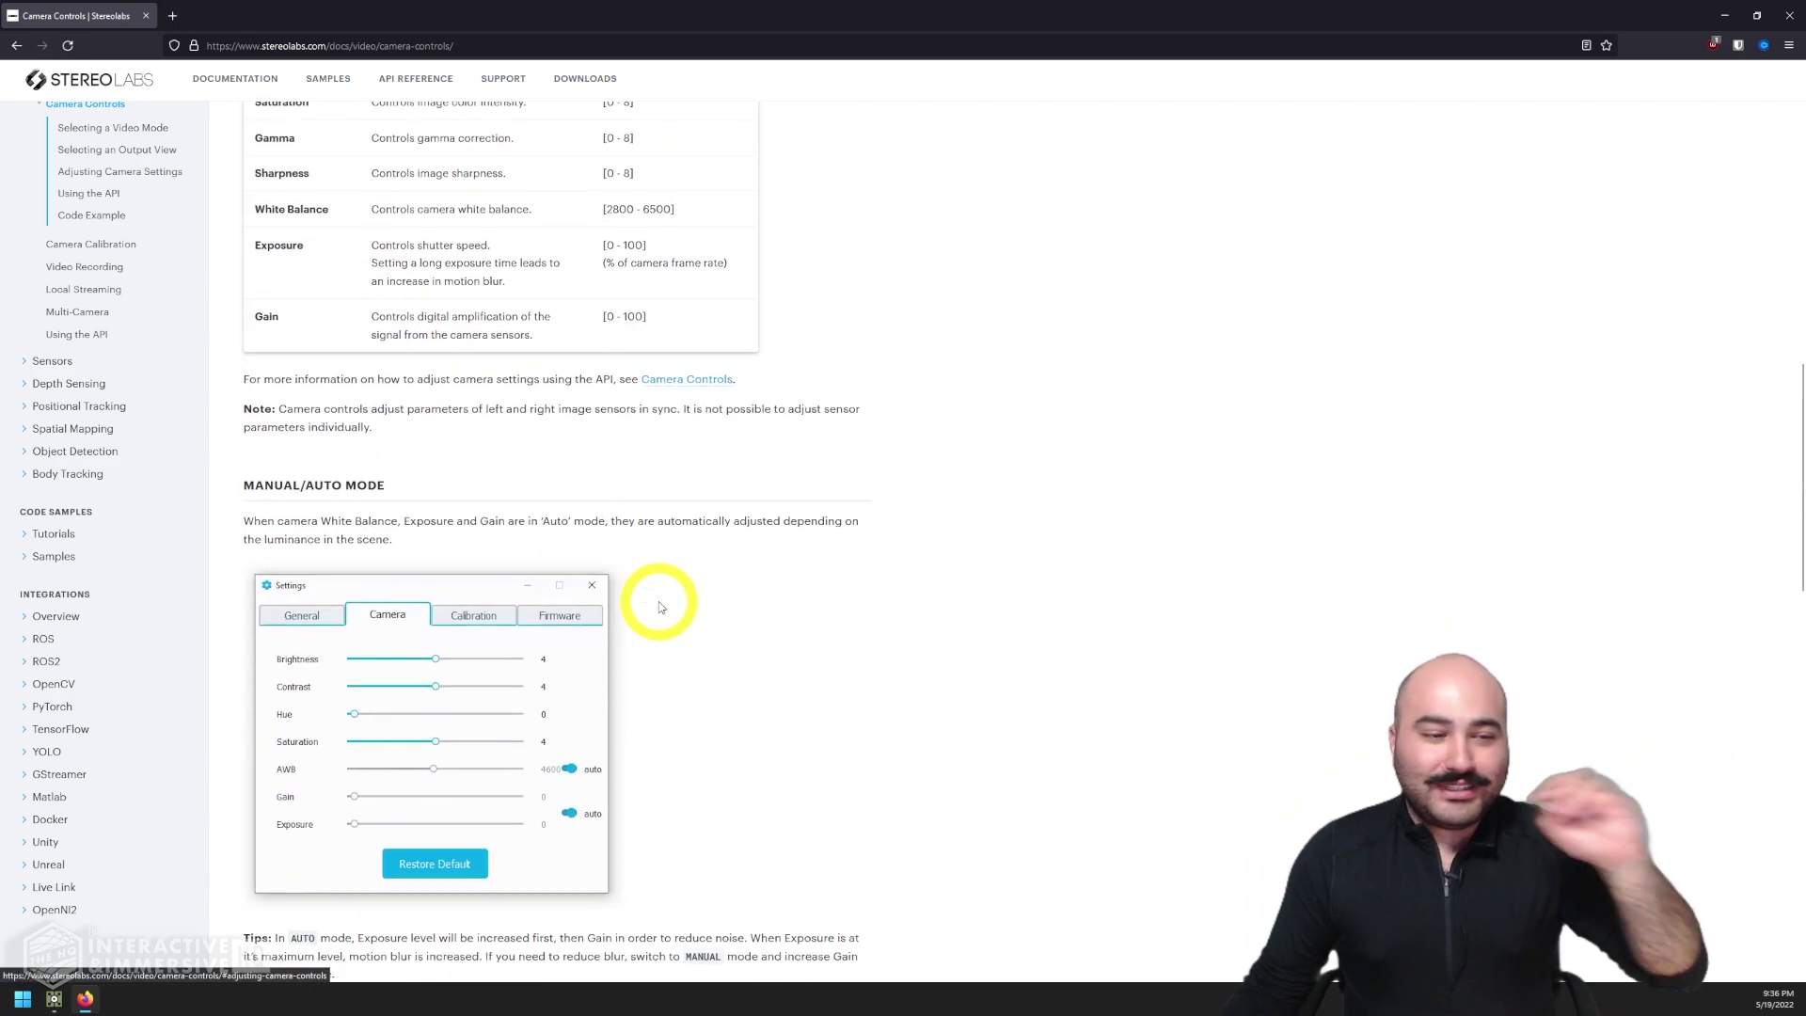
scroll(661, 607, down, 11)
scroll(661, 607, up, 10)
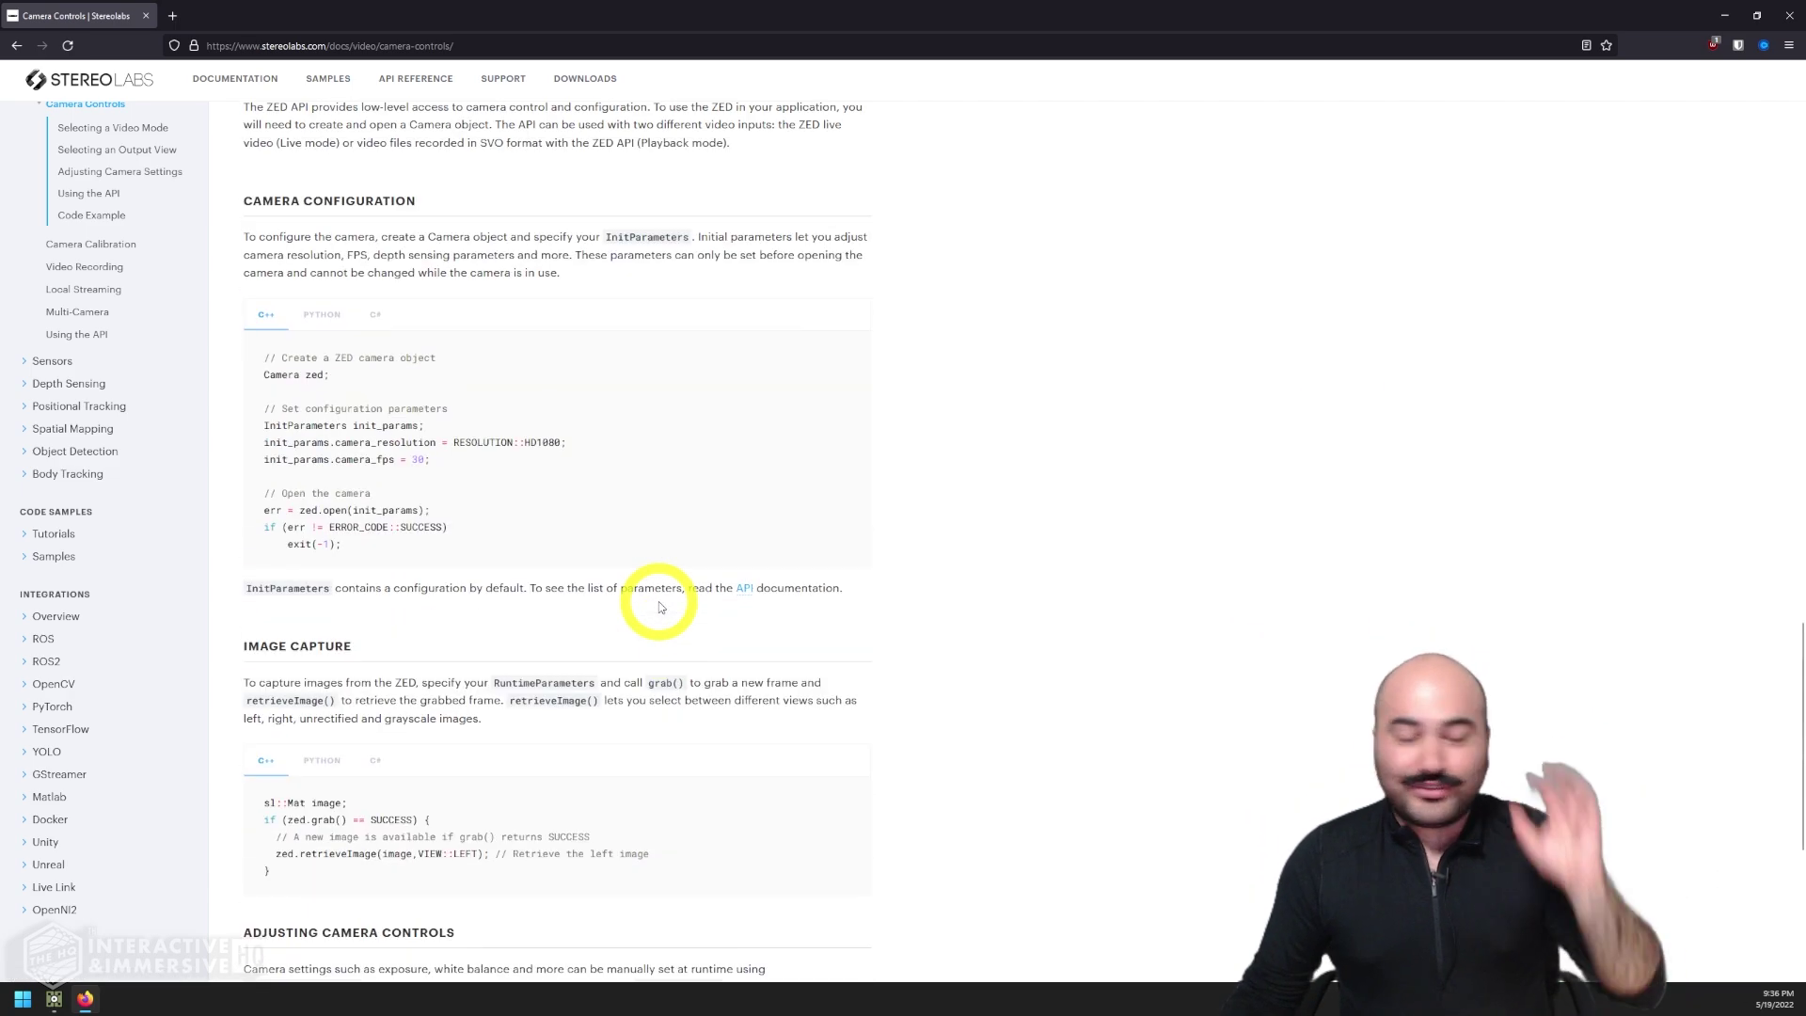
scroll(658, 602, up, 15)
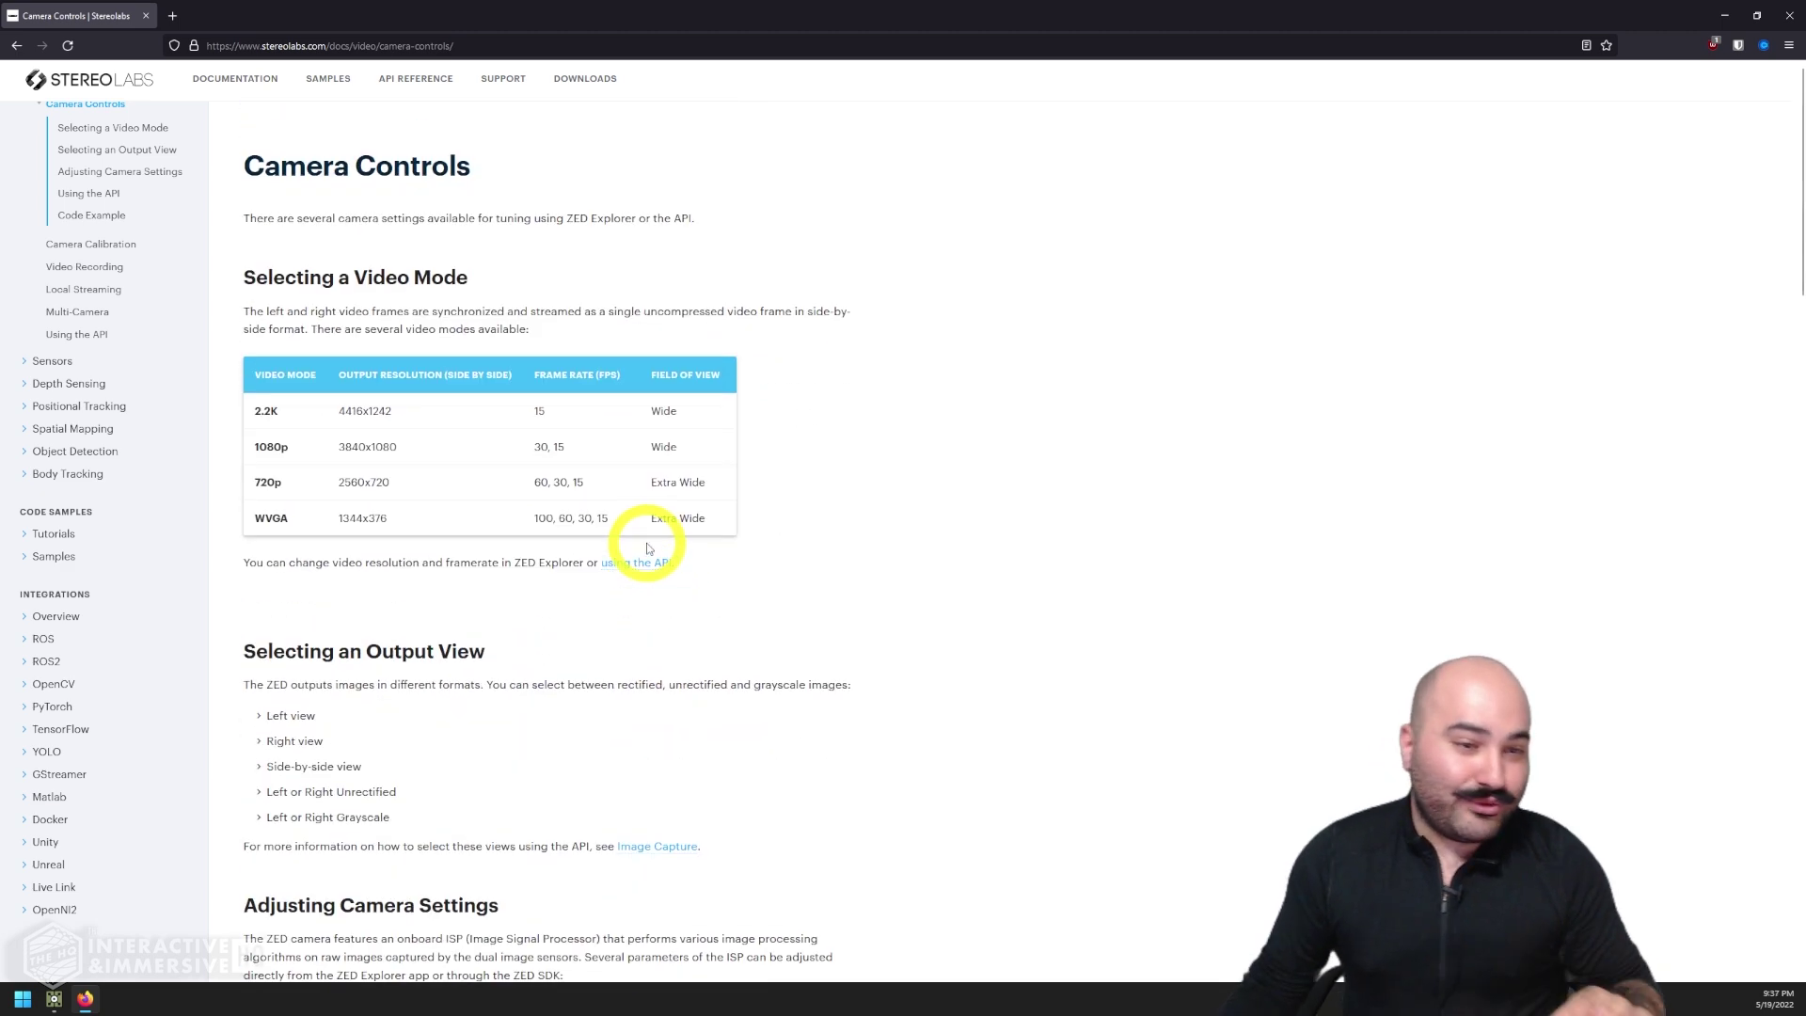
Open the Object Detection documentation and review its overview, including the How It Works and 3D Object Detection sections
scroll(111, 282, up, 5)
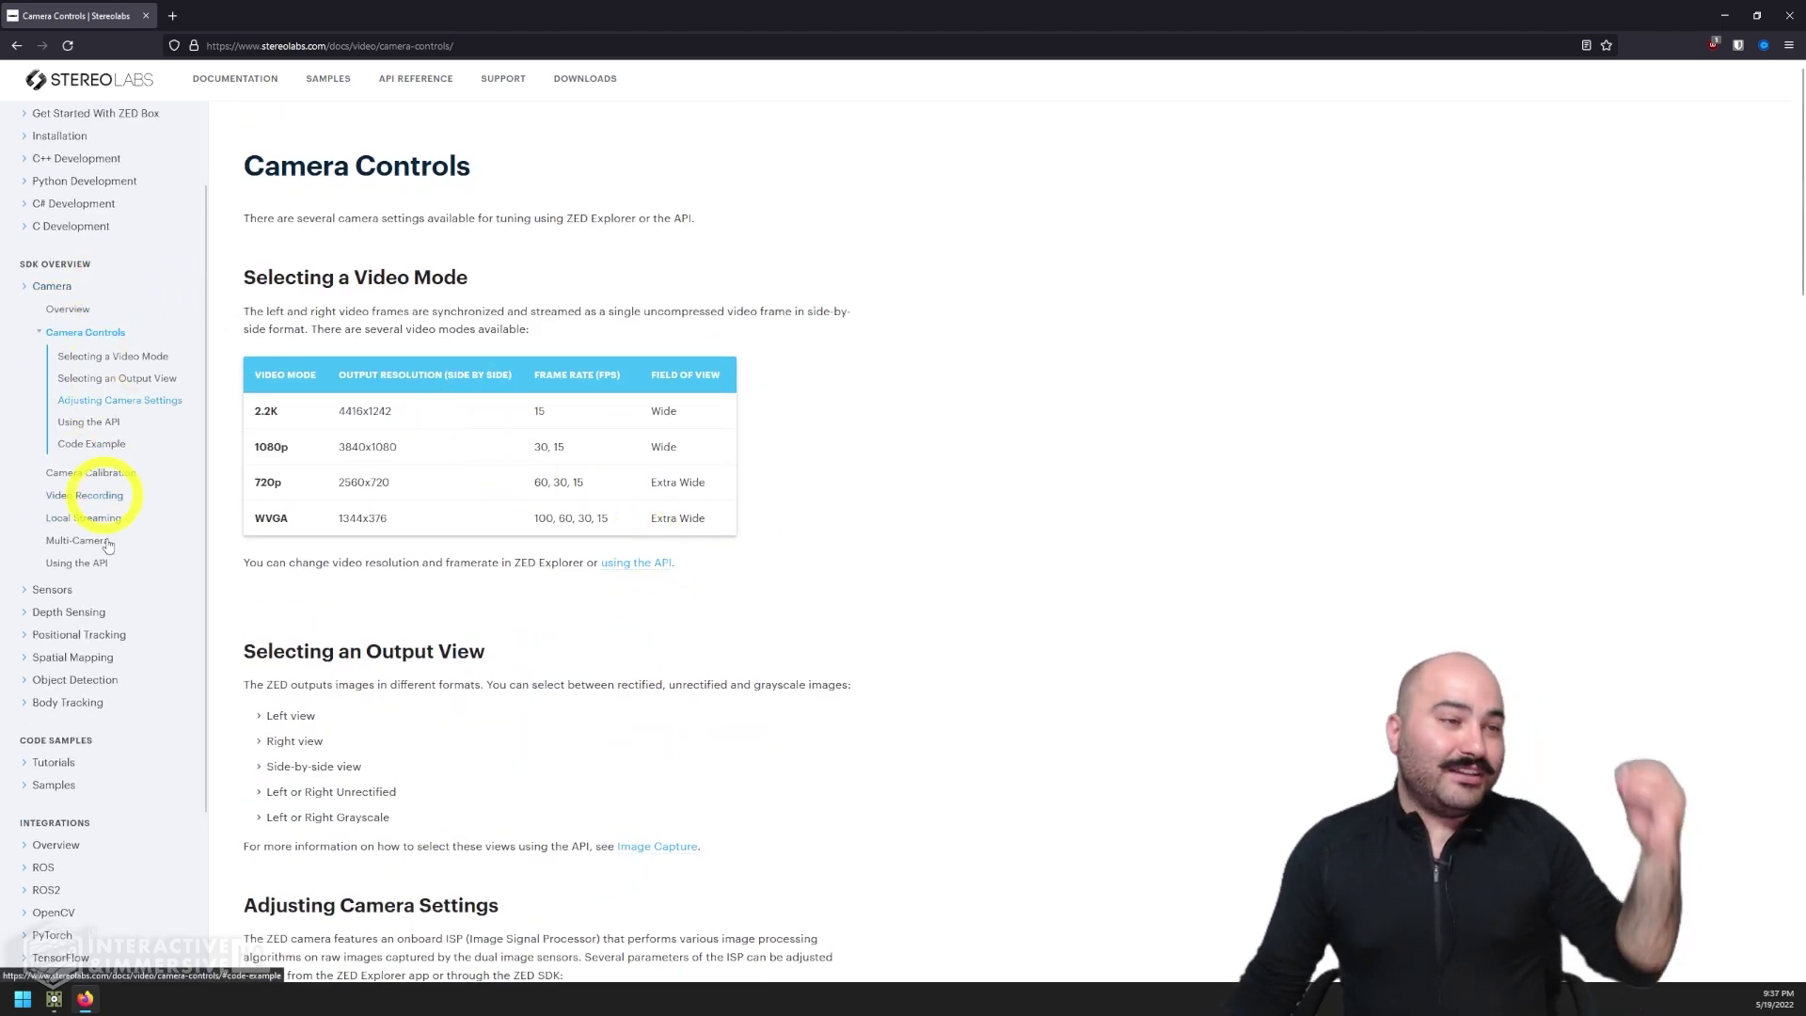
click(79, 681)
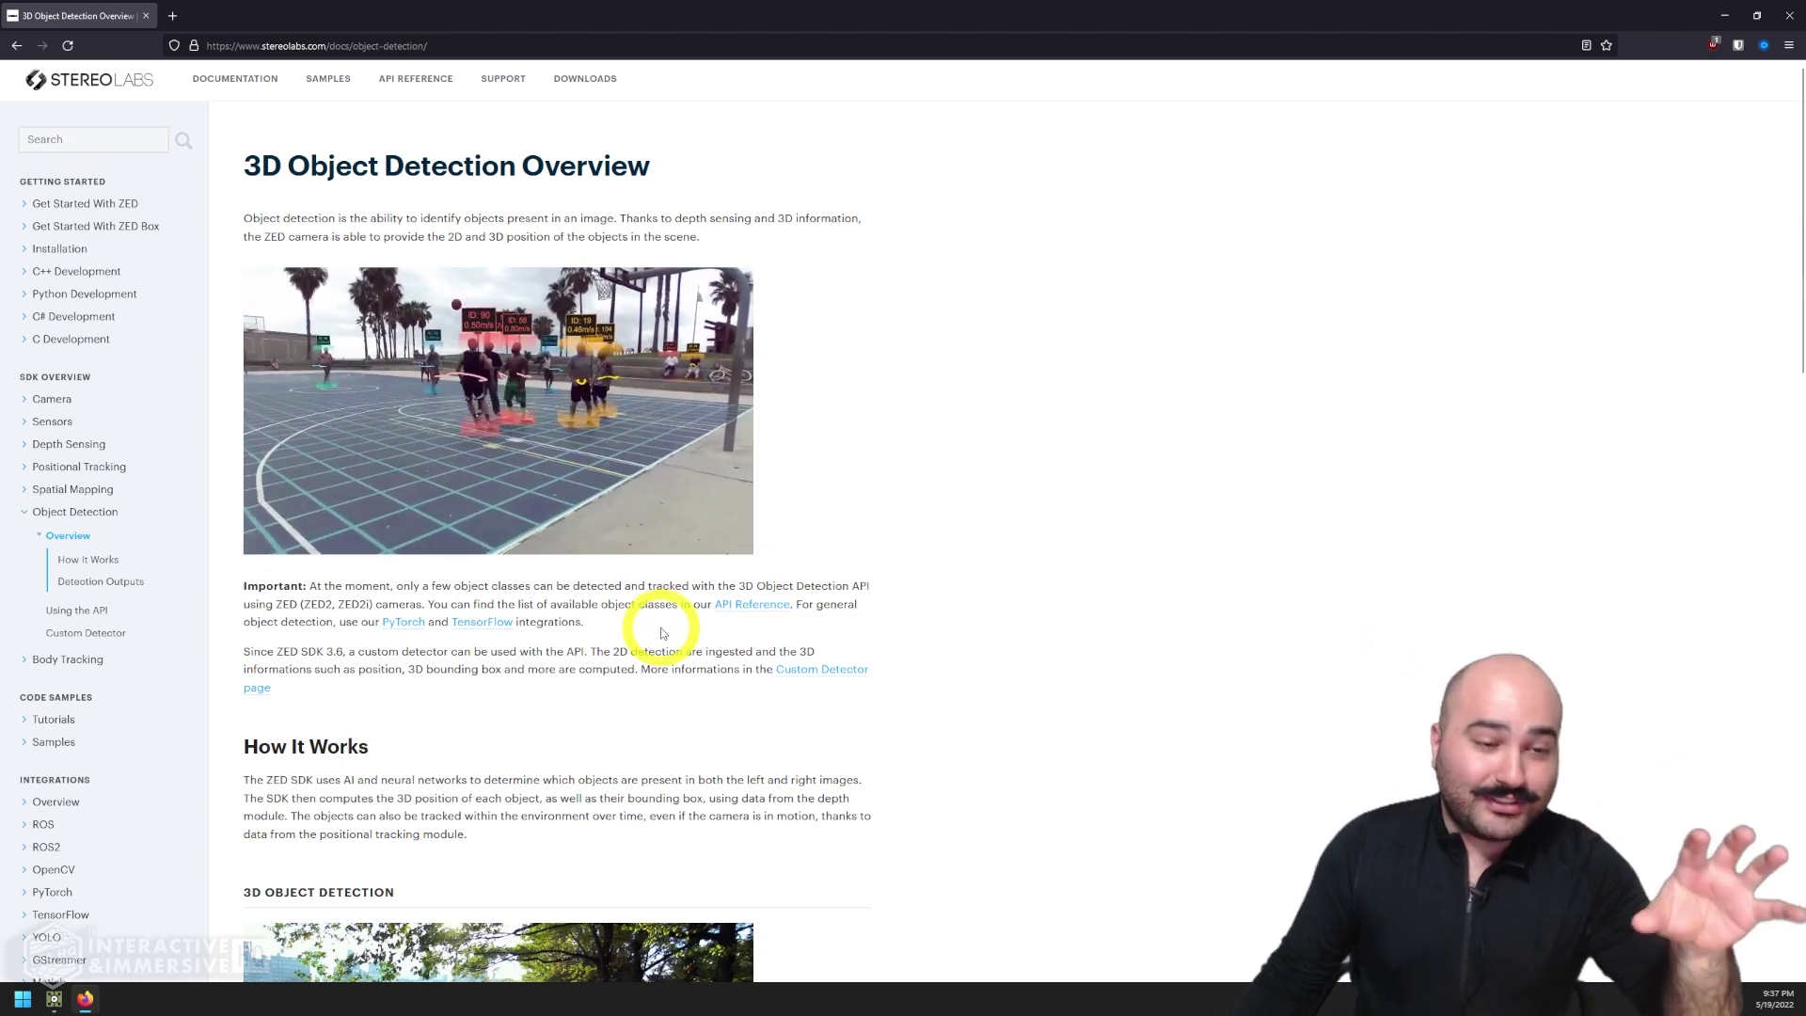
scroll(607, 602, down, 5)
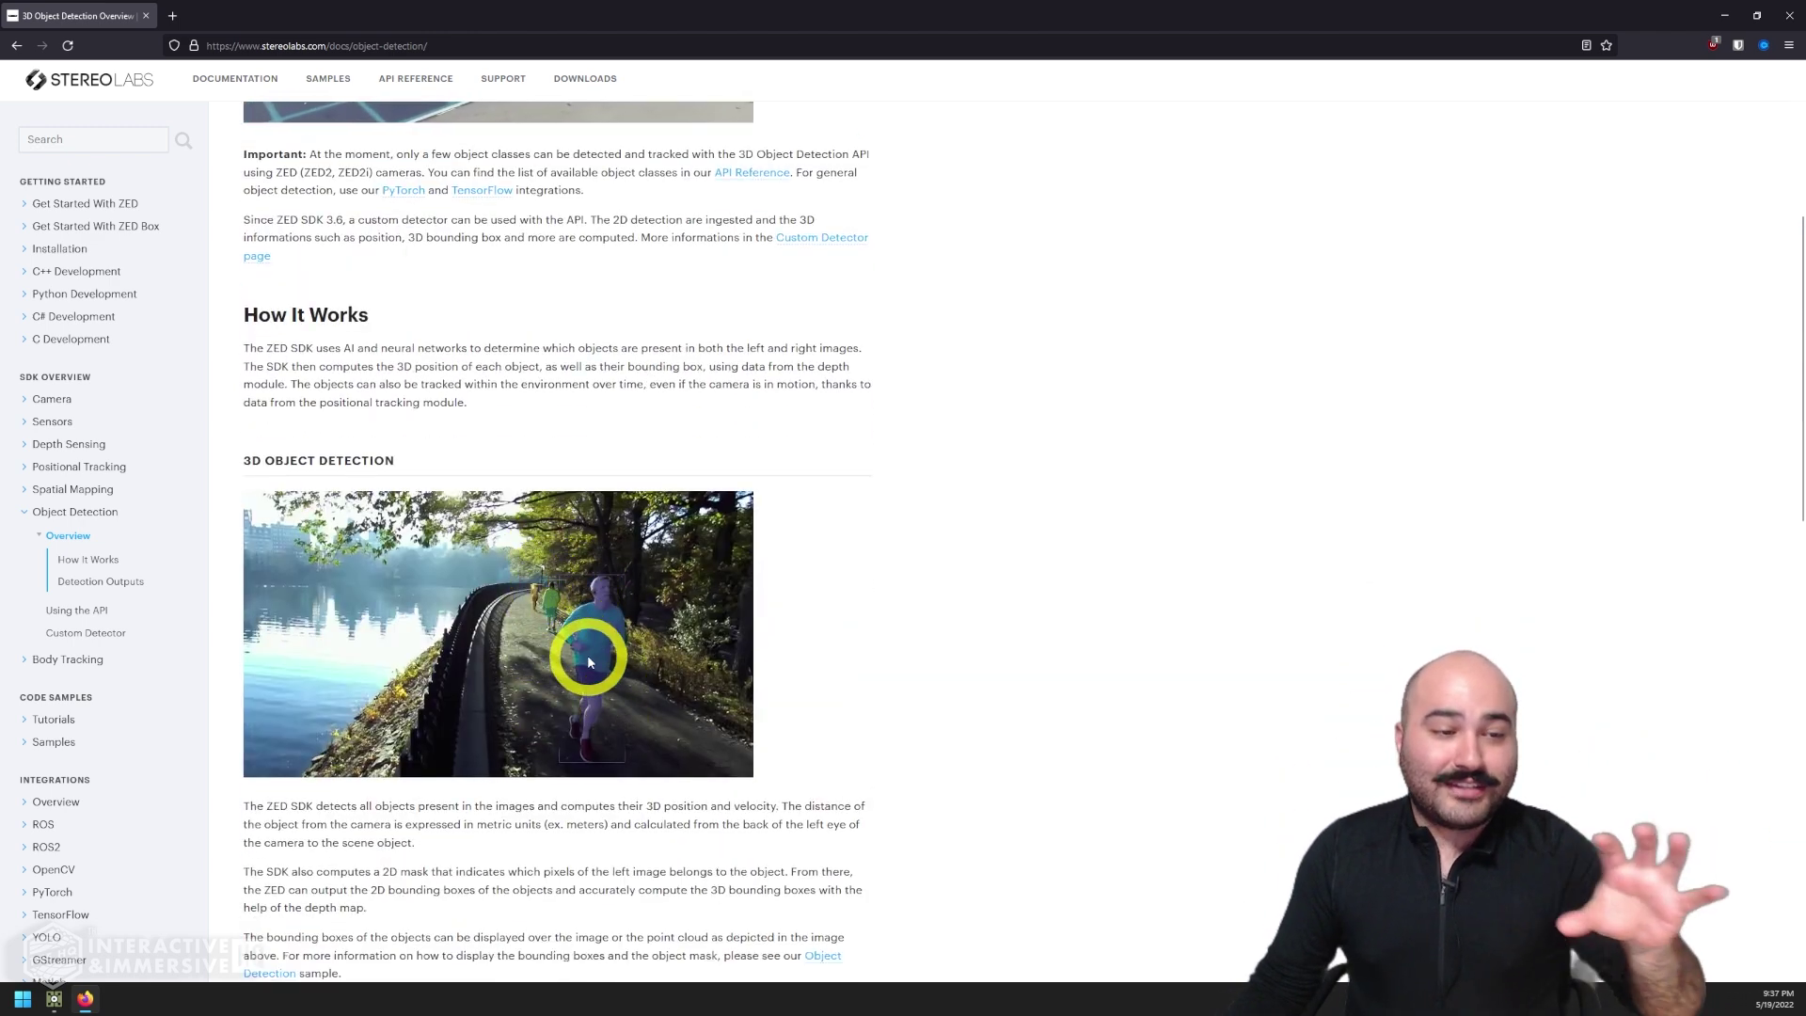
scroll(567, 703, down, 2)
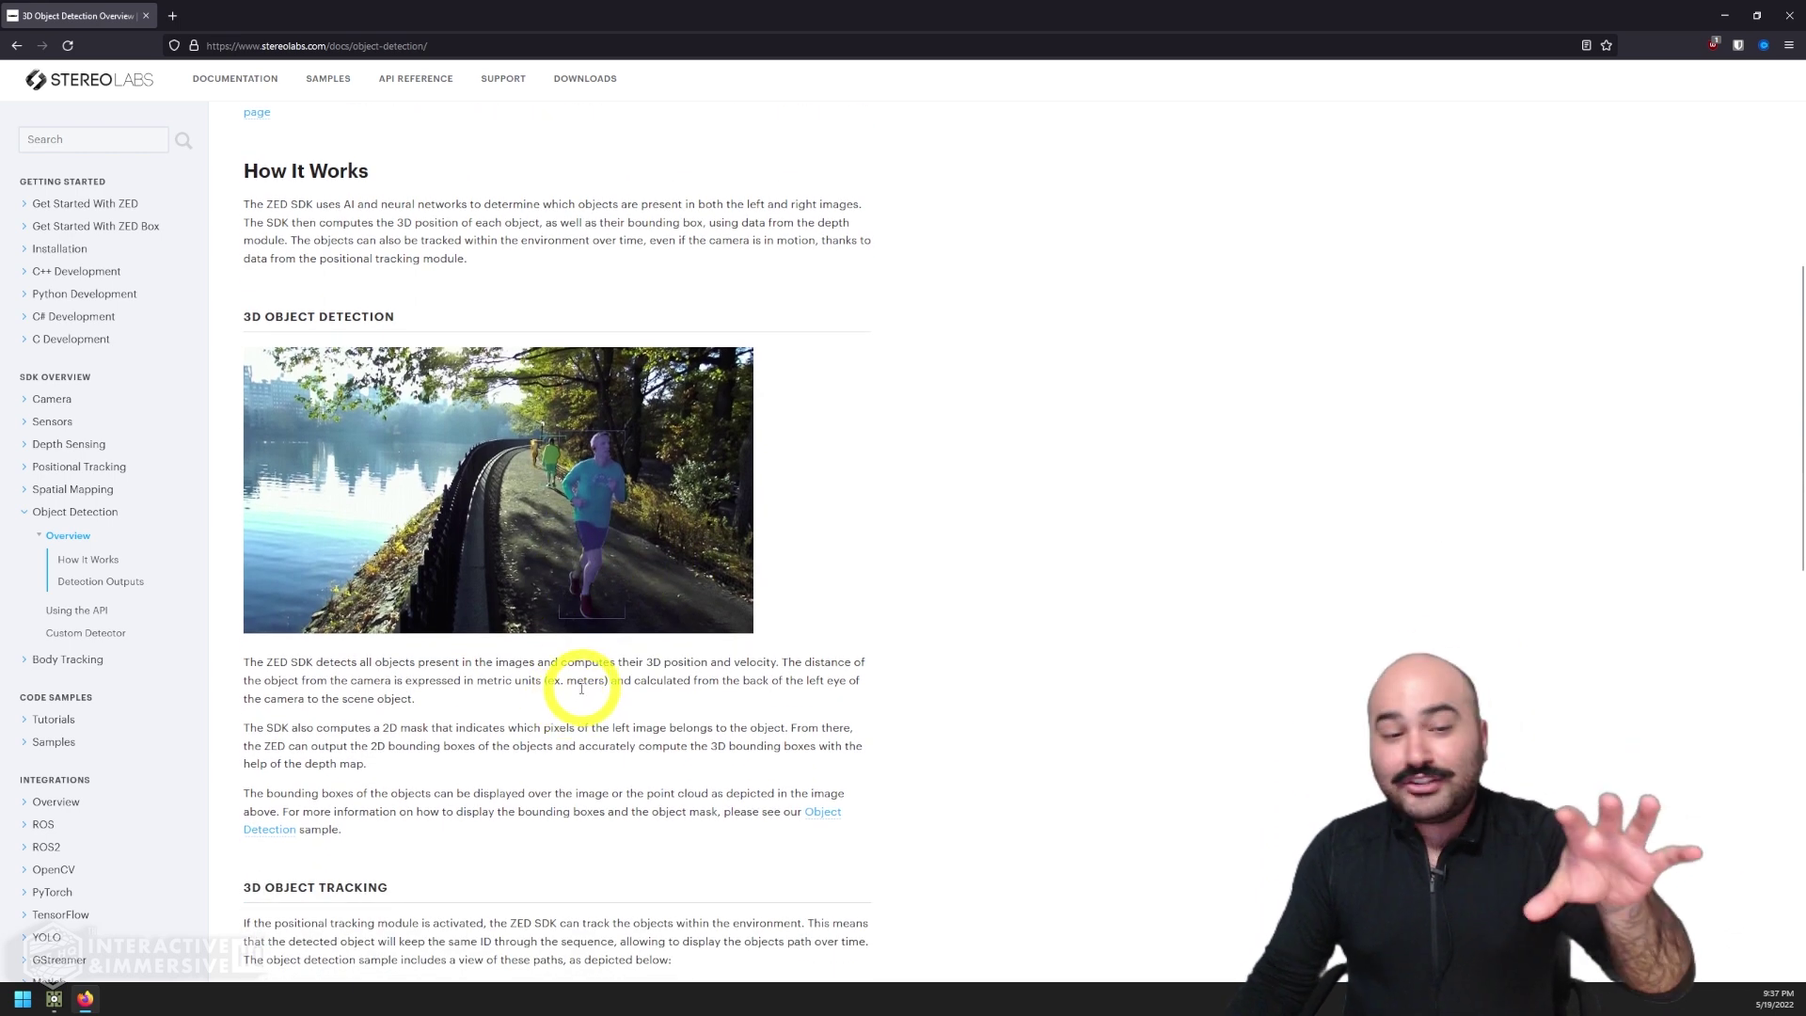
Open the Body Tracking overview and examine its demo video and the POSE_18 body format keypoint diagram
click(59, 660)
click(60, 554)
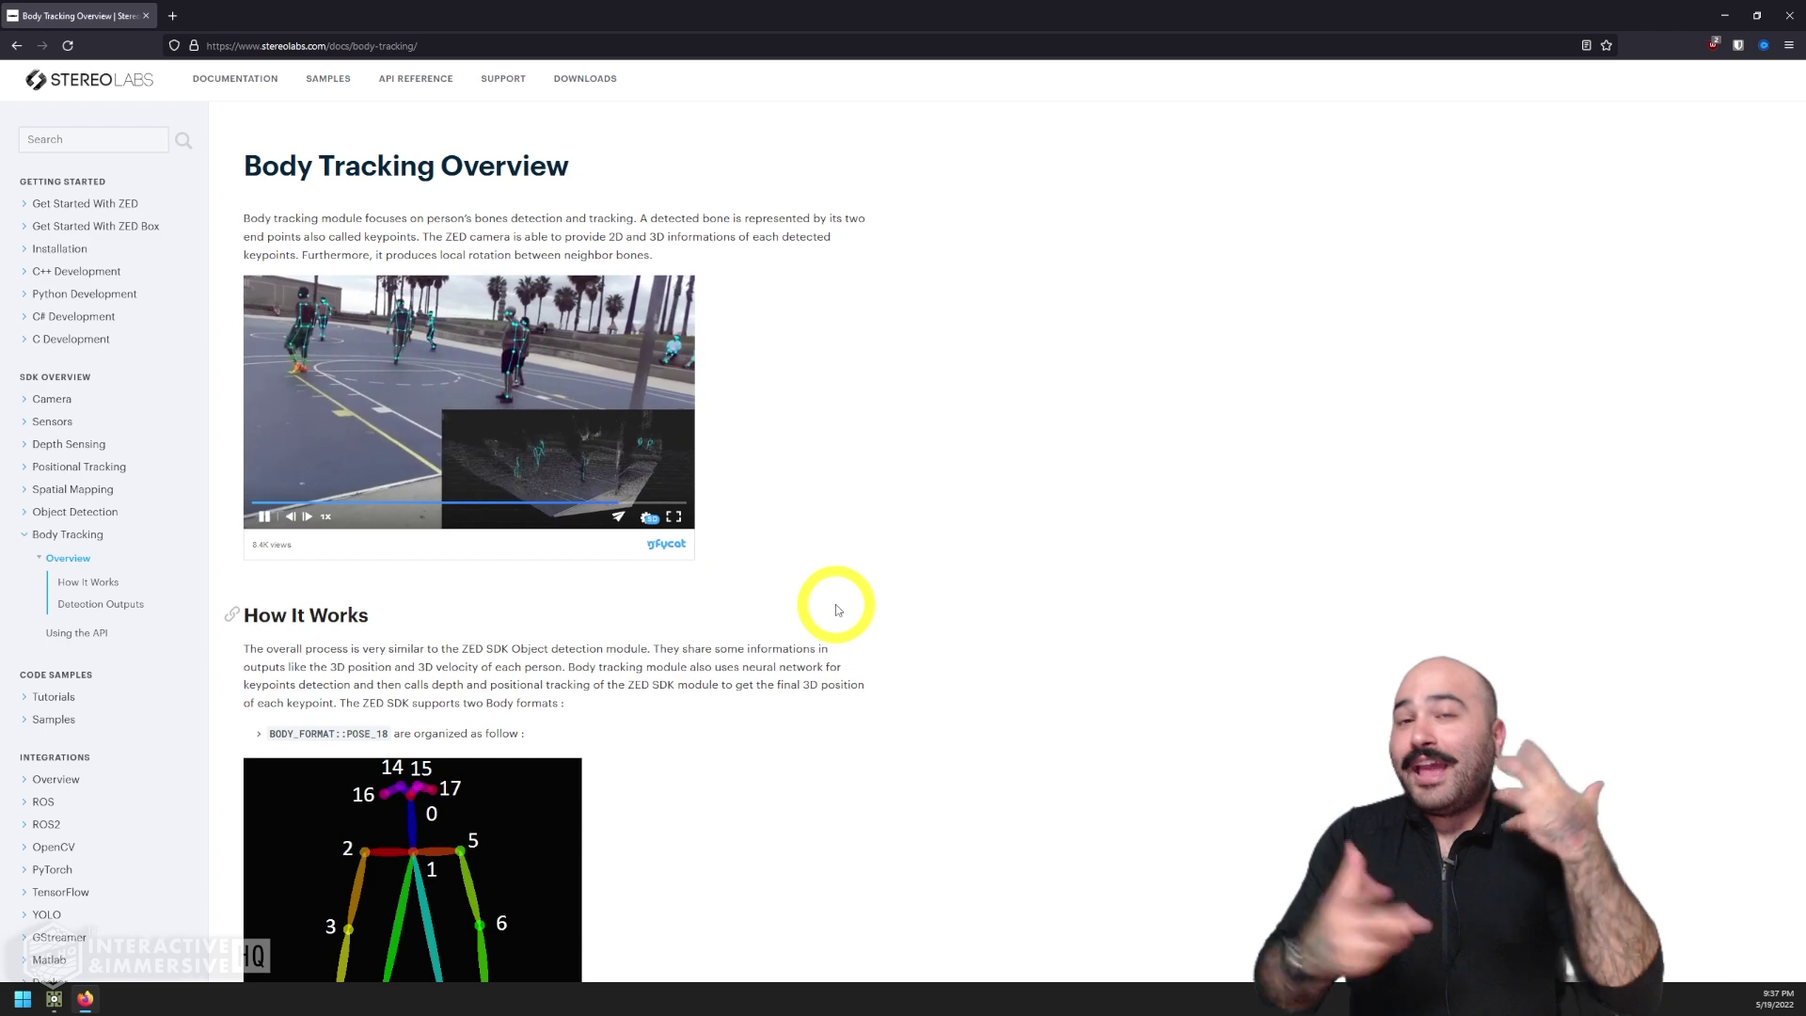
scroll(755, 669, down, 1)
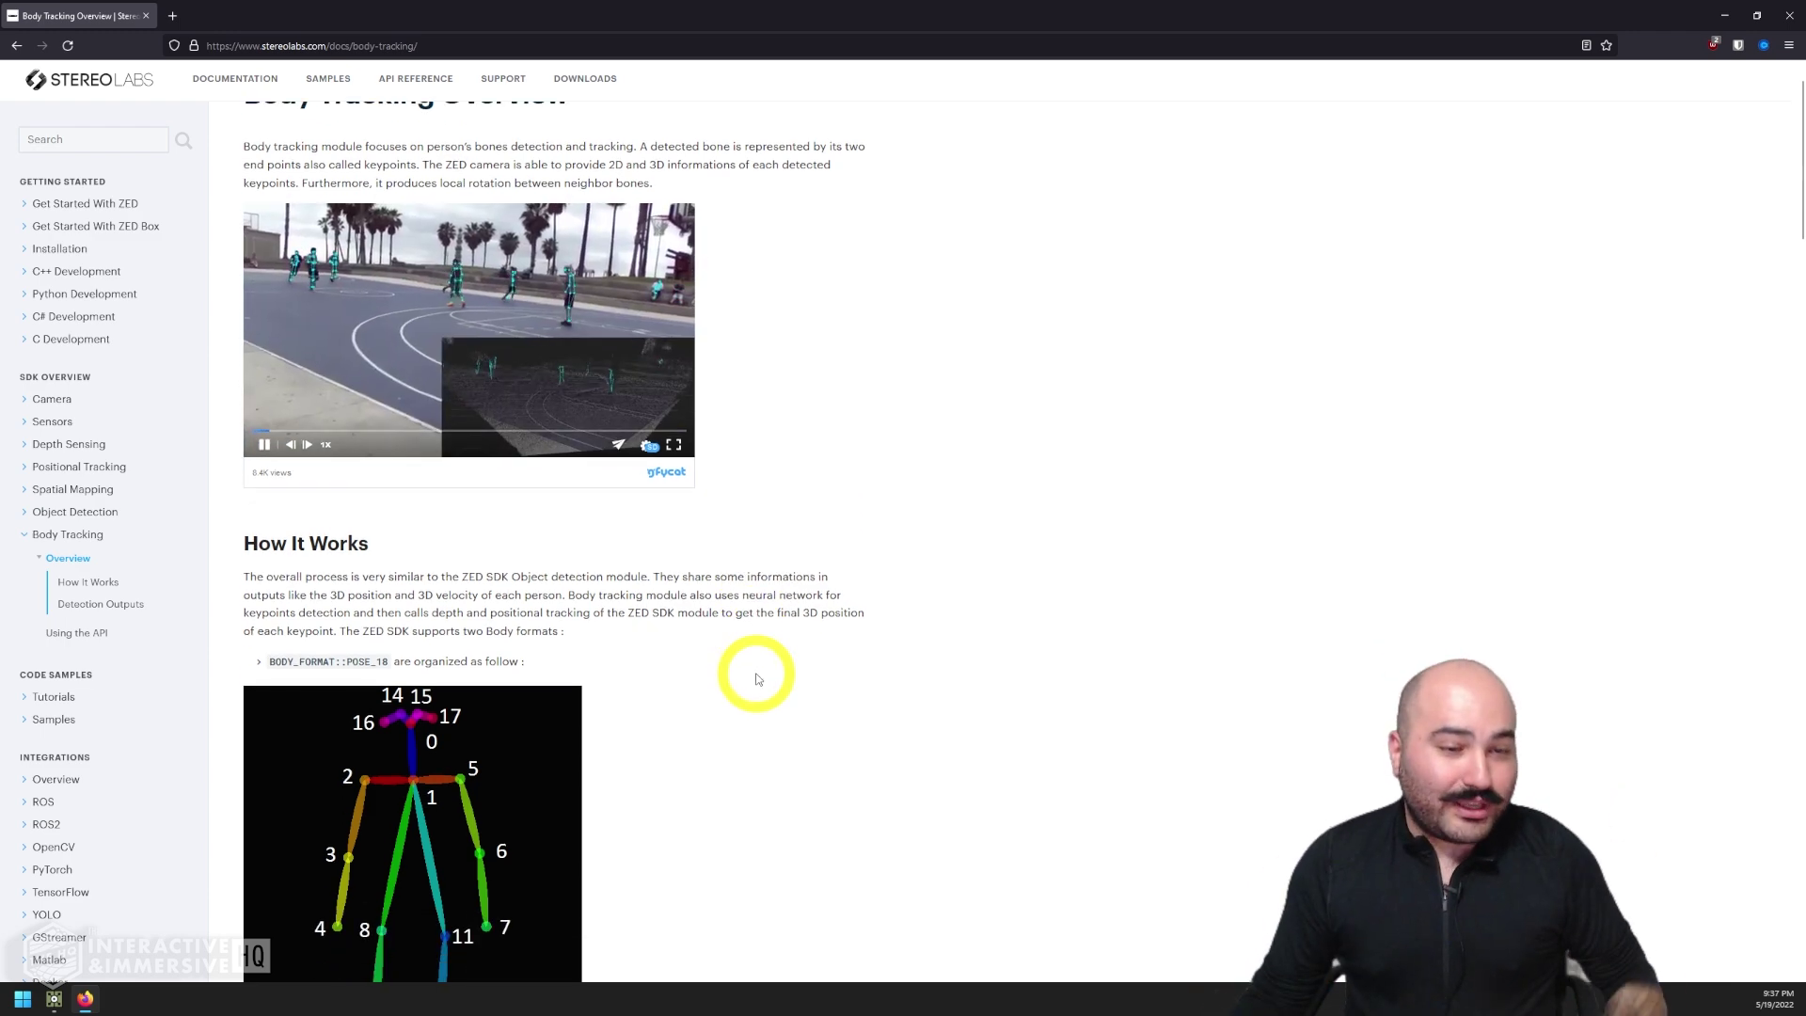
Switch back to TouchDesigner and review the three ZED operators together in the network
click(1724, 15)
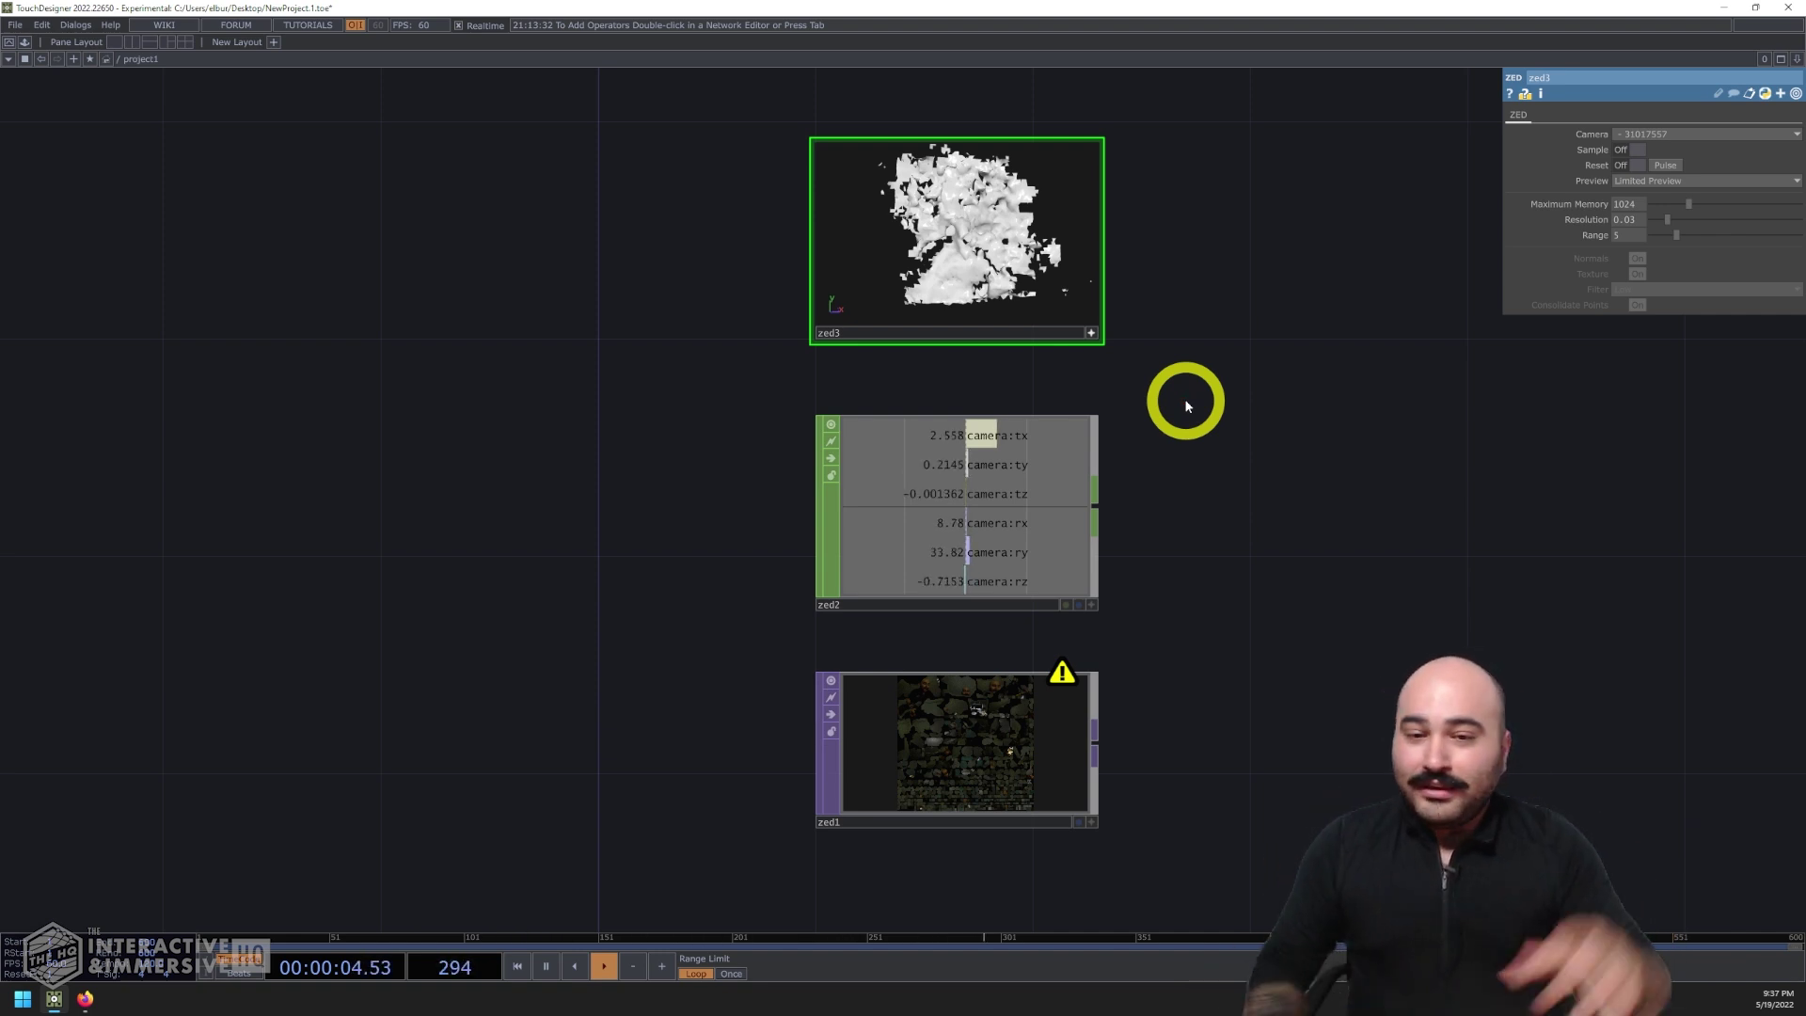
drag(1185, 524, 1088, 522)
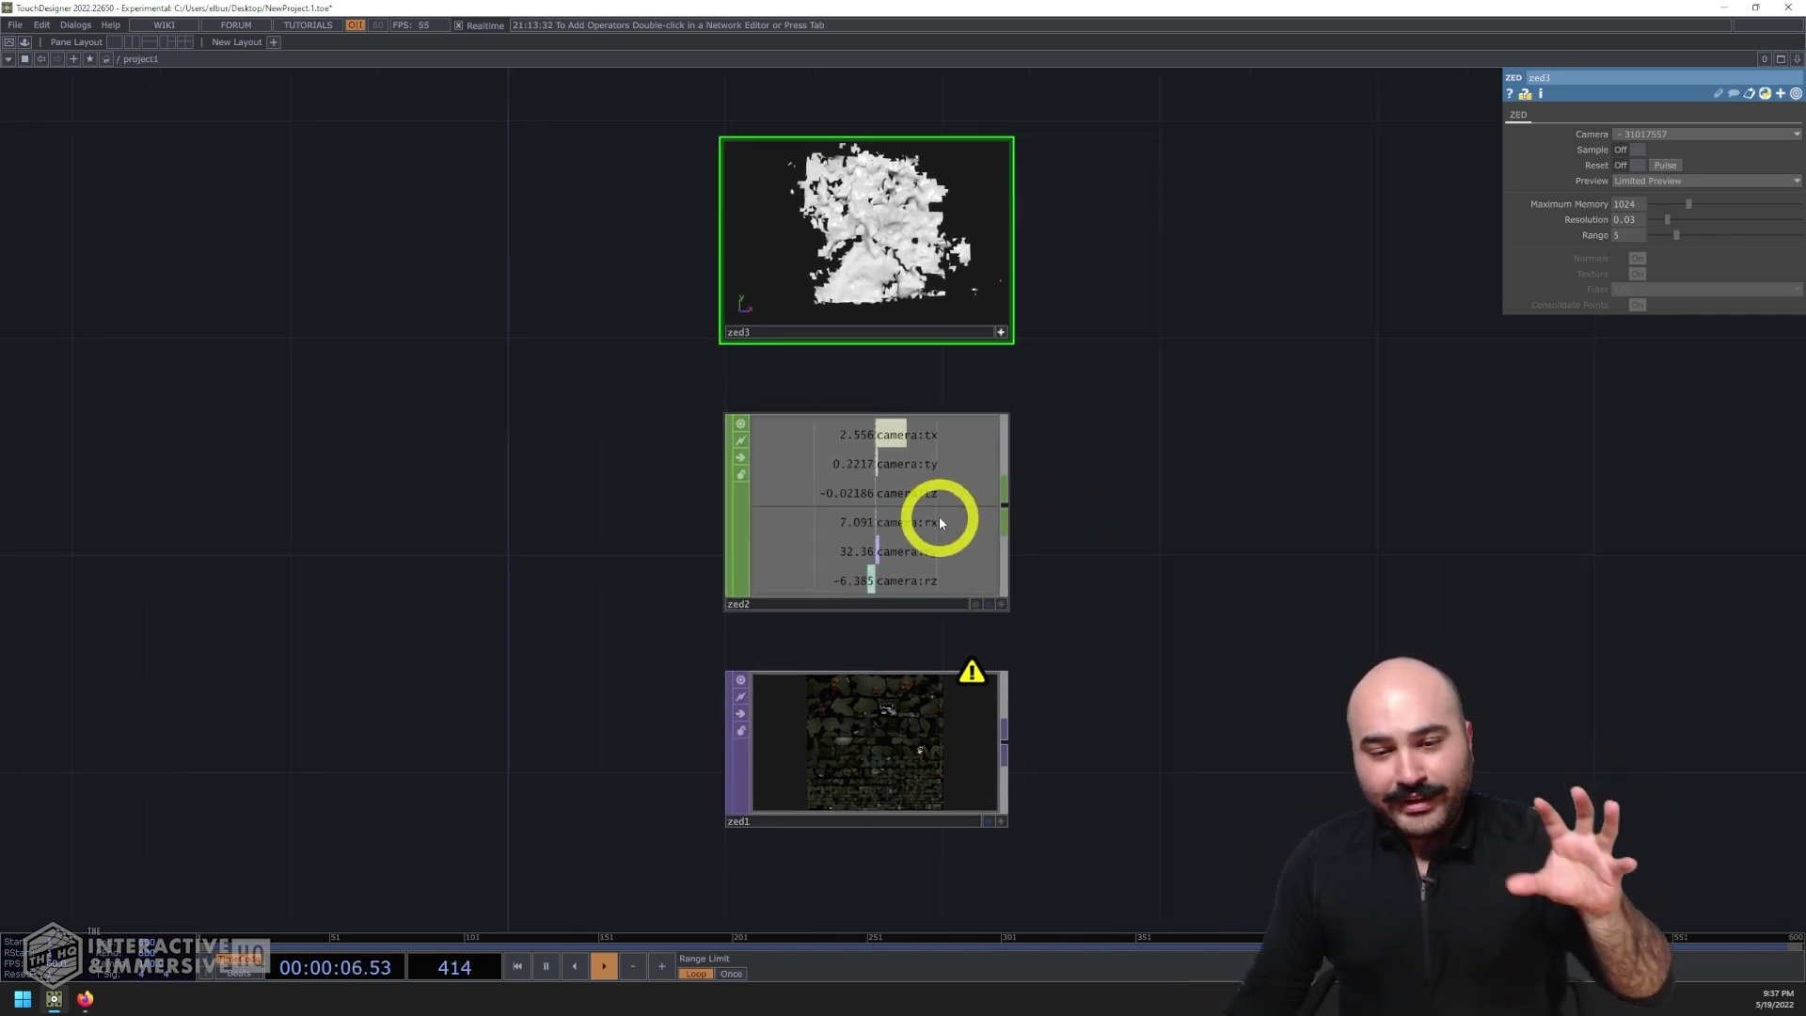
scroll(939, 516, up, 2)
scroll(939, 516, down, 2)
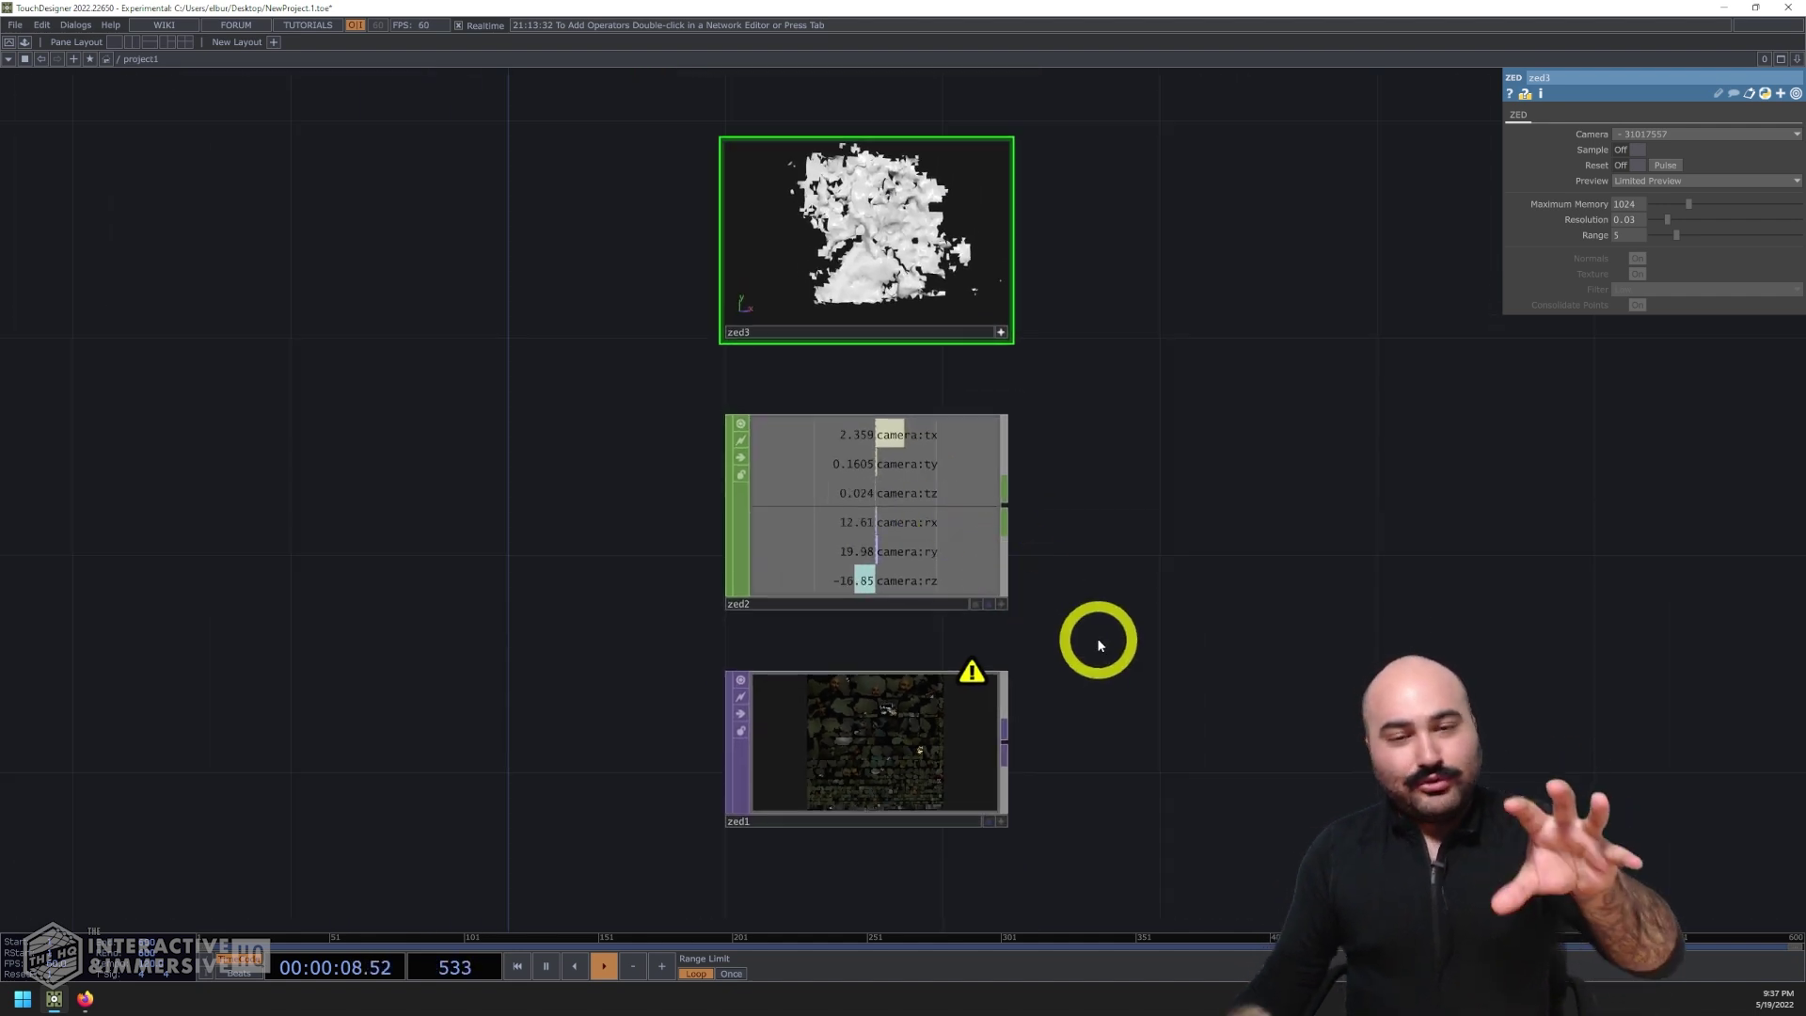